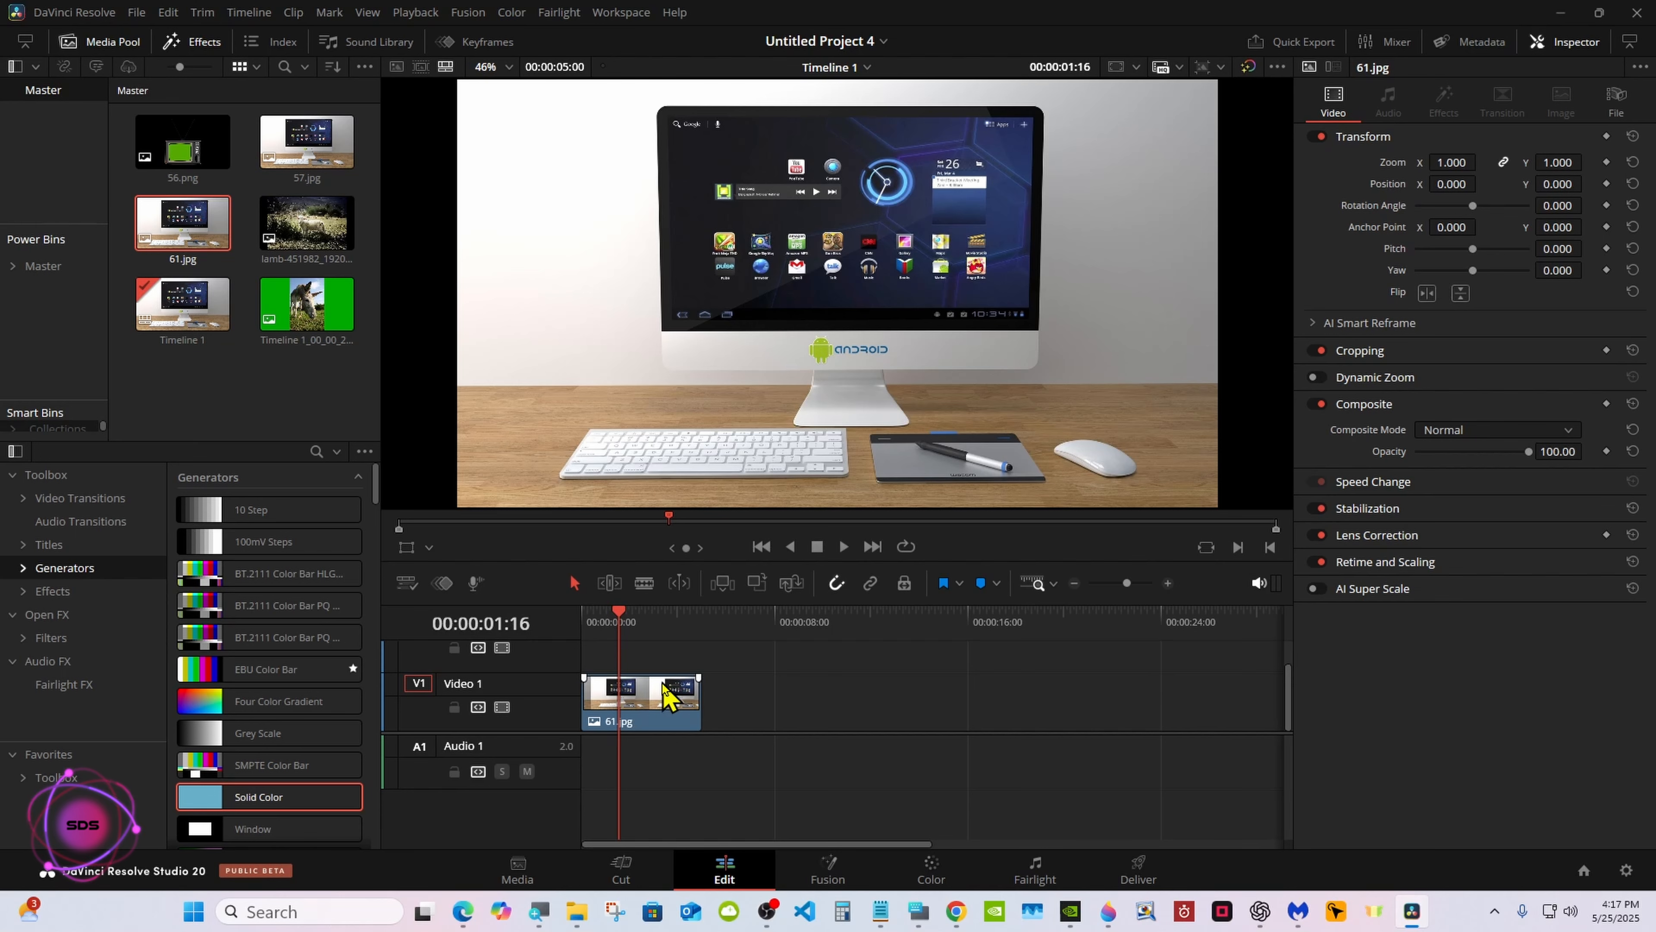
Open the 61.jpg clip in the Fusion page and insert a Merge node midway between the spread-apart MediaIn1 and MediaOut1 nodes.
left_click(828, 871)
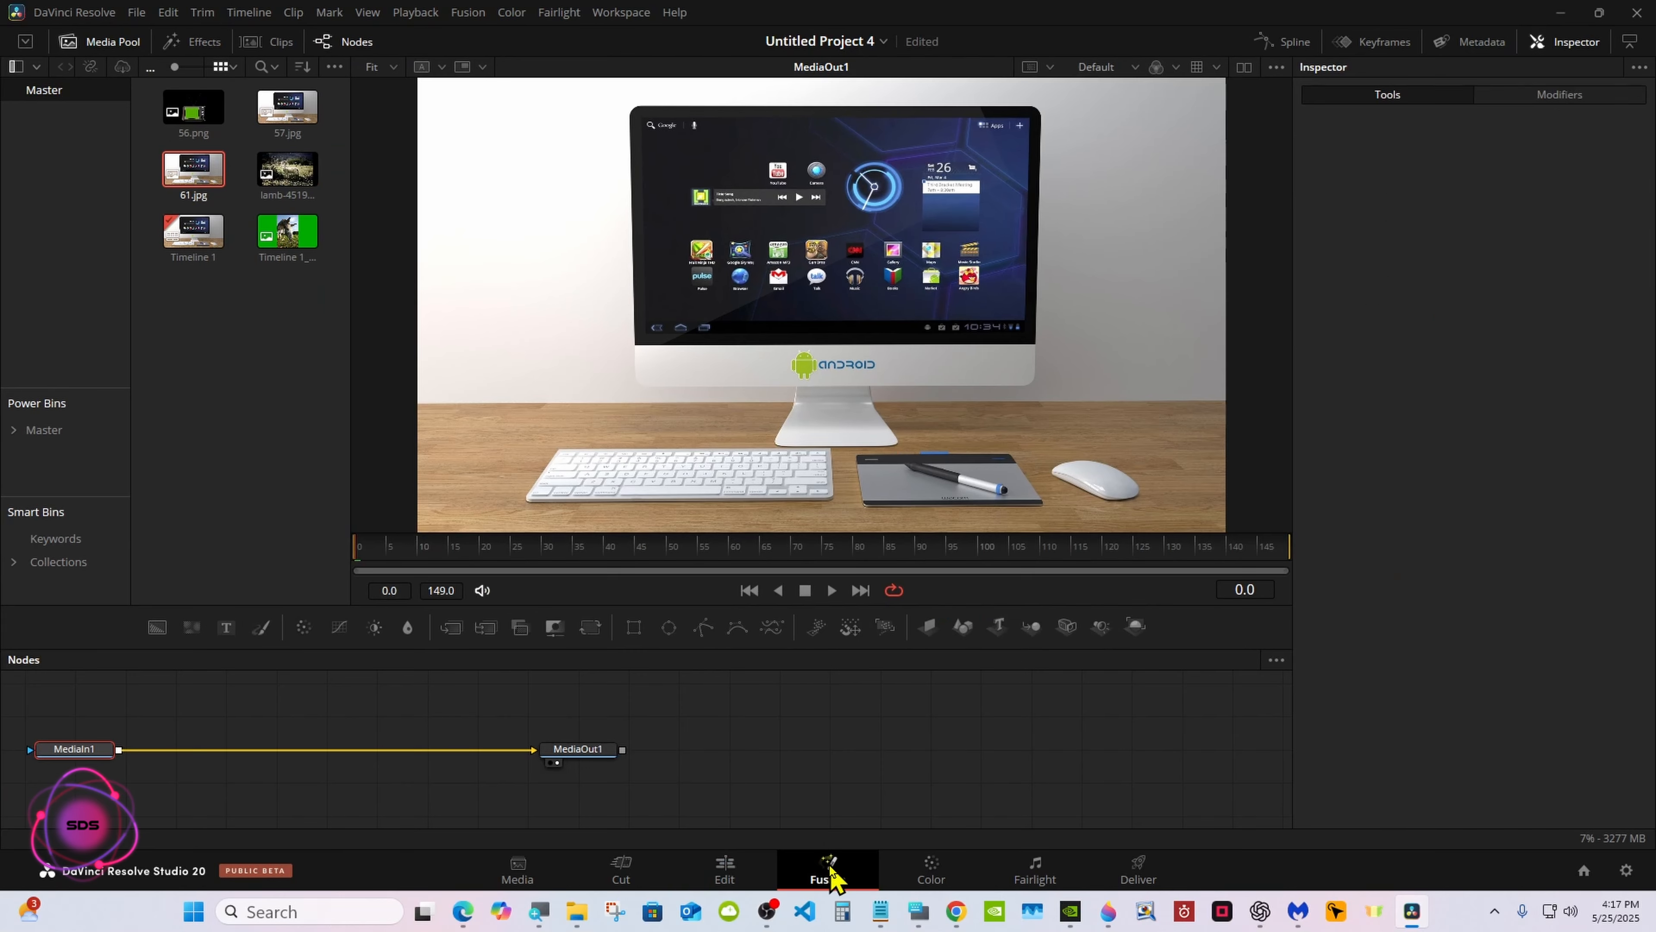
left_click_drag(770, 650, 767, 532)
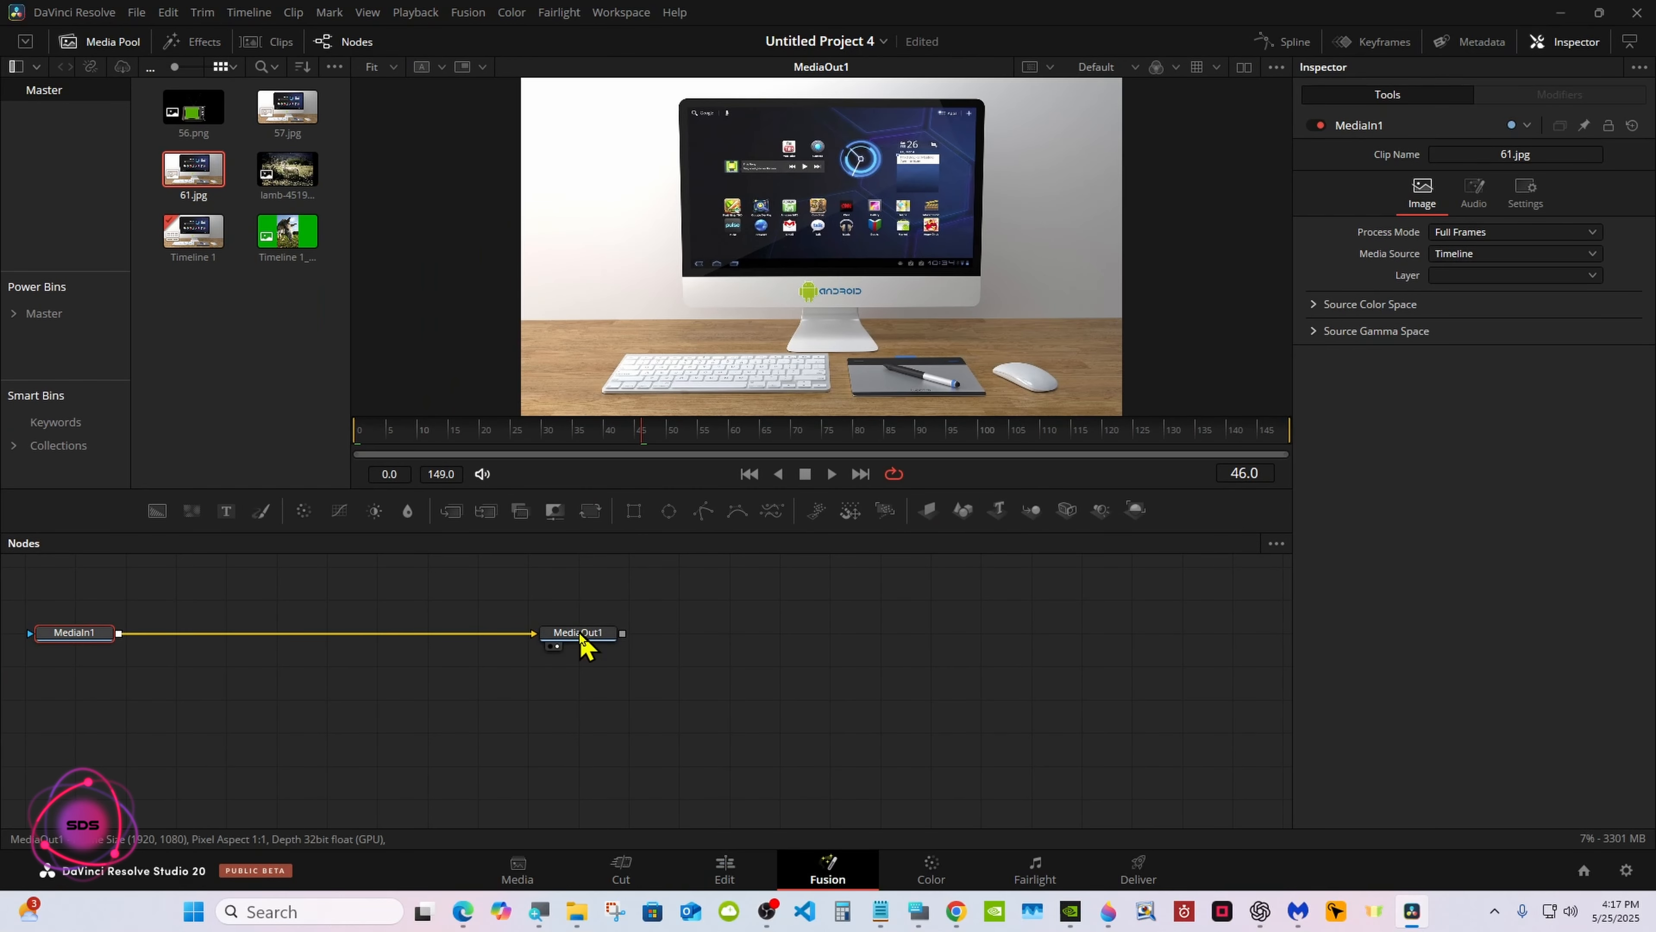
left_click_drag(580, 636, 1032, 668)
left_click_drag(80, 634, 483, 667)
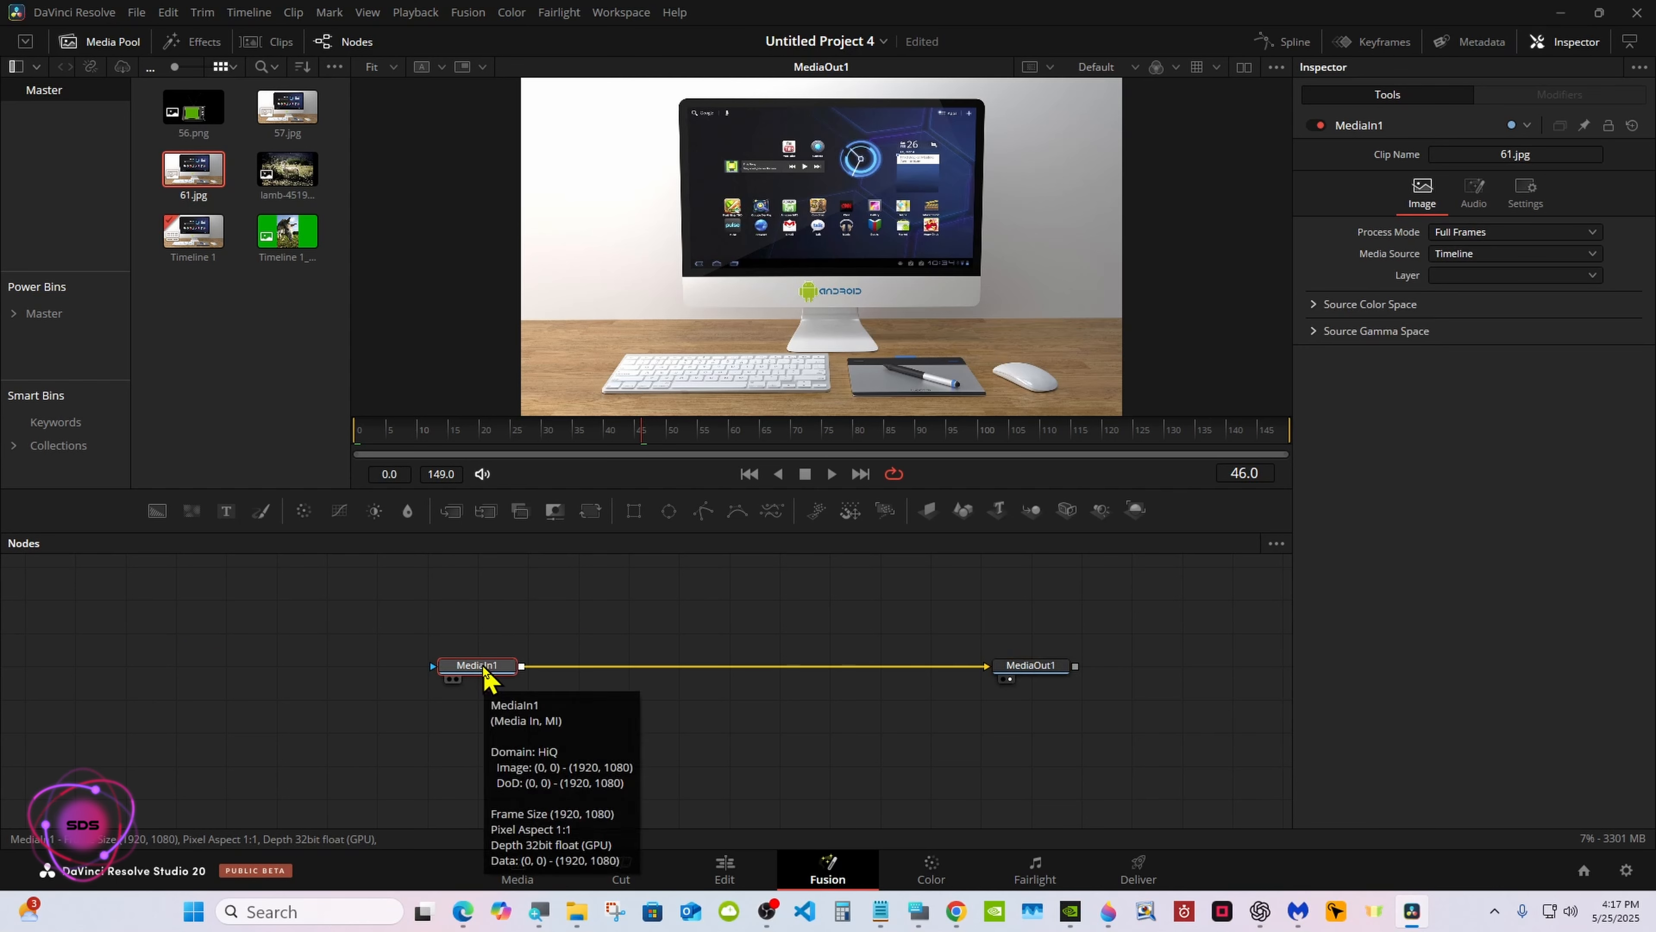
left_click(452, 515)
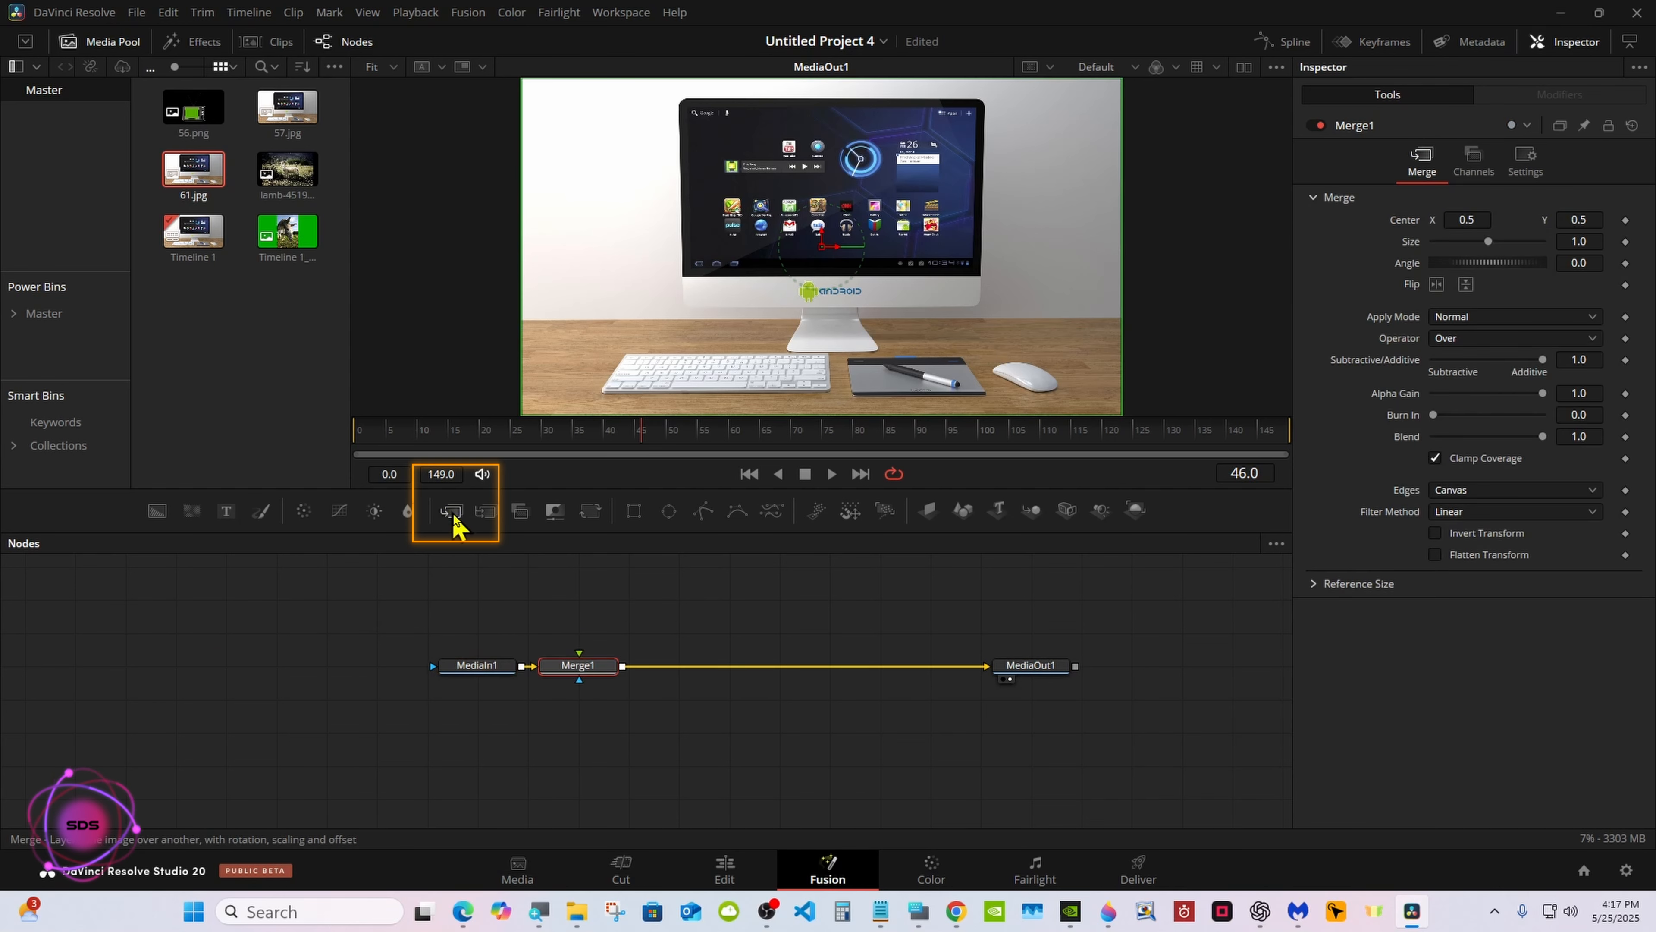
left_click_drag(556, 665, 677, 675)
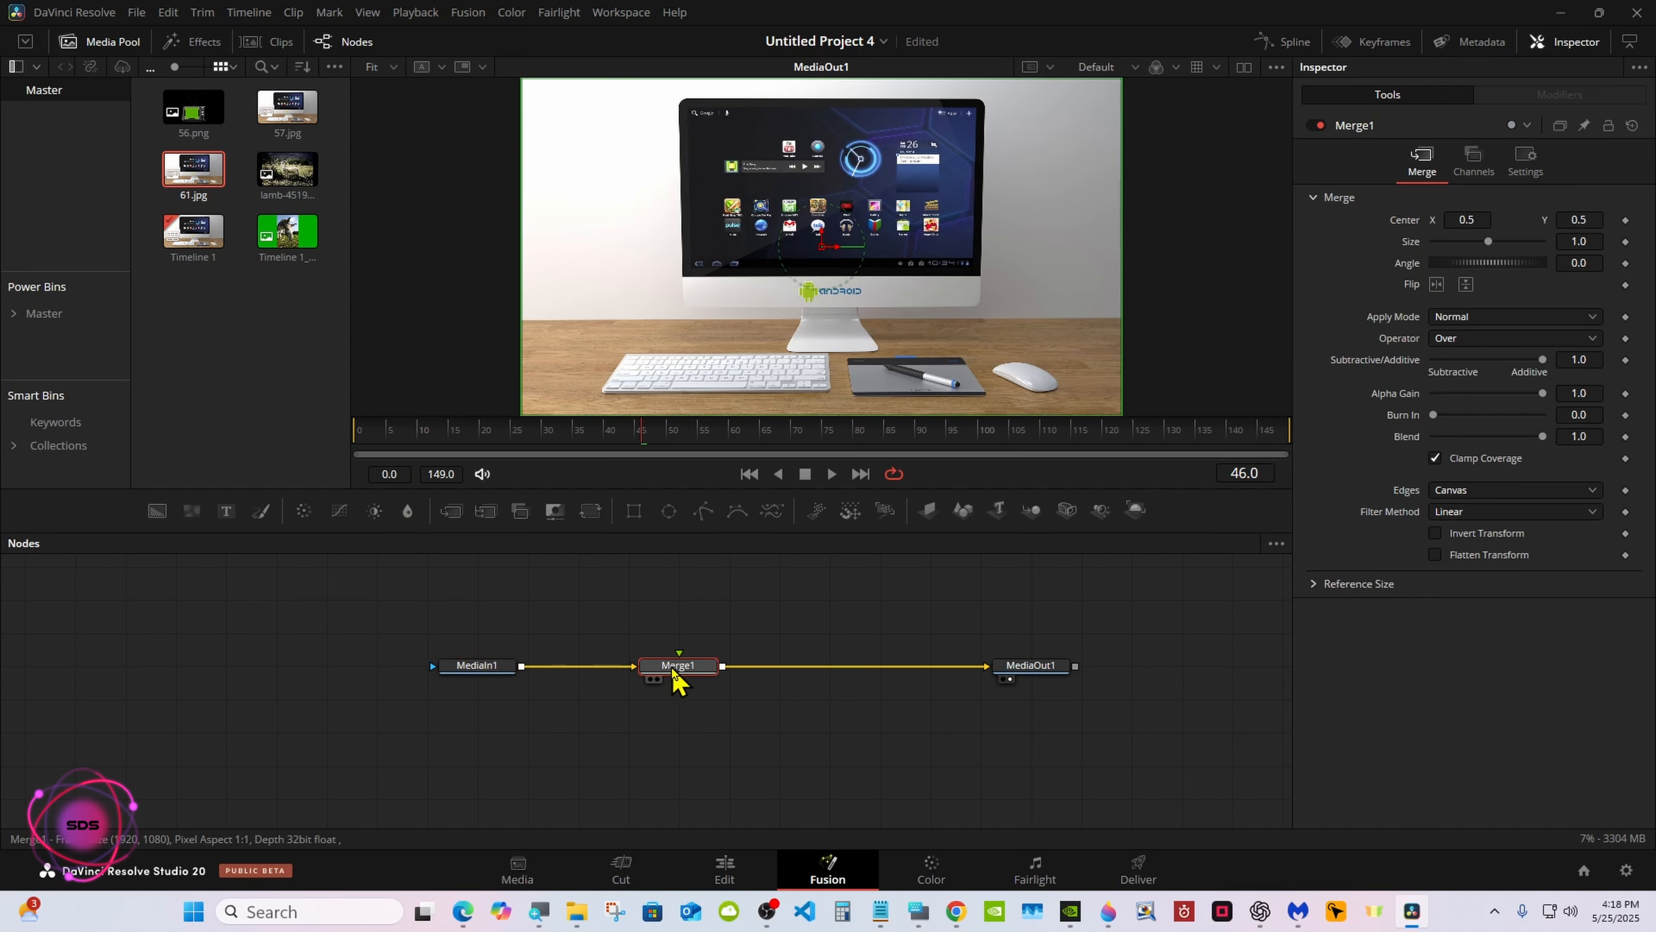
Attach a Polygon mask to the MediaIn1 node and invert it.
left_click(496, 672)
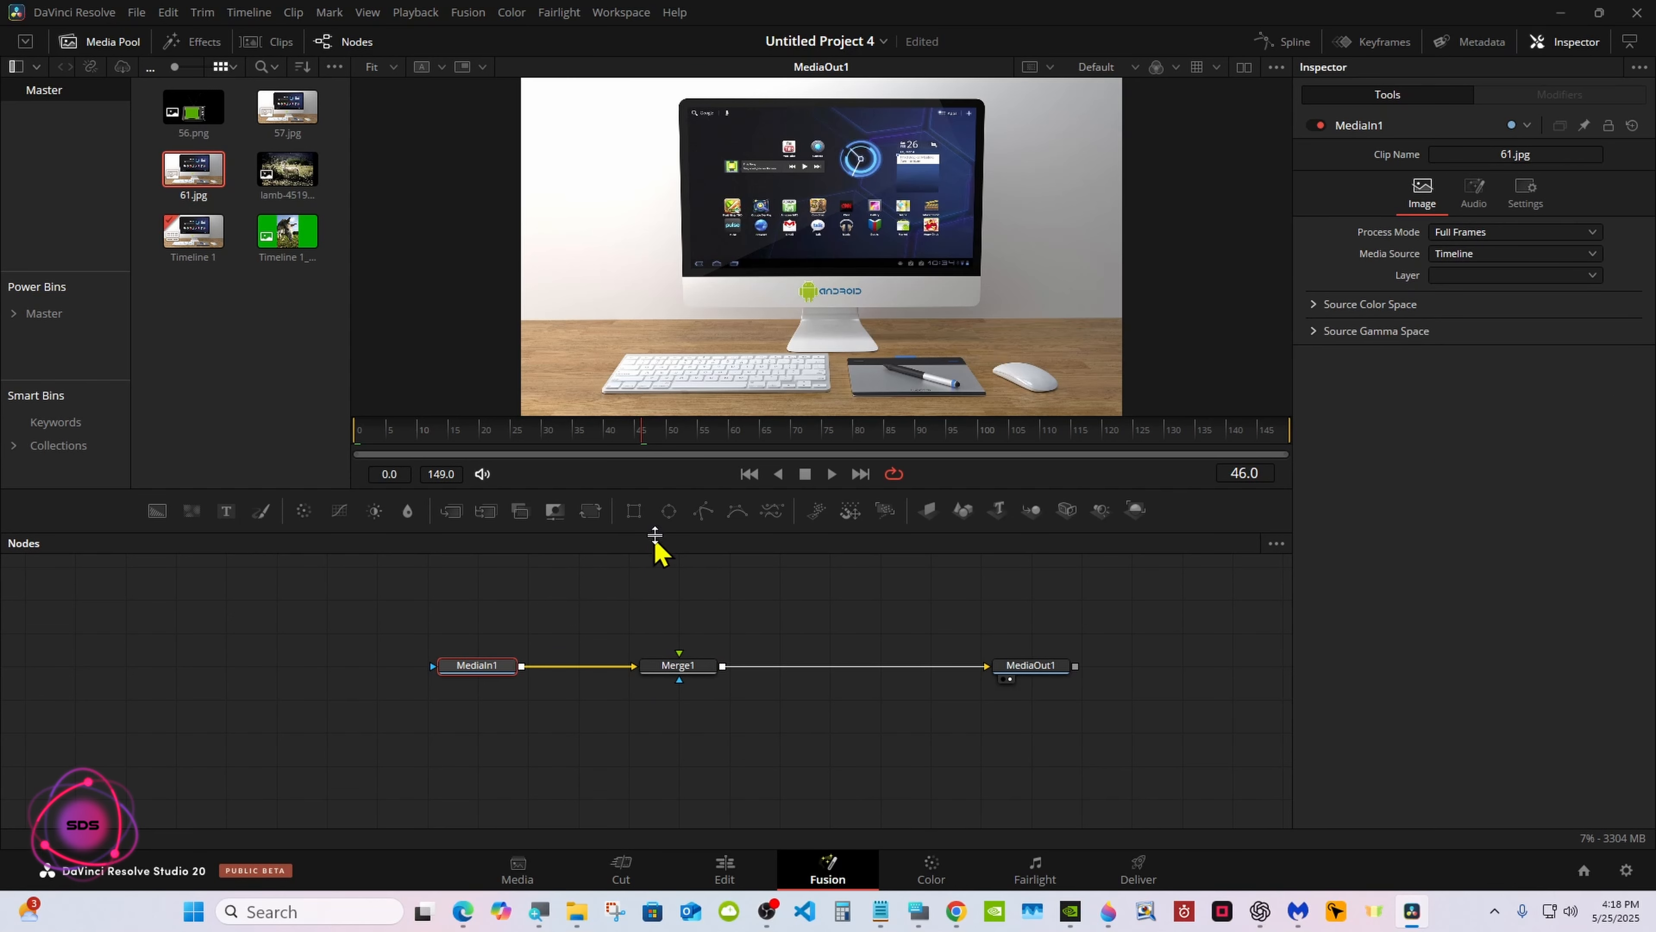
left_click(704, 512)
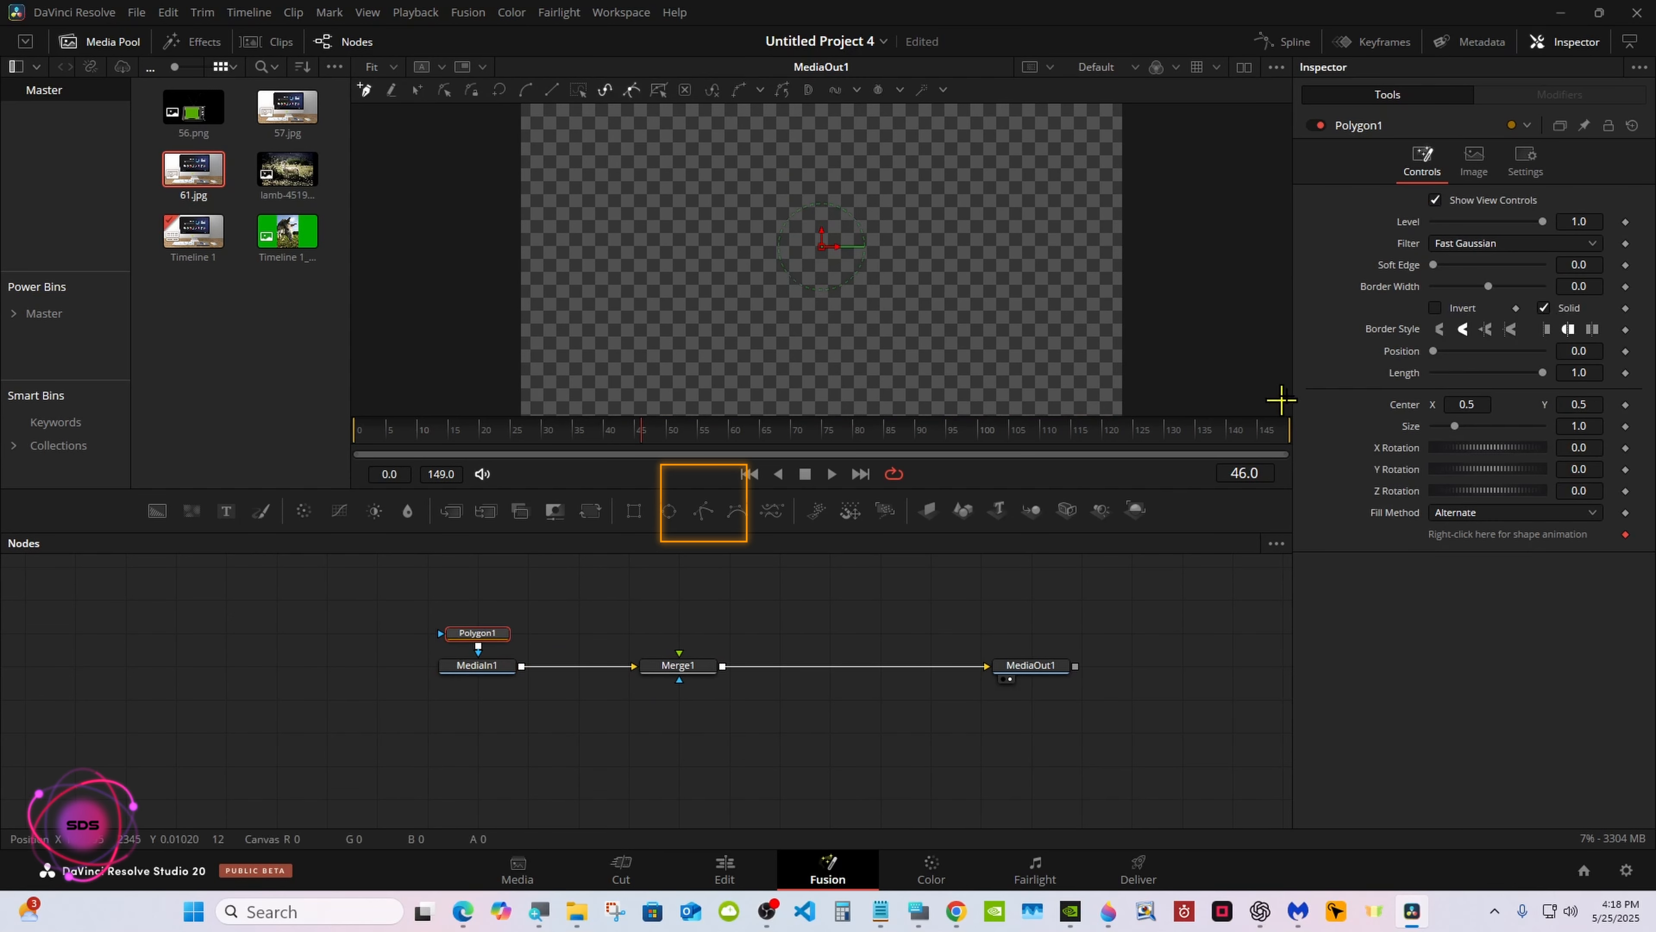
left_click(1435, 308)
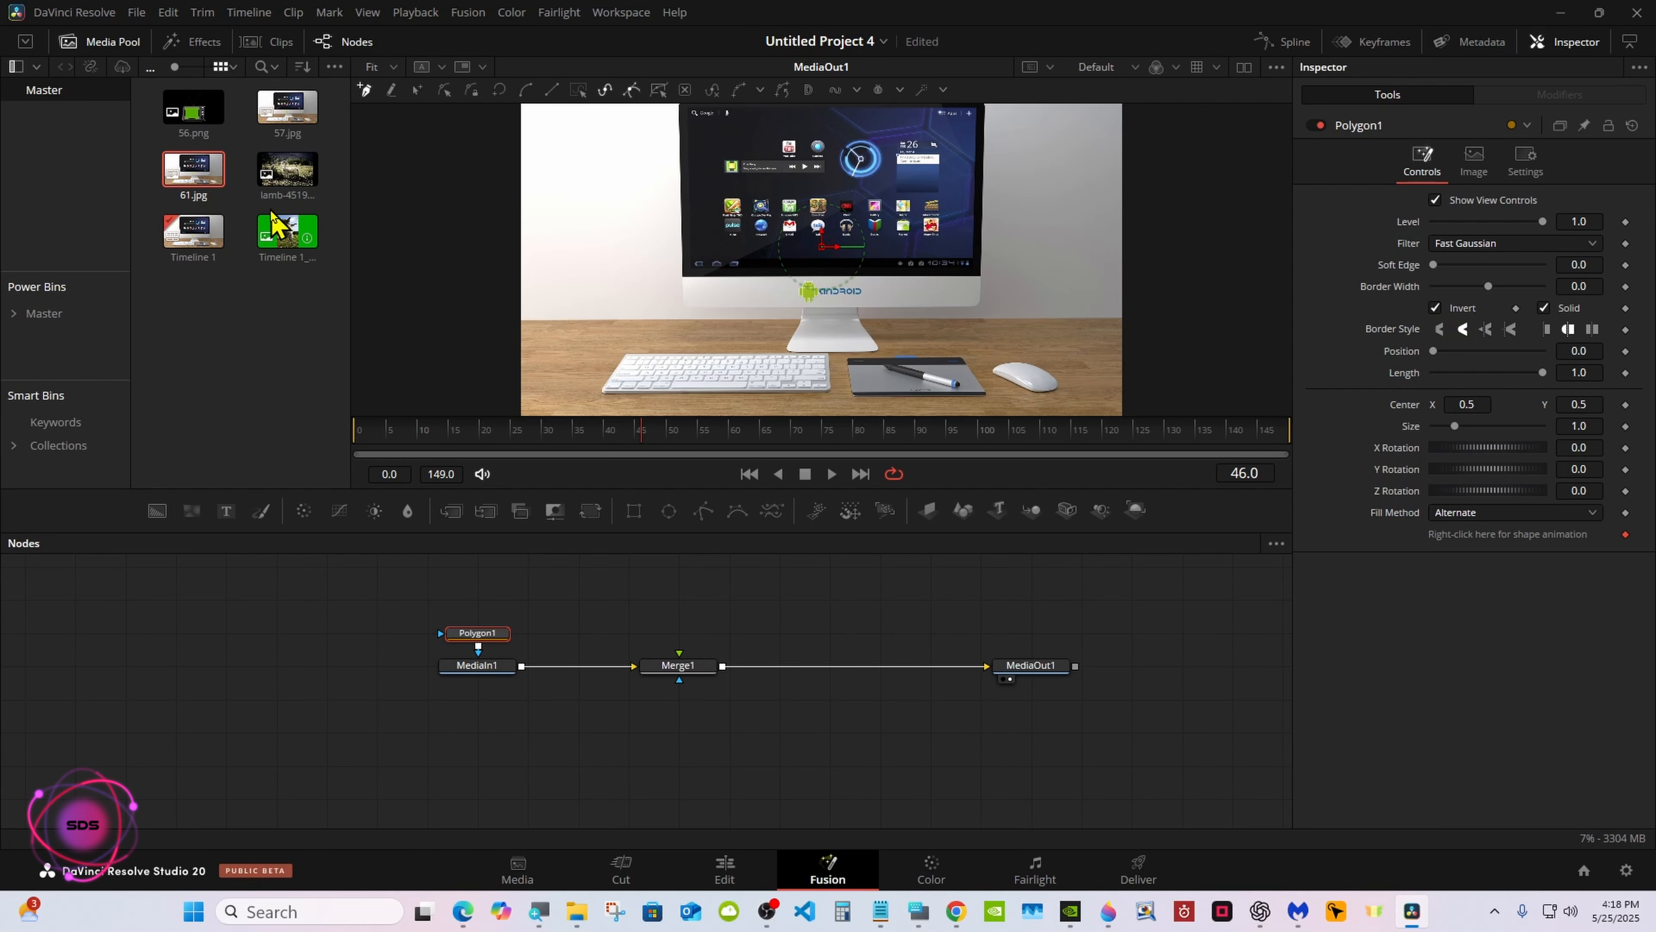
Add the donkey image Timeline 1_00_00_22_21.jpg to the node graph above Merge1 and show it in a second viewer.
left_click_drag(273, 221, 678, 600)
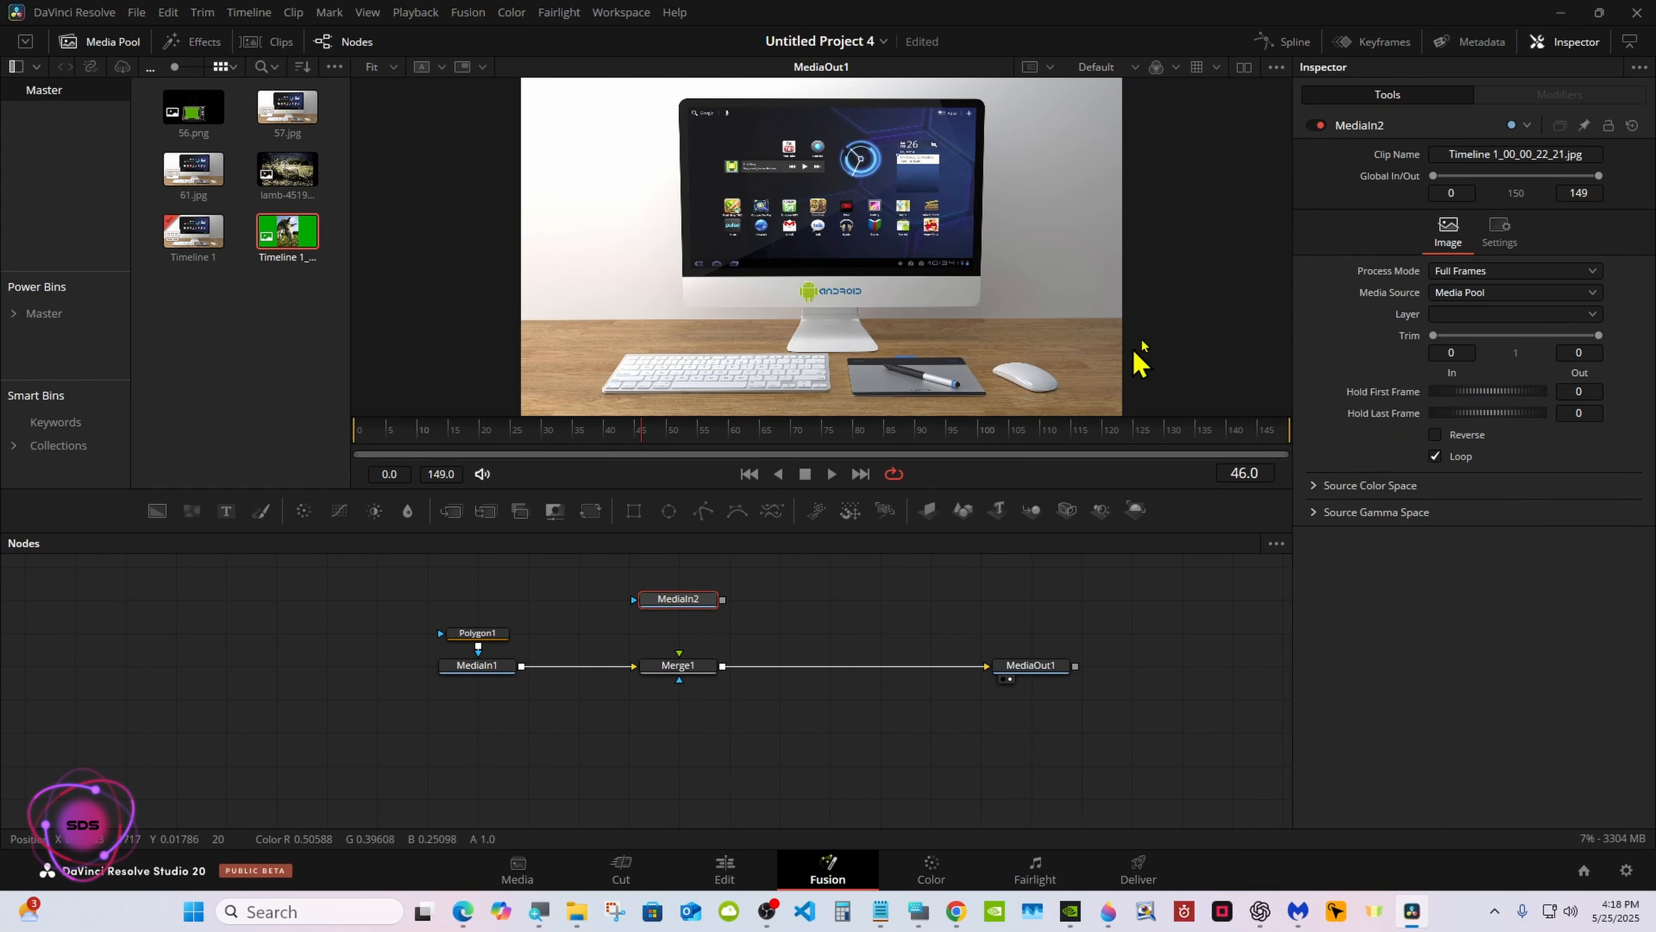
left_click(1243, 68)
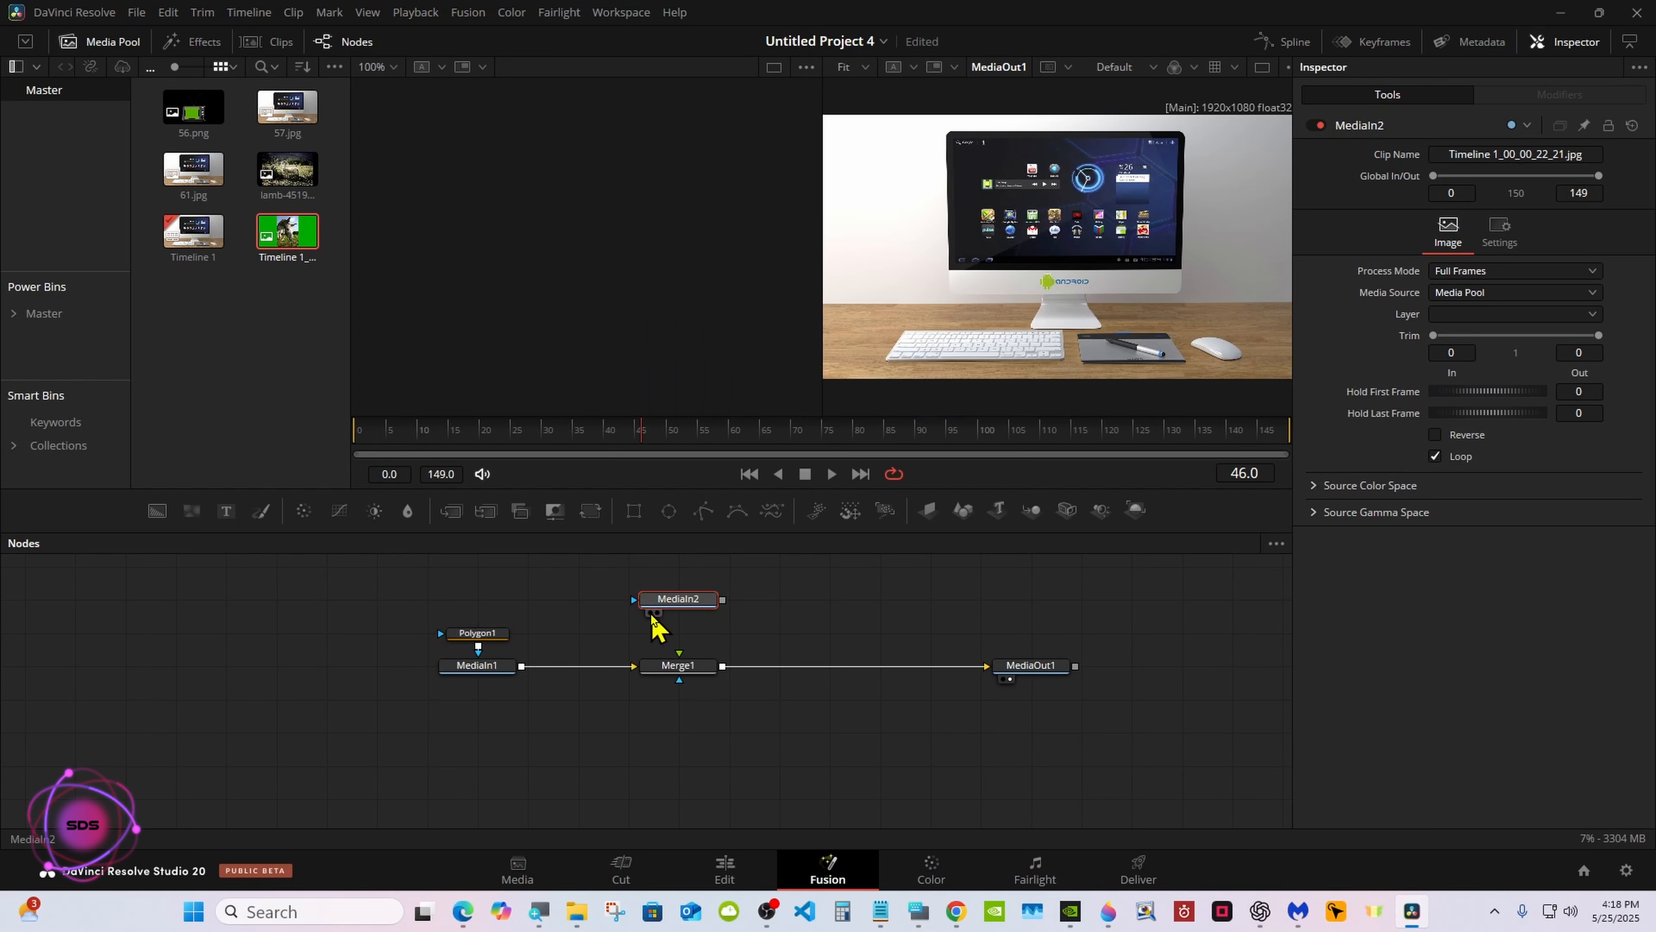
left_click(651, 613)
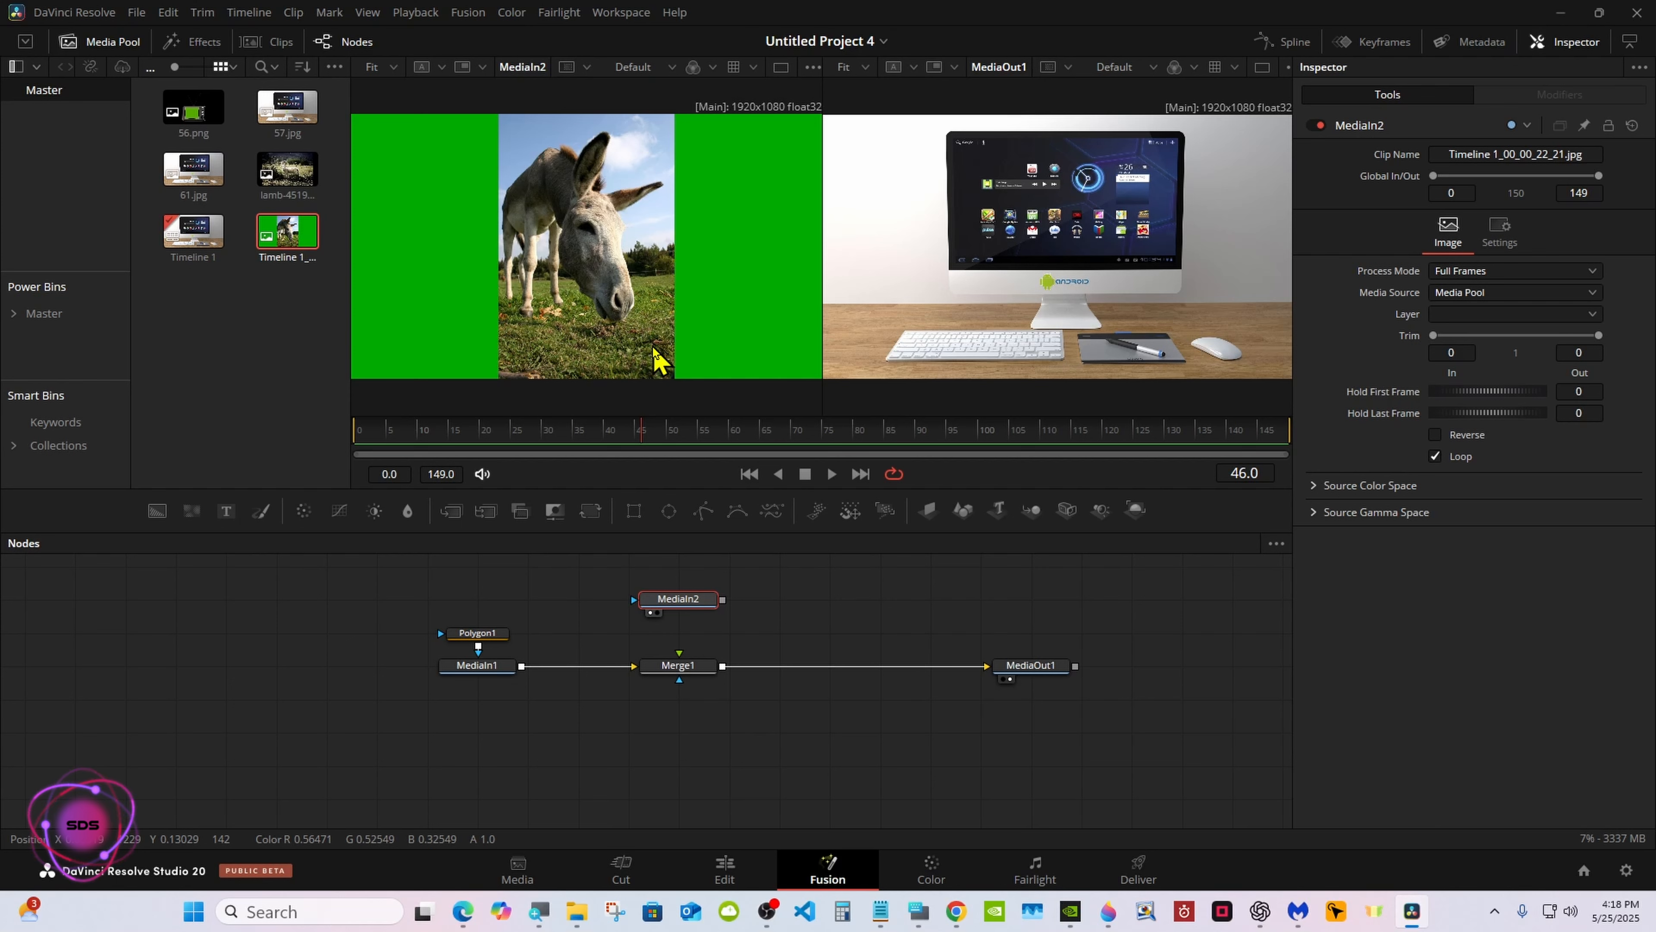
Connect MediaIn2 to Merge1 and swap the merge's inputs so the donkey image lies behind the monitor image.
left_click_drag(723, 599, 681, 660)
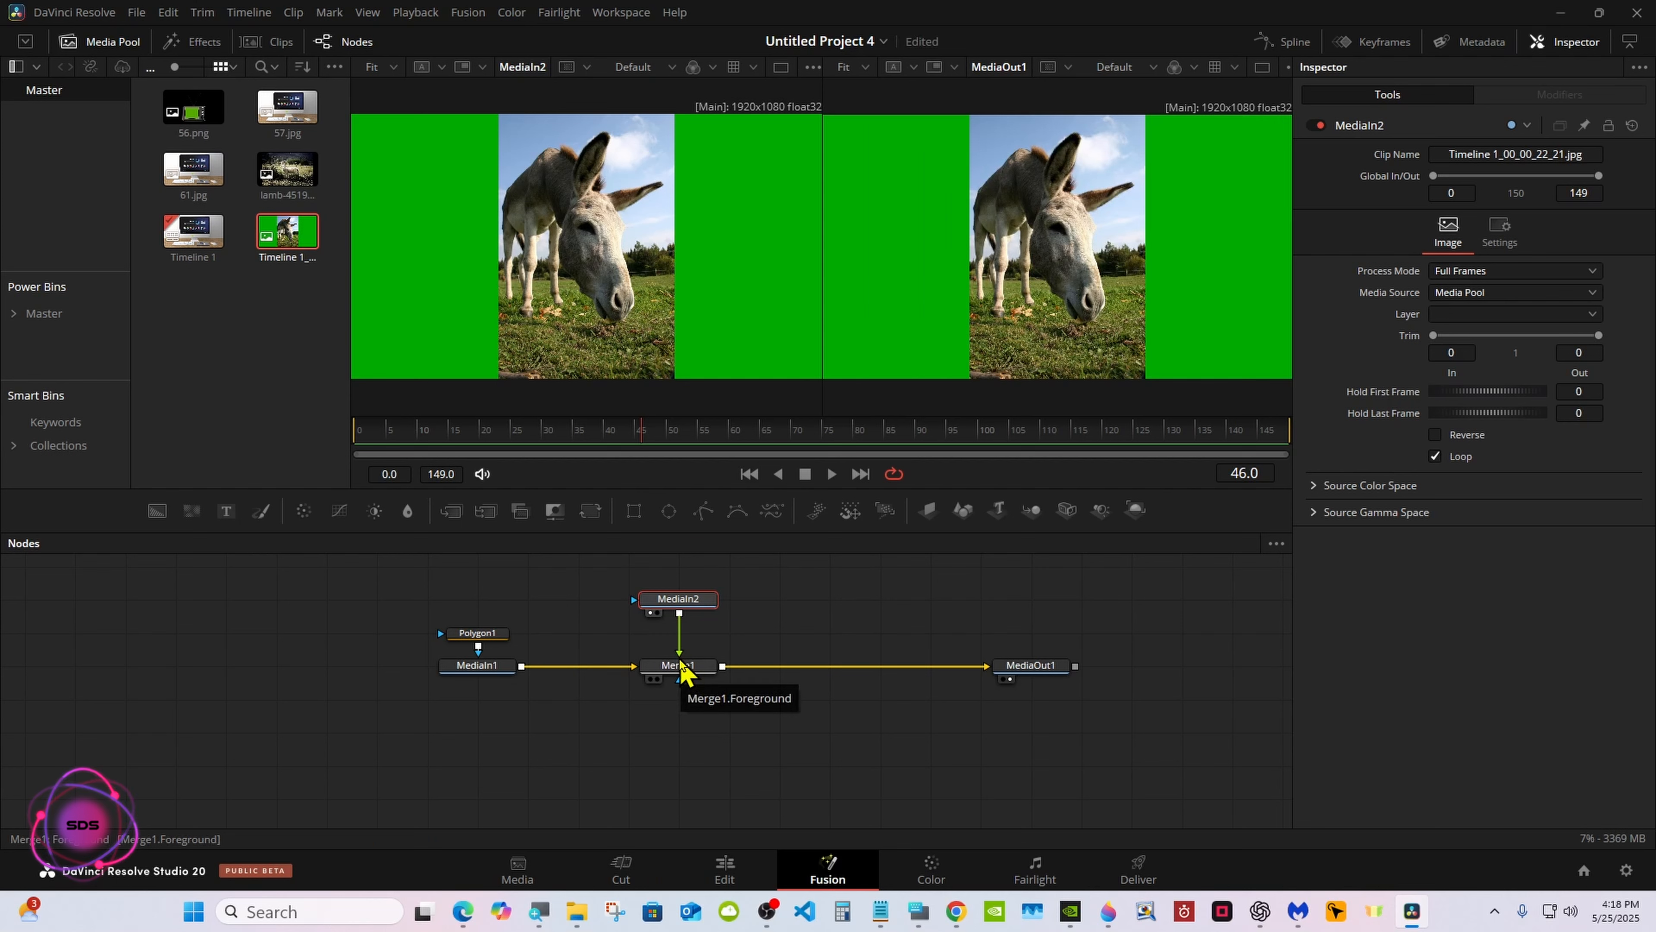
right_click(681, 662)
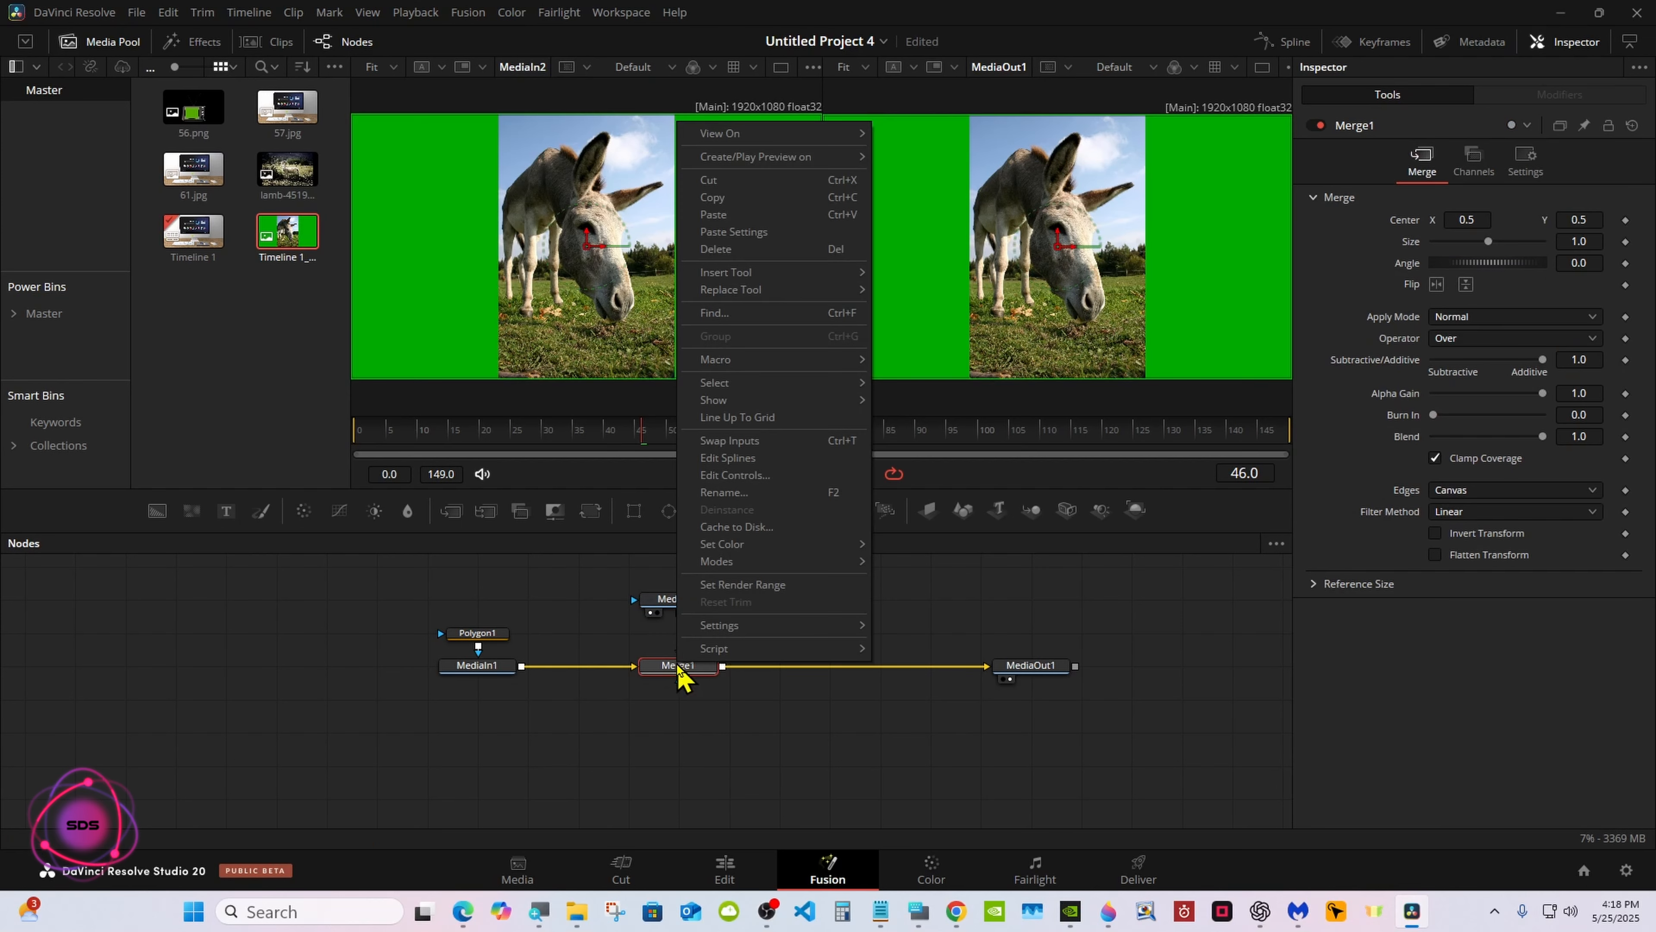
left_click(720, 440)
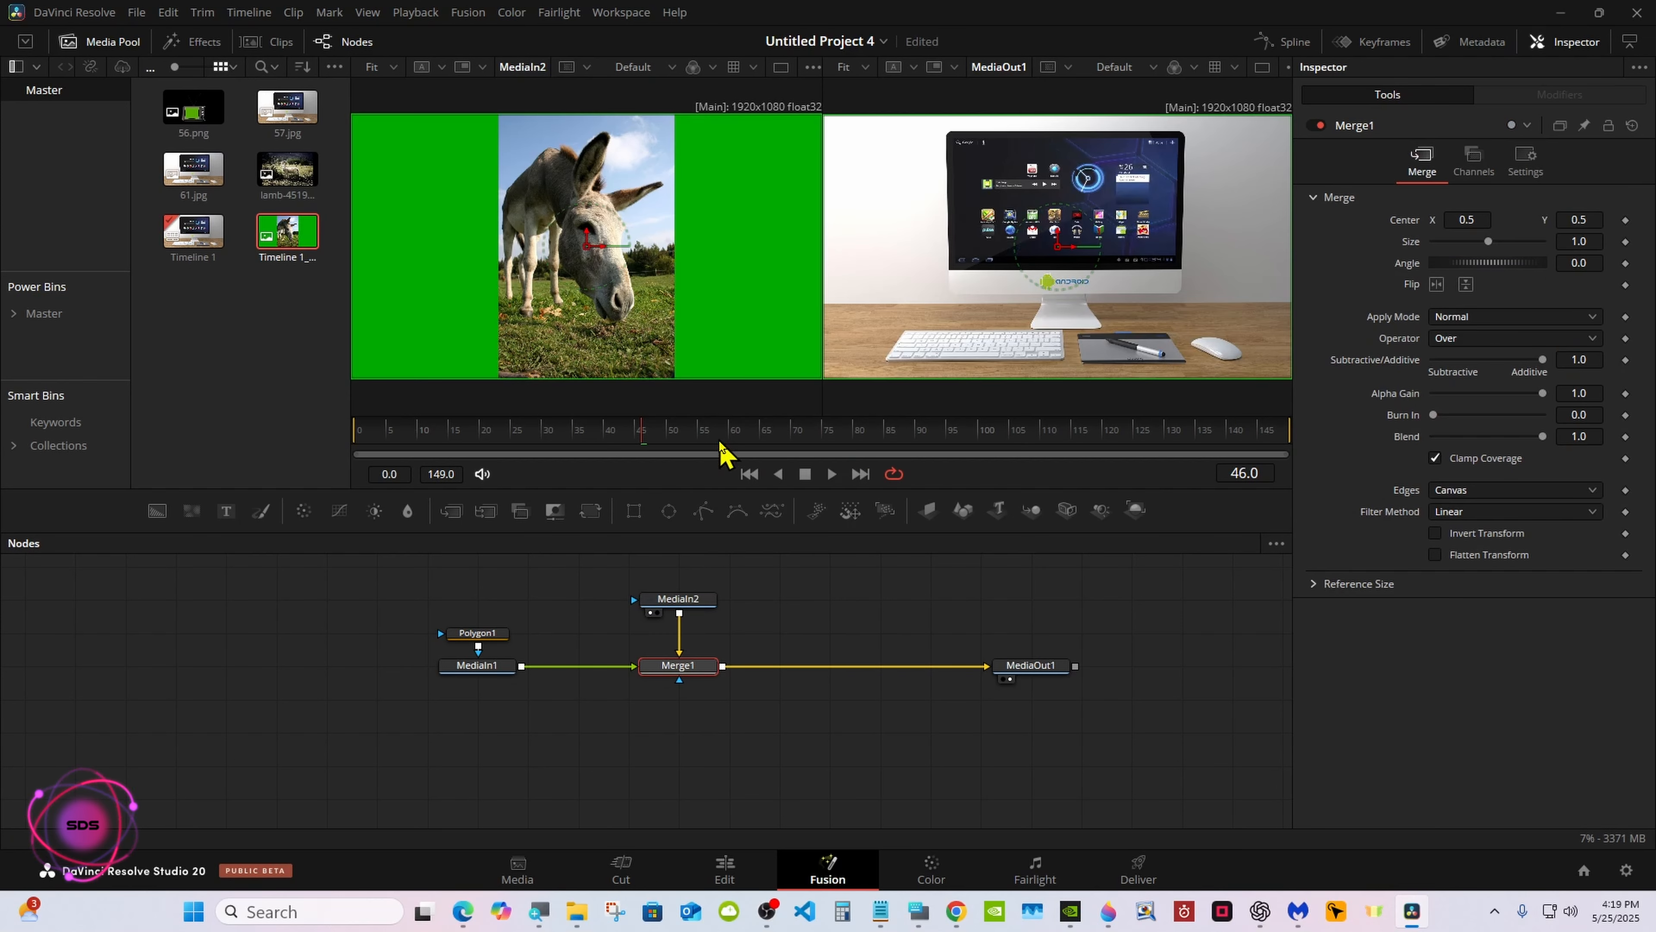
Insert a Transform node between MediaIn2 and Merge1, and move Polygon1 higher above MediaIn1.
left_click_drag(678, 604, 674, 586)
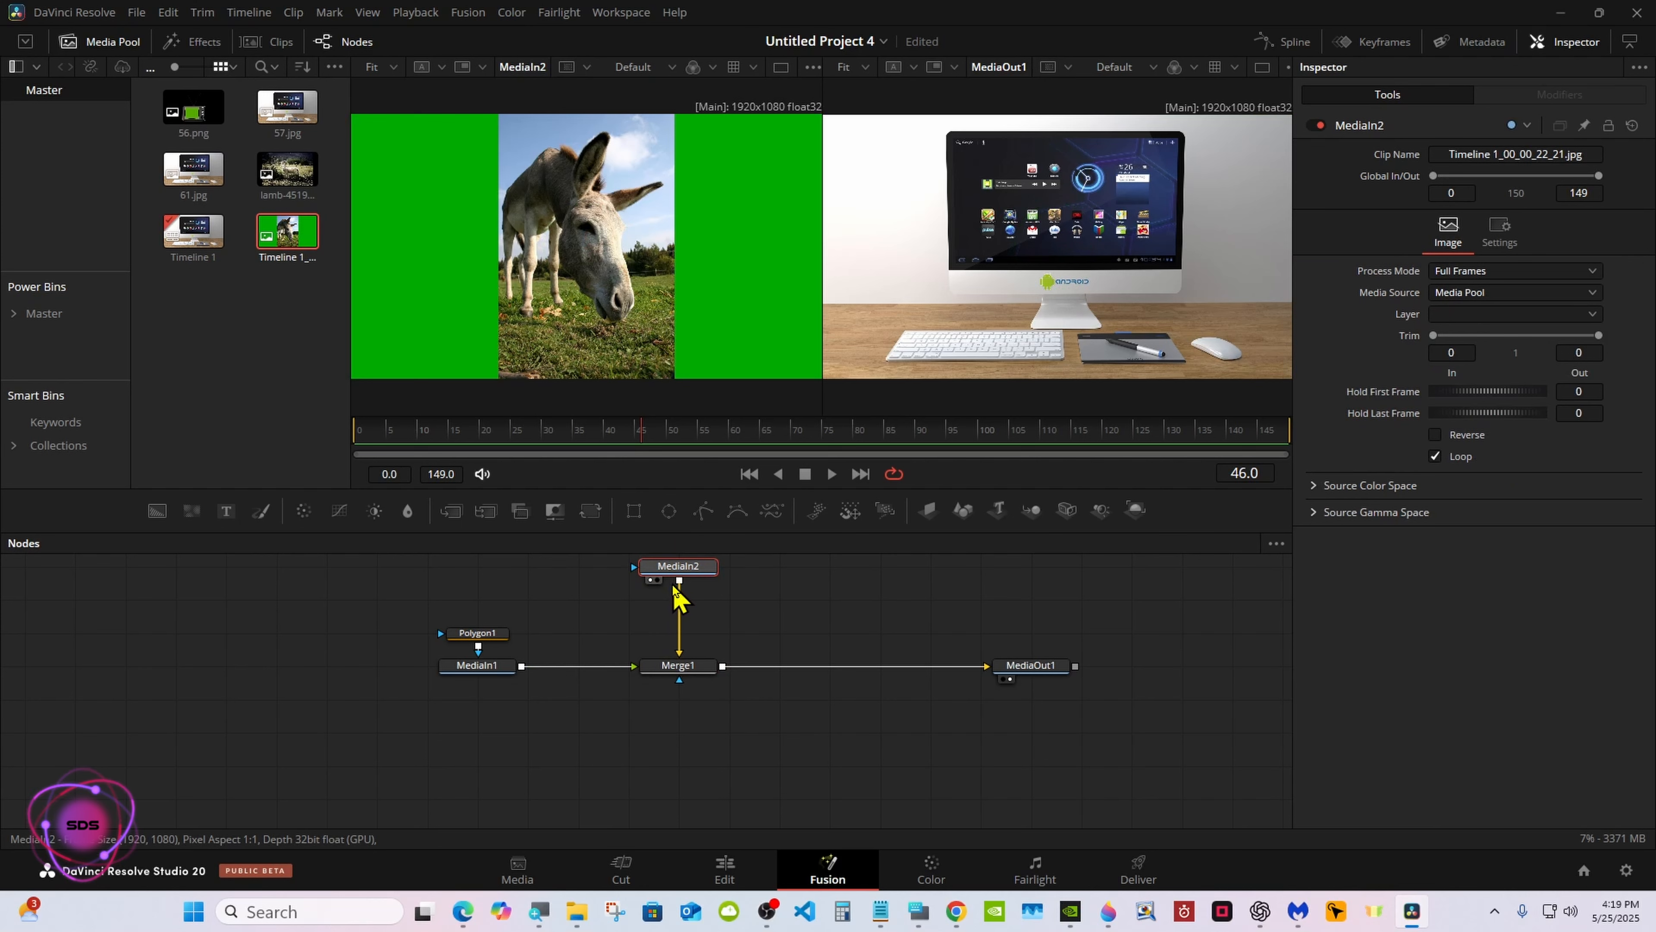
left_click(592, 514)
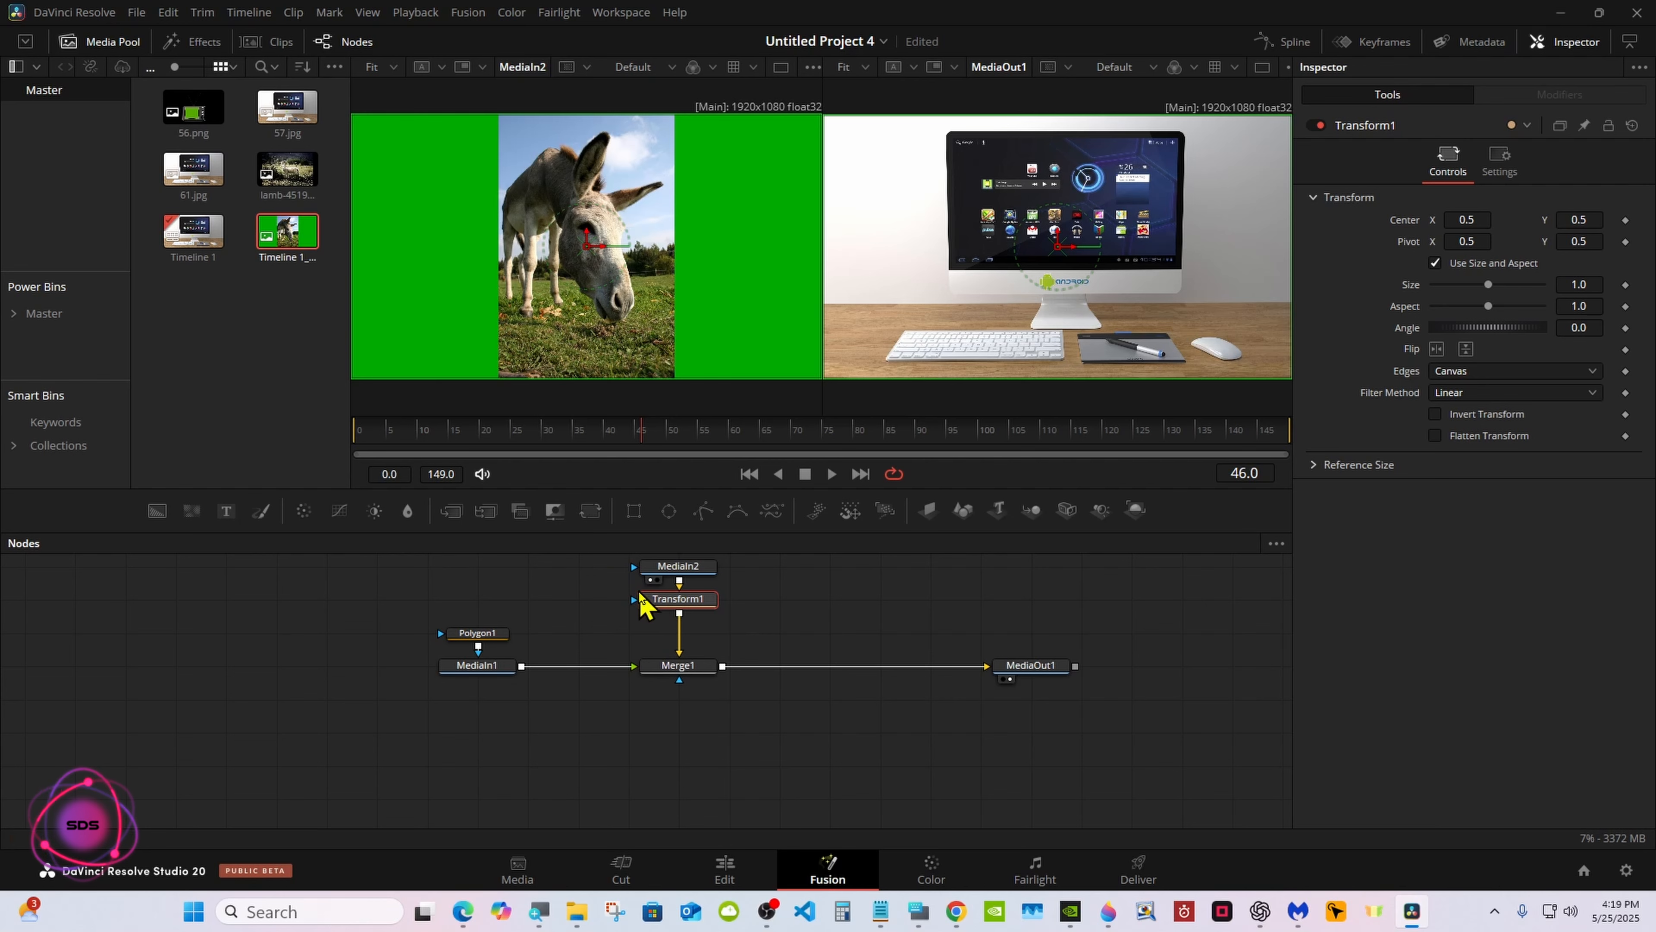
left_click_drag(501, 634, 676, 665)
Return to a single viewer showing MediaOut1 and enlarge the viewer area over the node graph.
left_click_drag(362, 565, 726, 681)
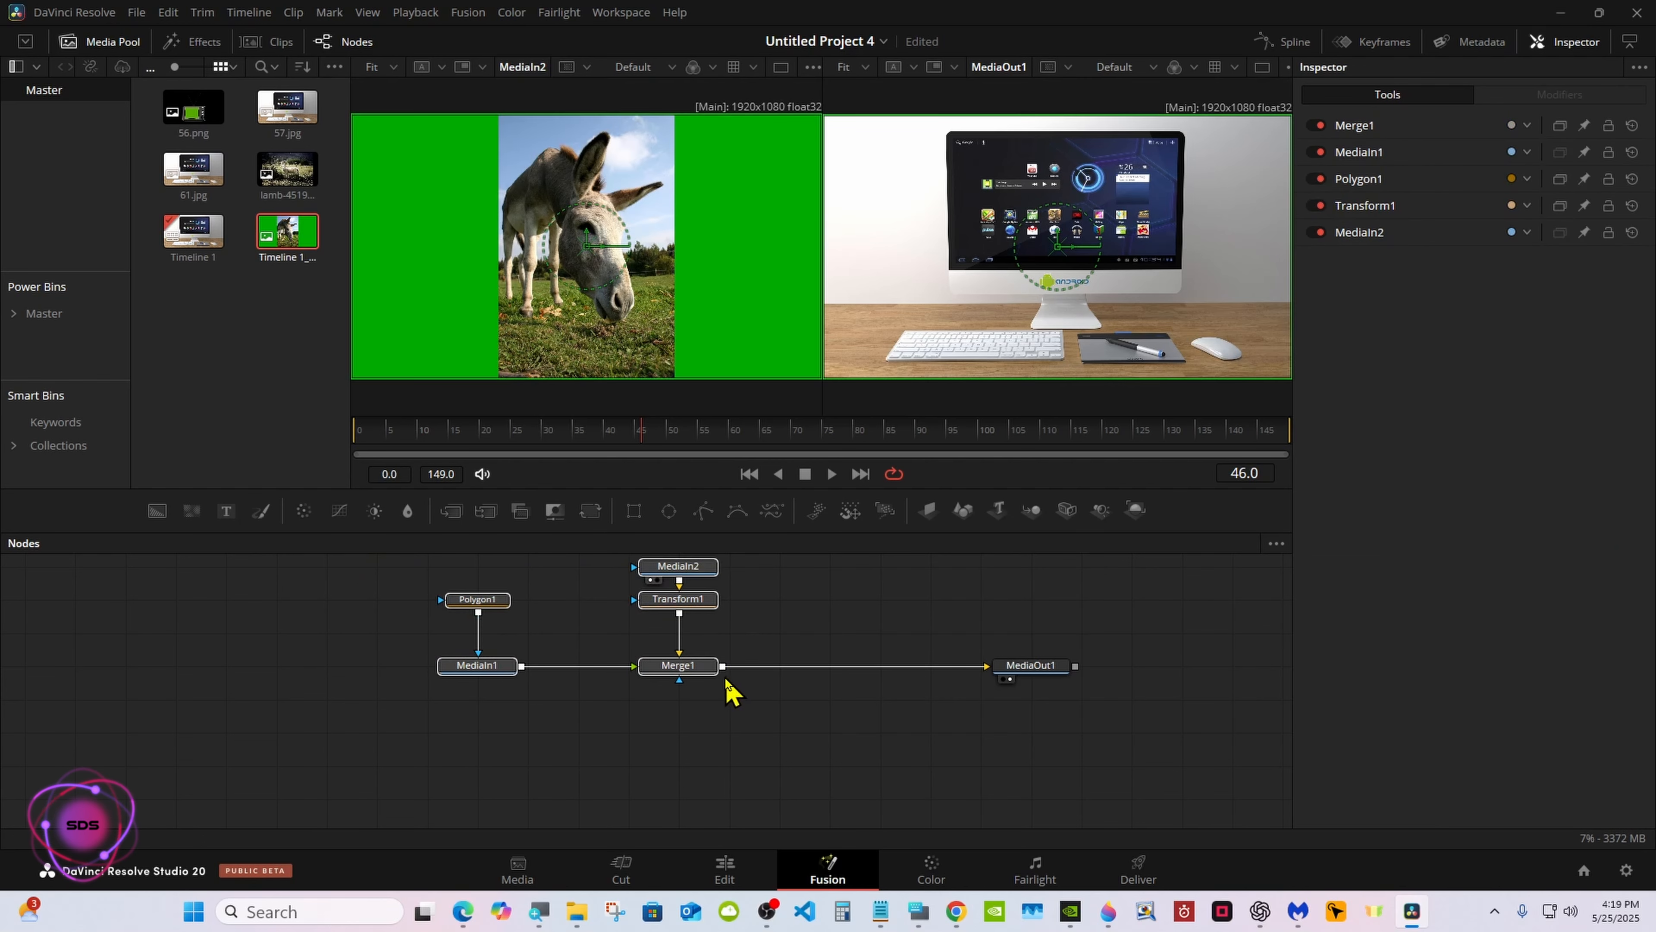
left_click(662, 568)
scroll(662, 581, "up", 2)
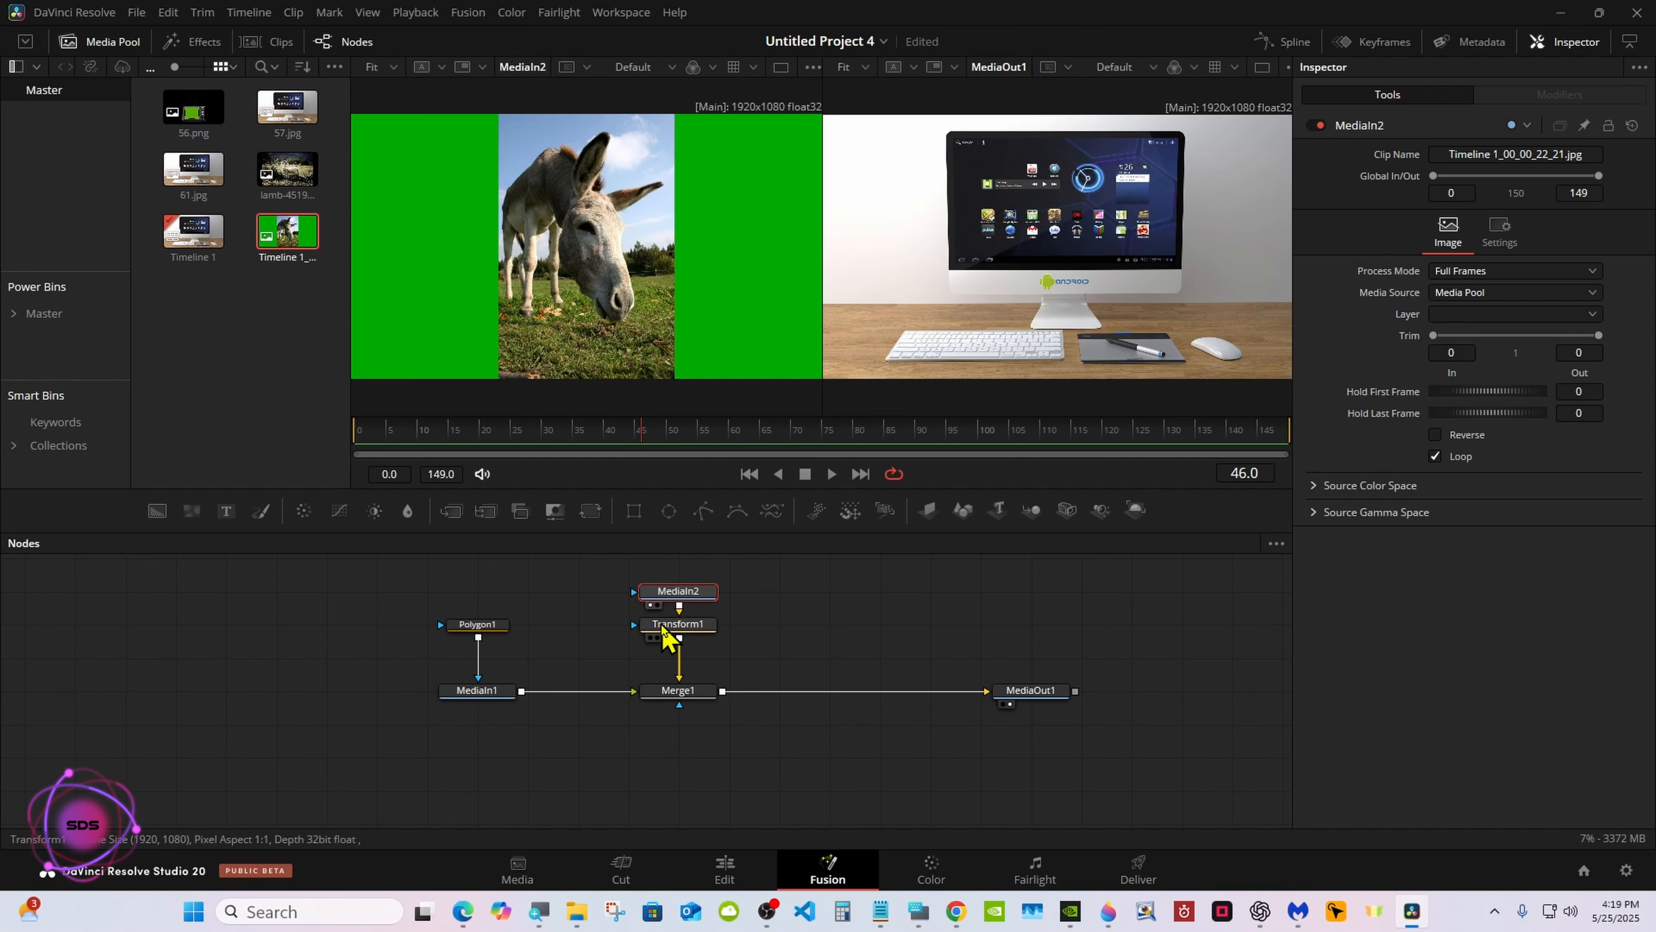
left_click(678, 691)
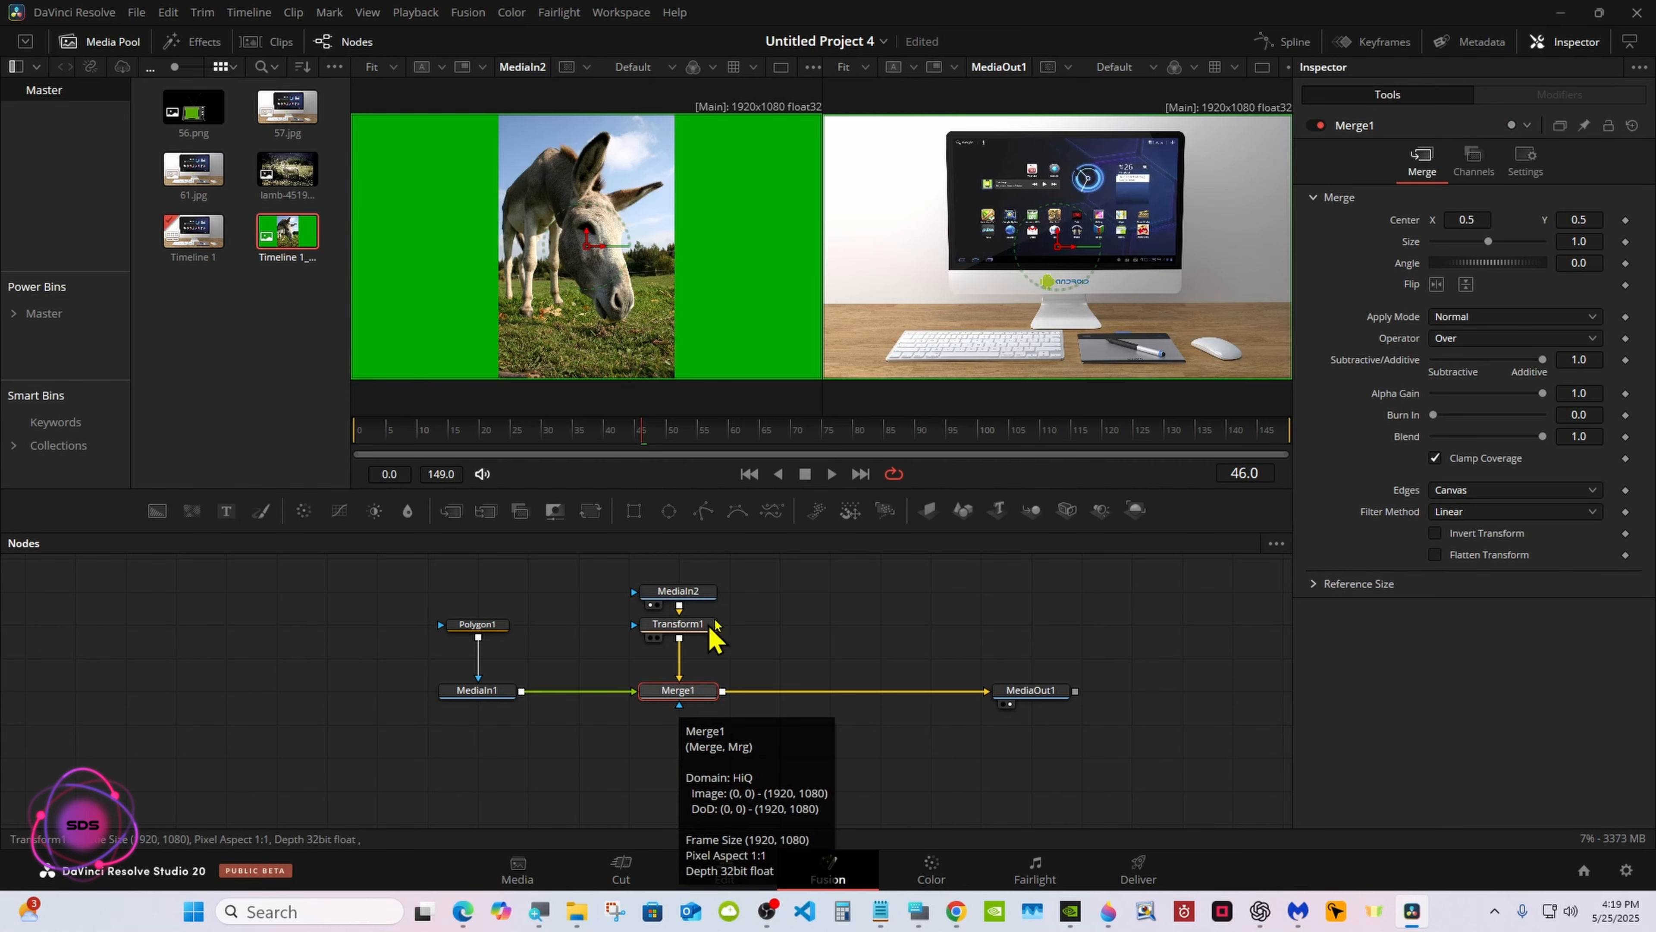
left_click(1264, 67)
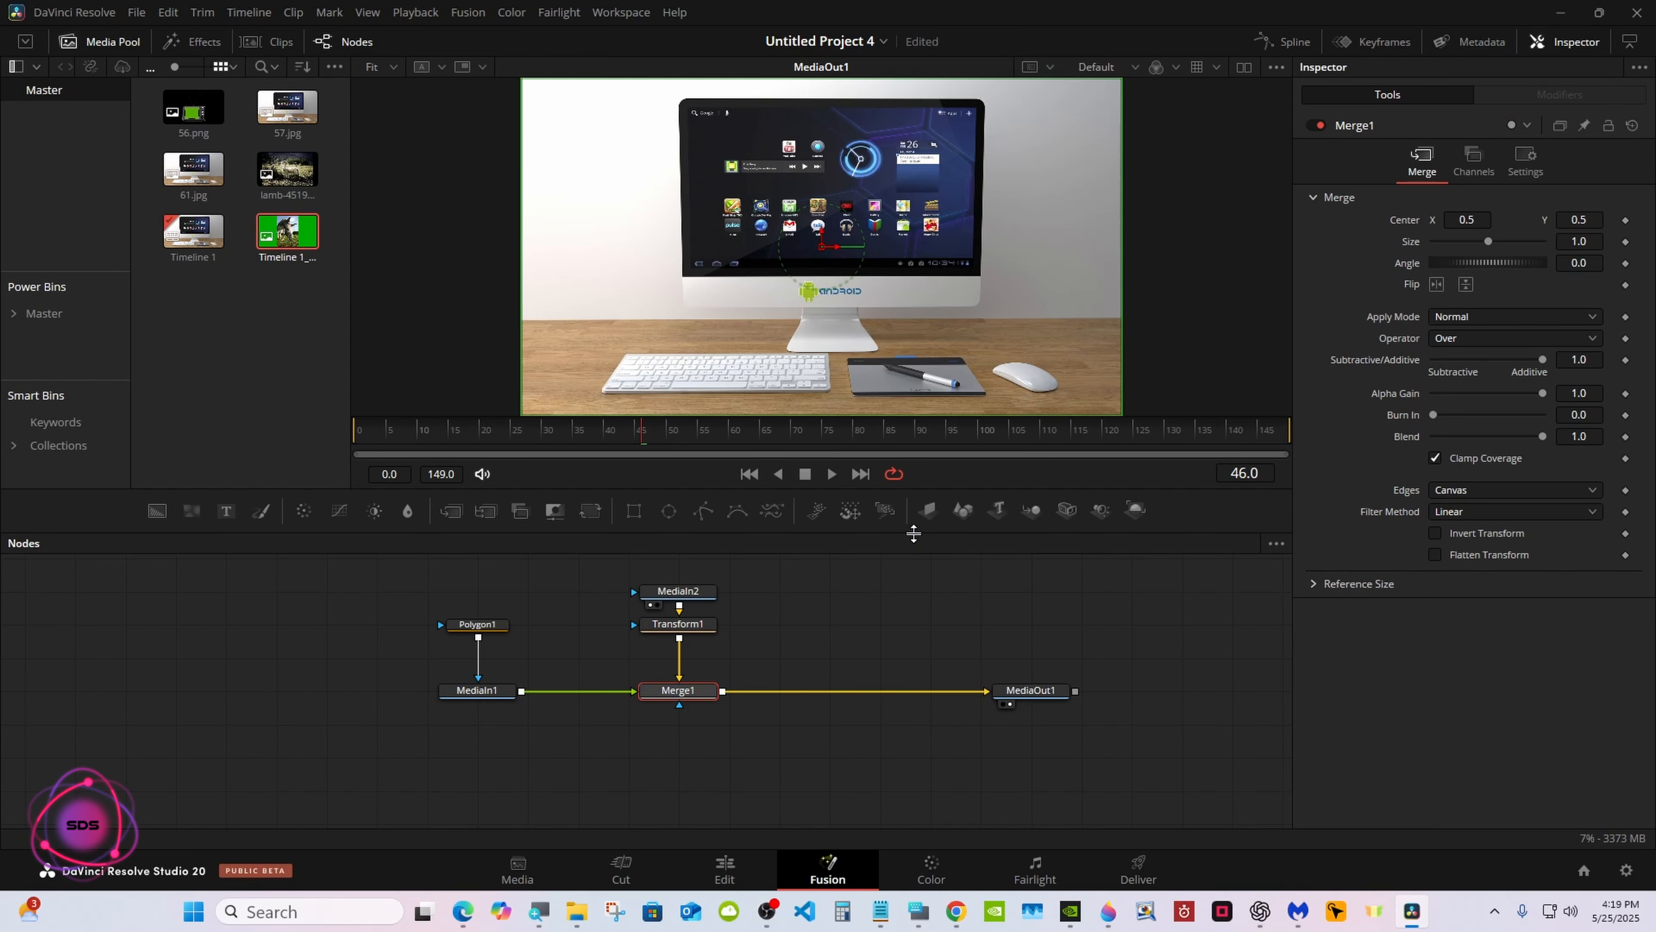
left_click_drag(914, 533, 913, 667)
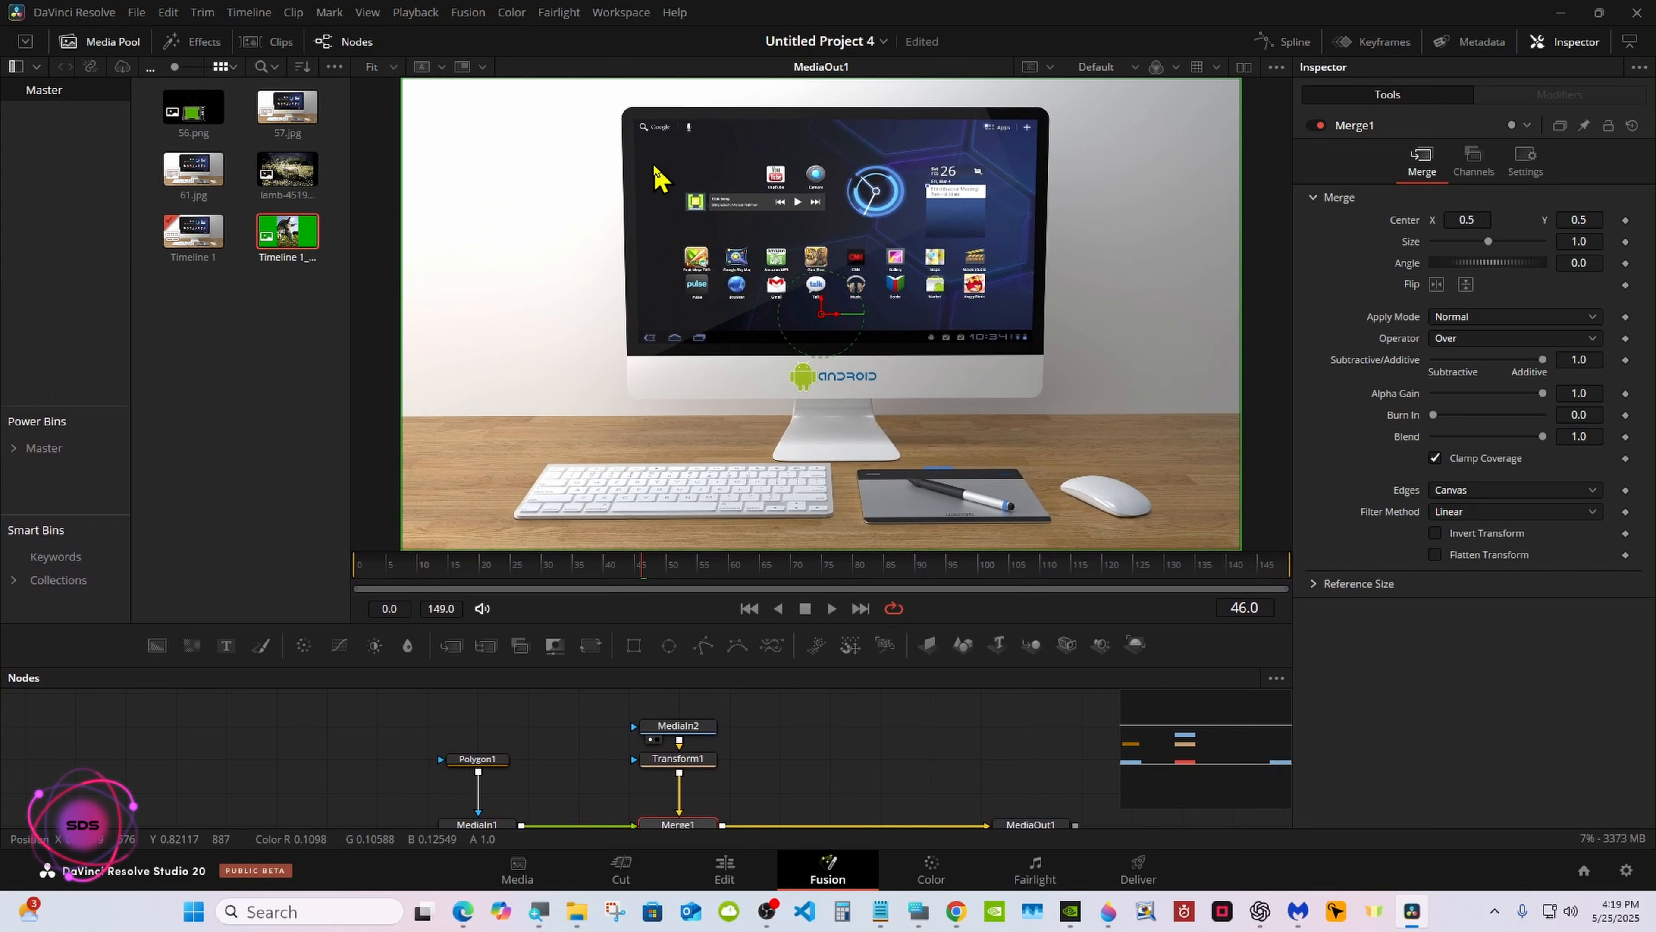
Start the Polygon1 outline at the monitor display's top-left corner and continue it along the top and right edges to the lower-right corner.
left_click(485, 760)
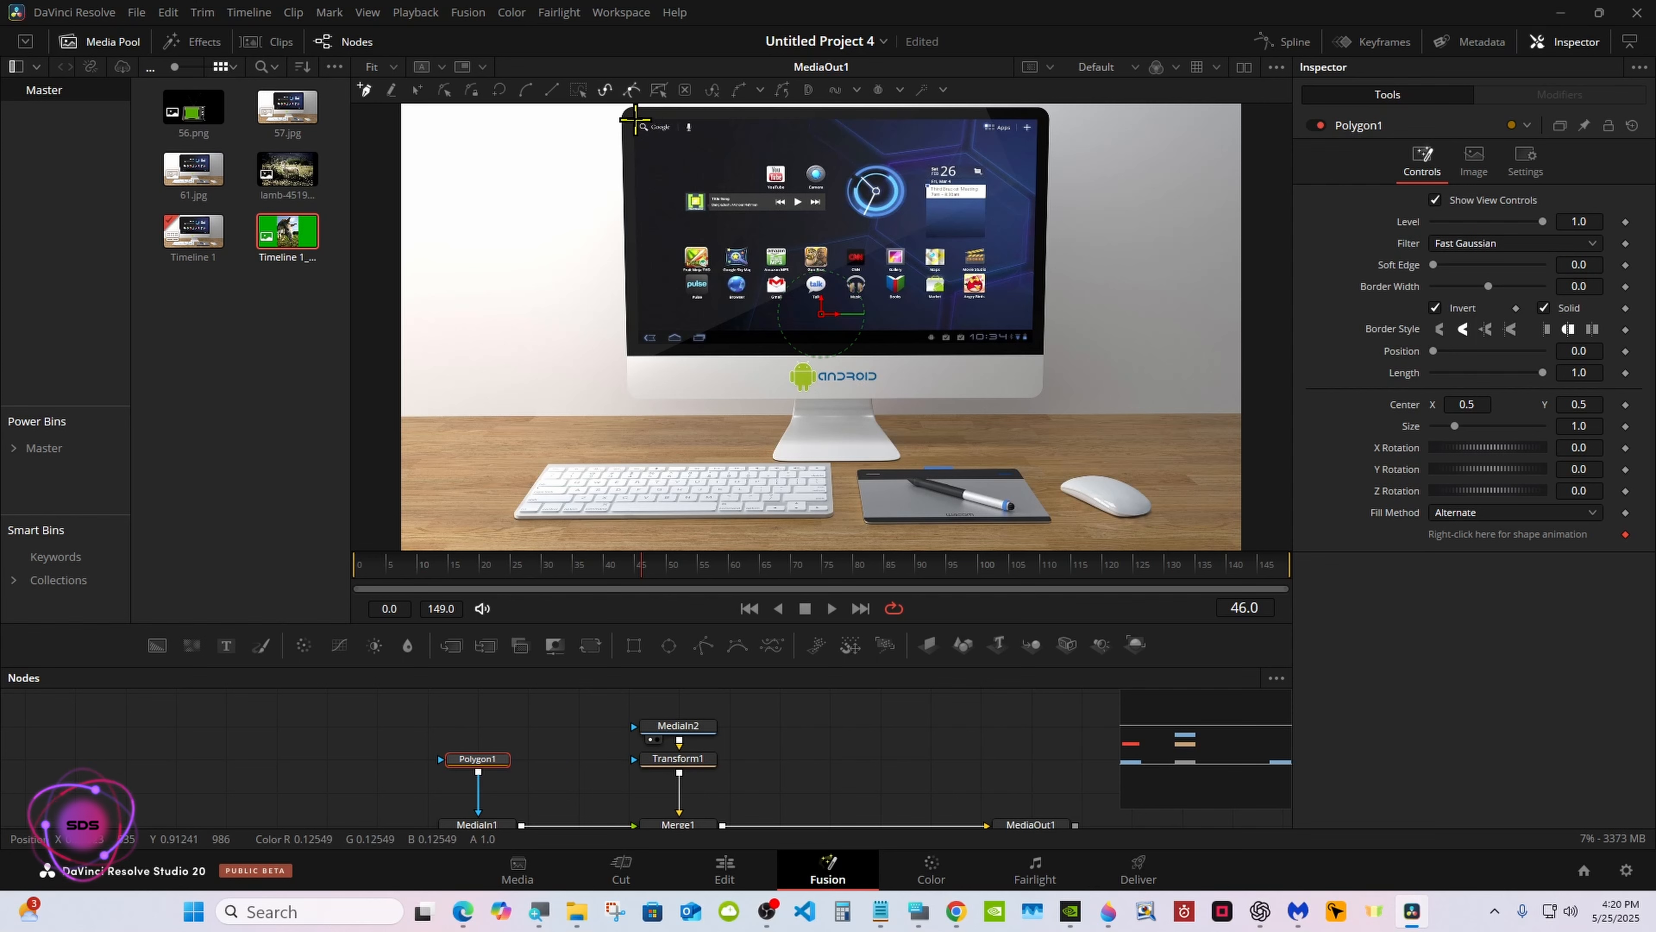
left_click_drag(633, 119, 718, 119)
left_click(1036, 118)
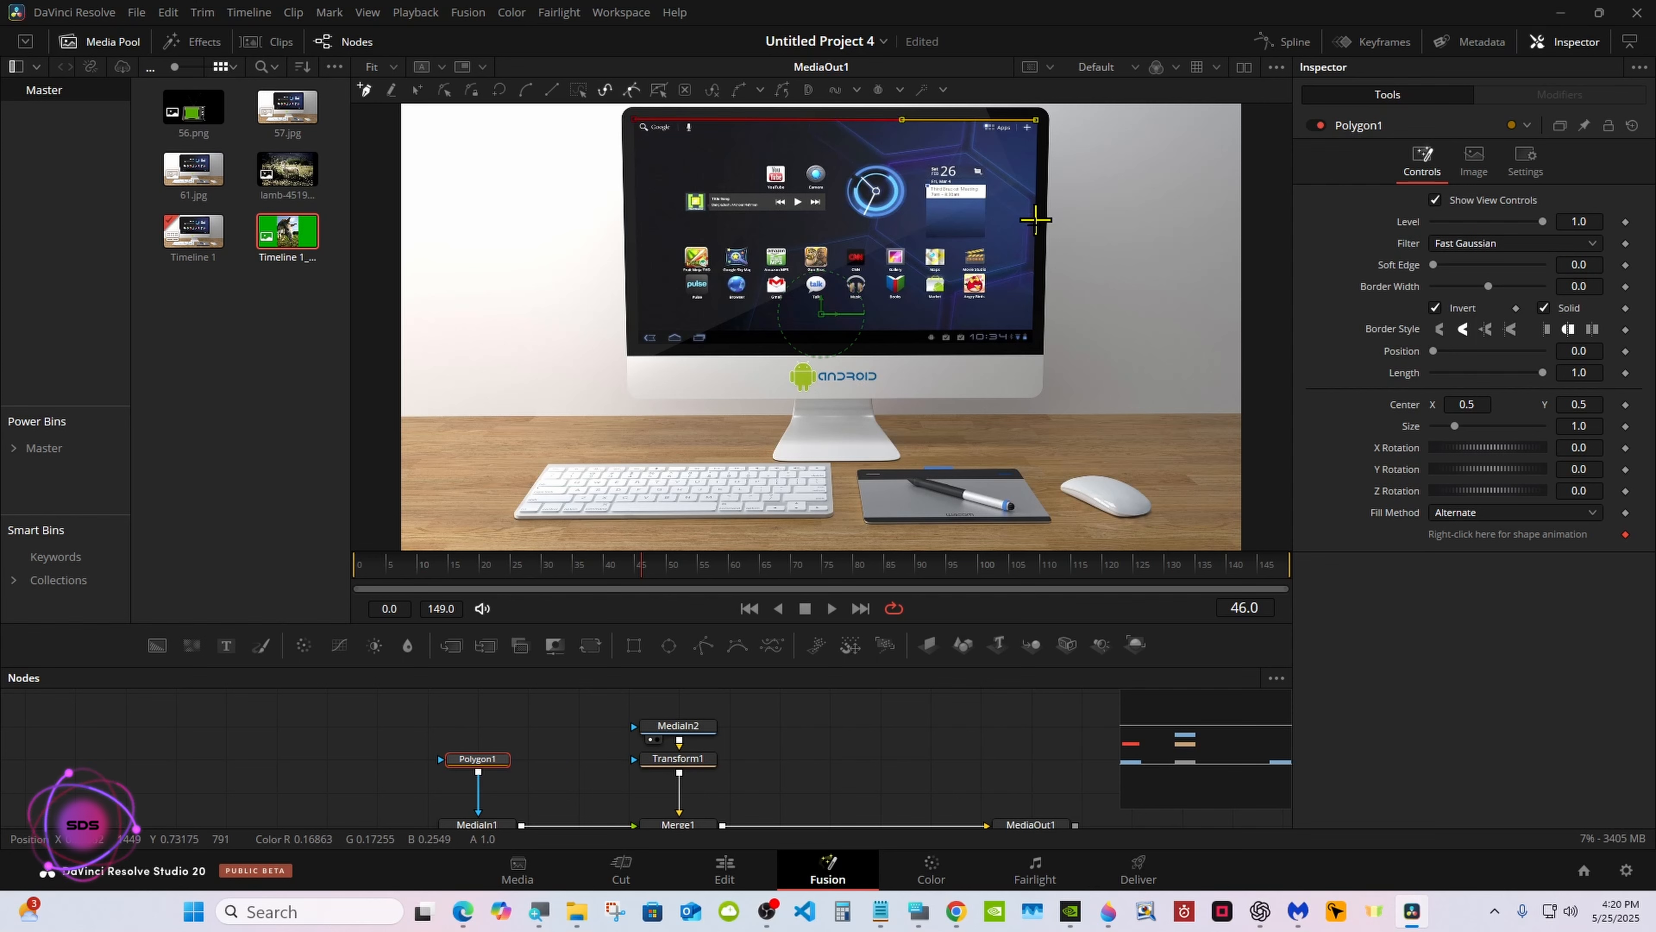
left_click(1035, 331)
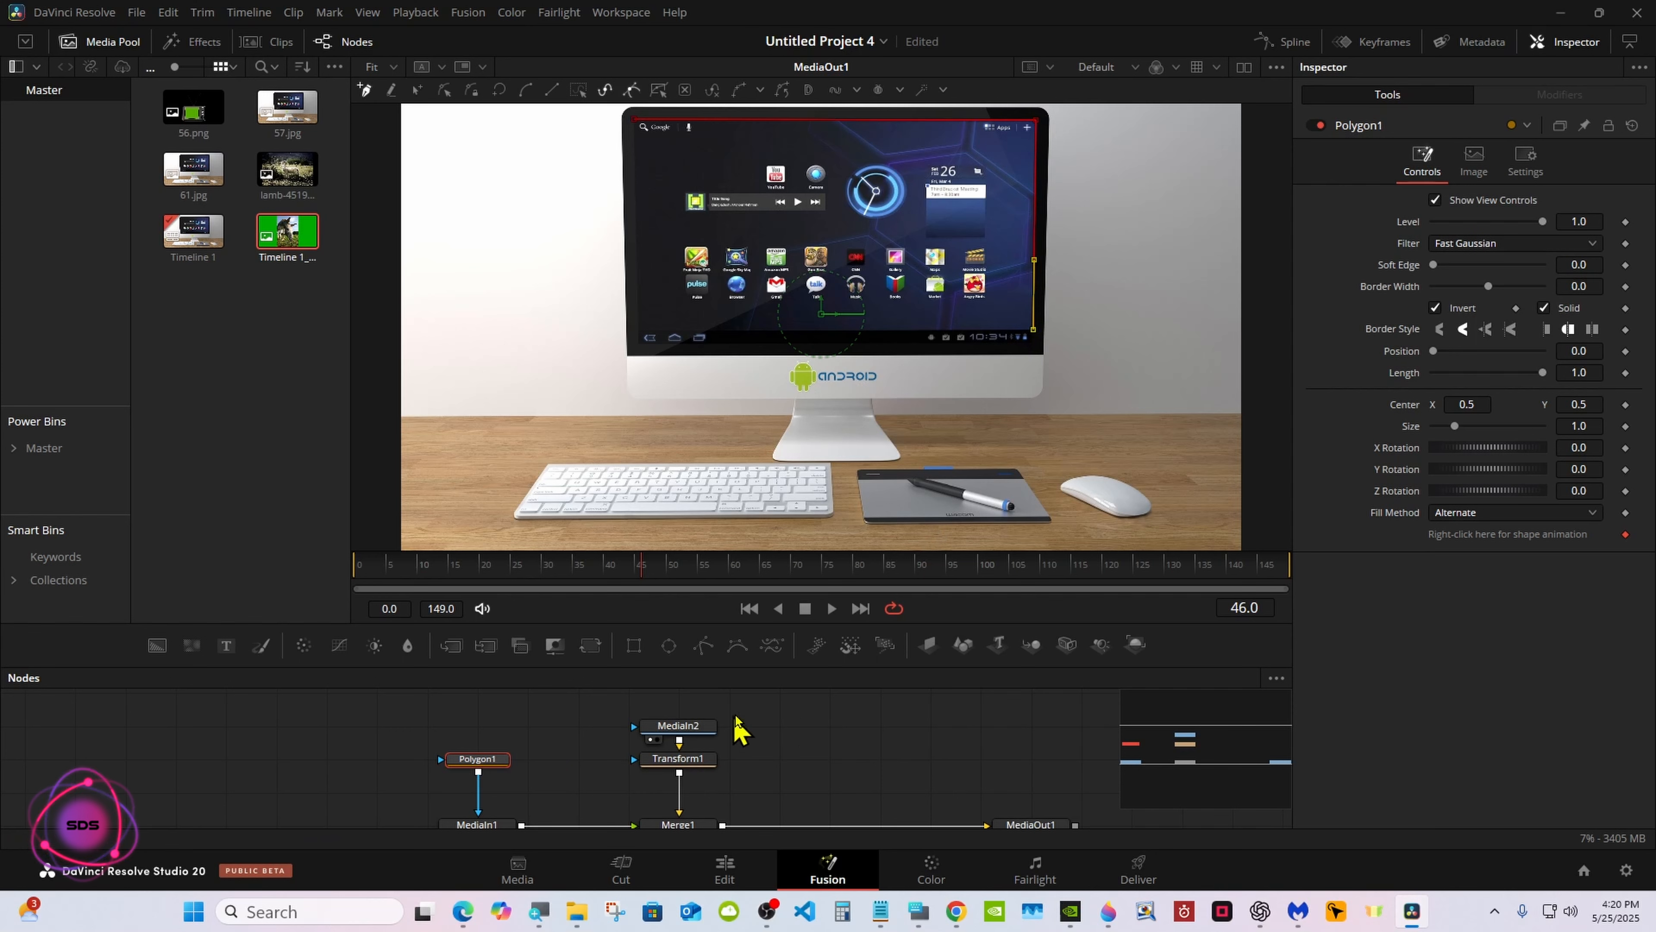
Swap Merge1's inputs to bring the donkey image in front for tracing.
left_click(1191, 758)
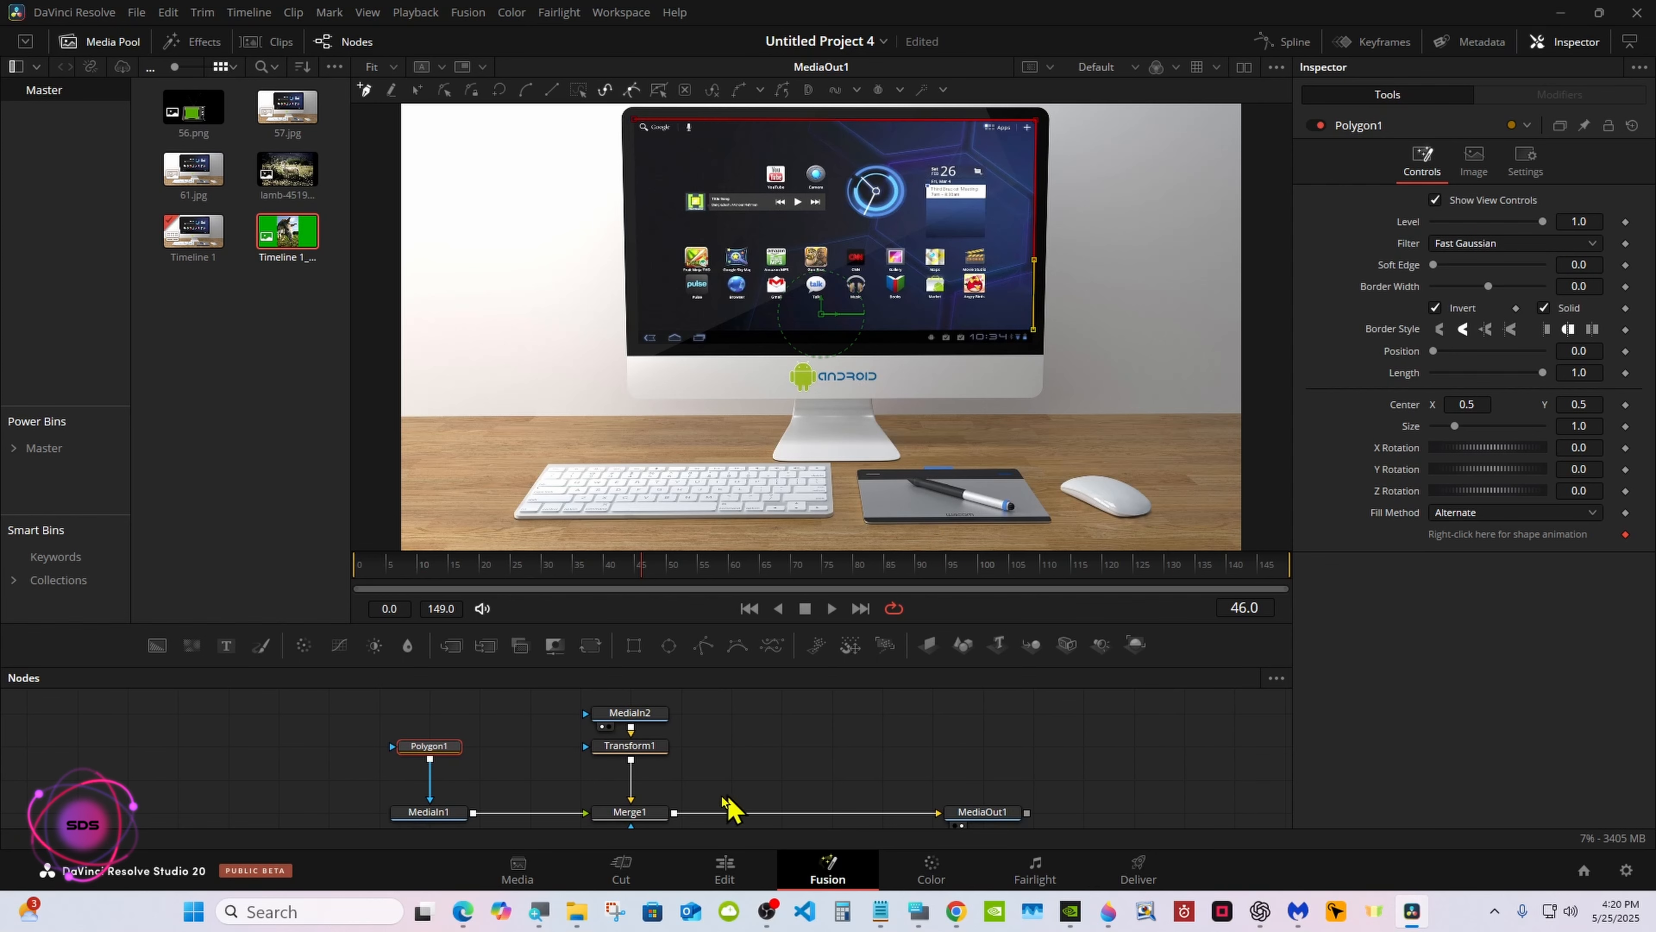
left_click(641, 817)
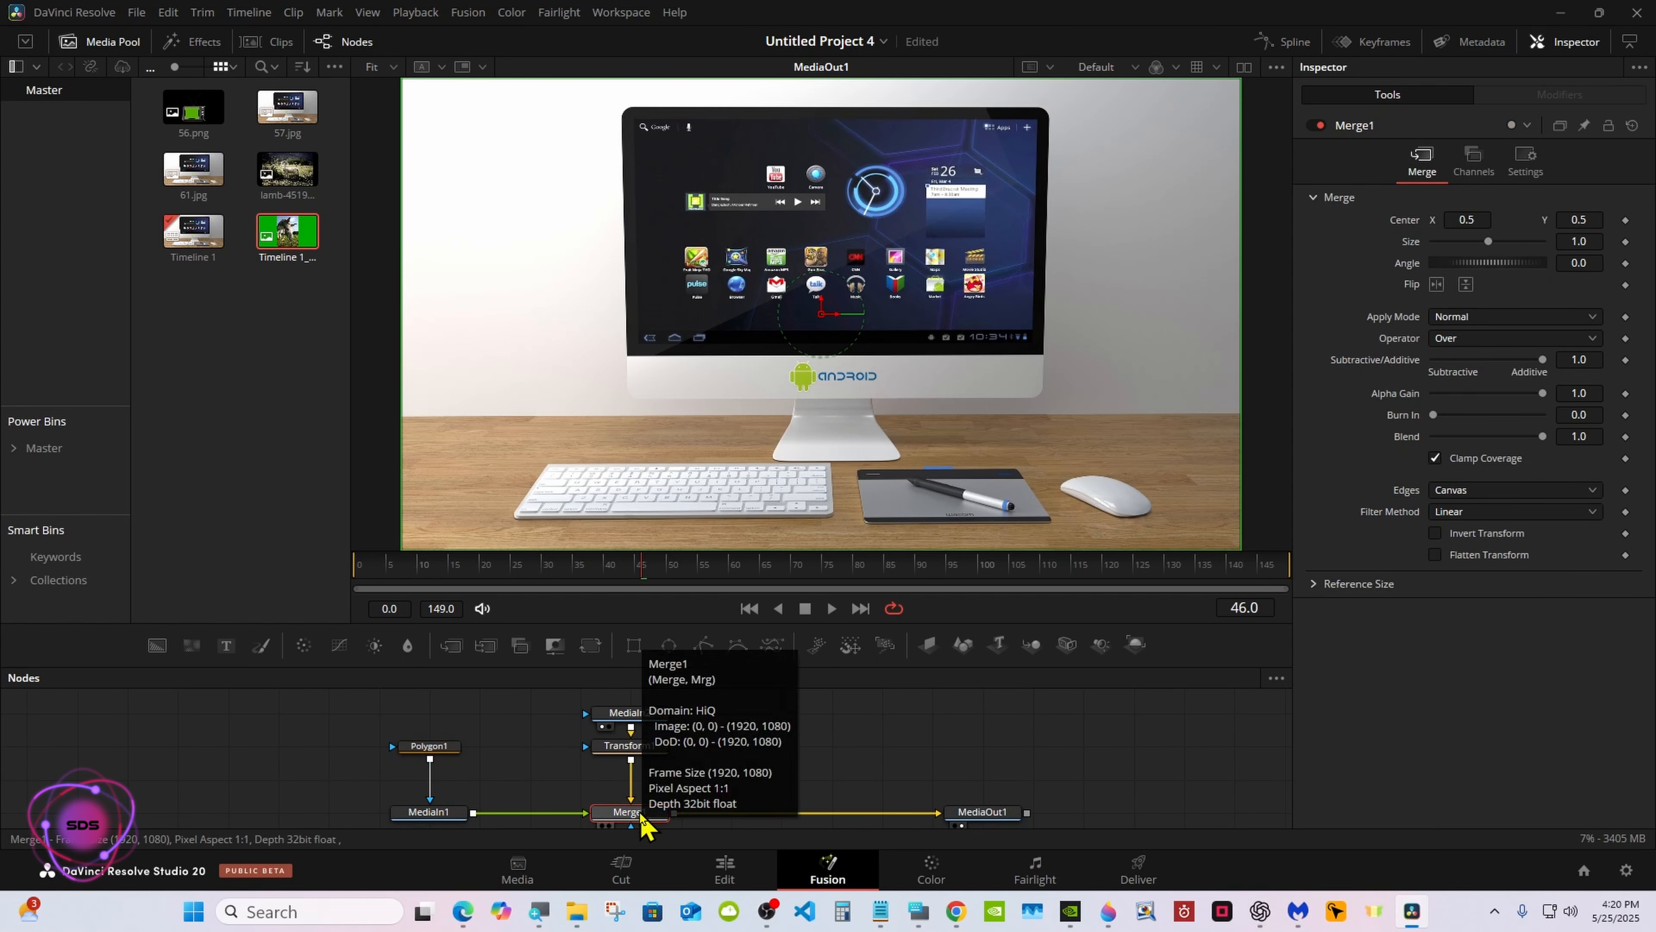
right_click(641, 817)
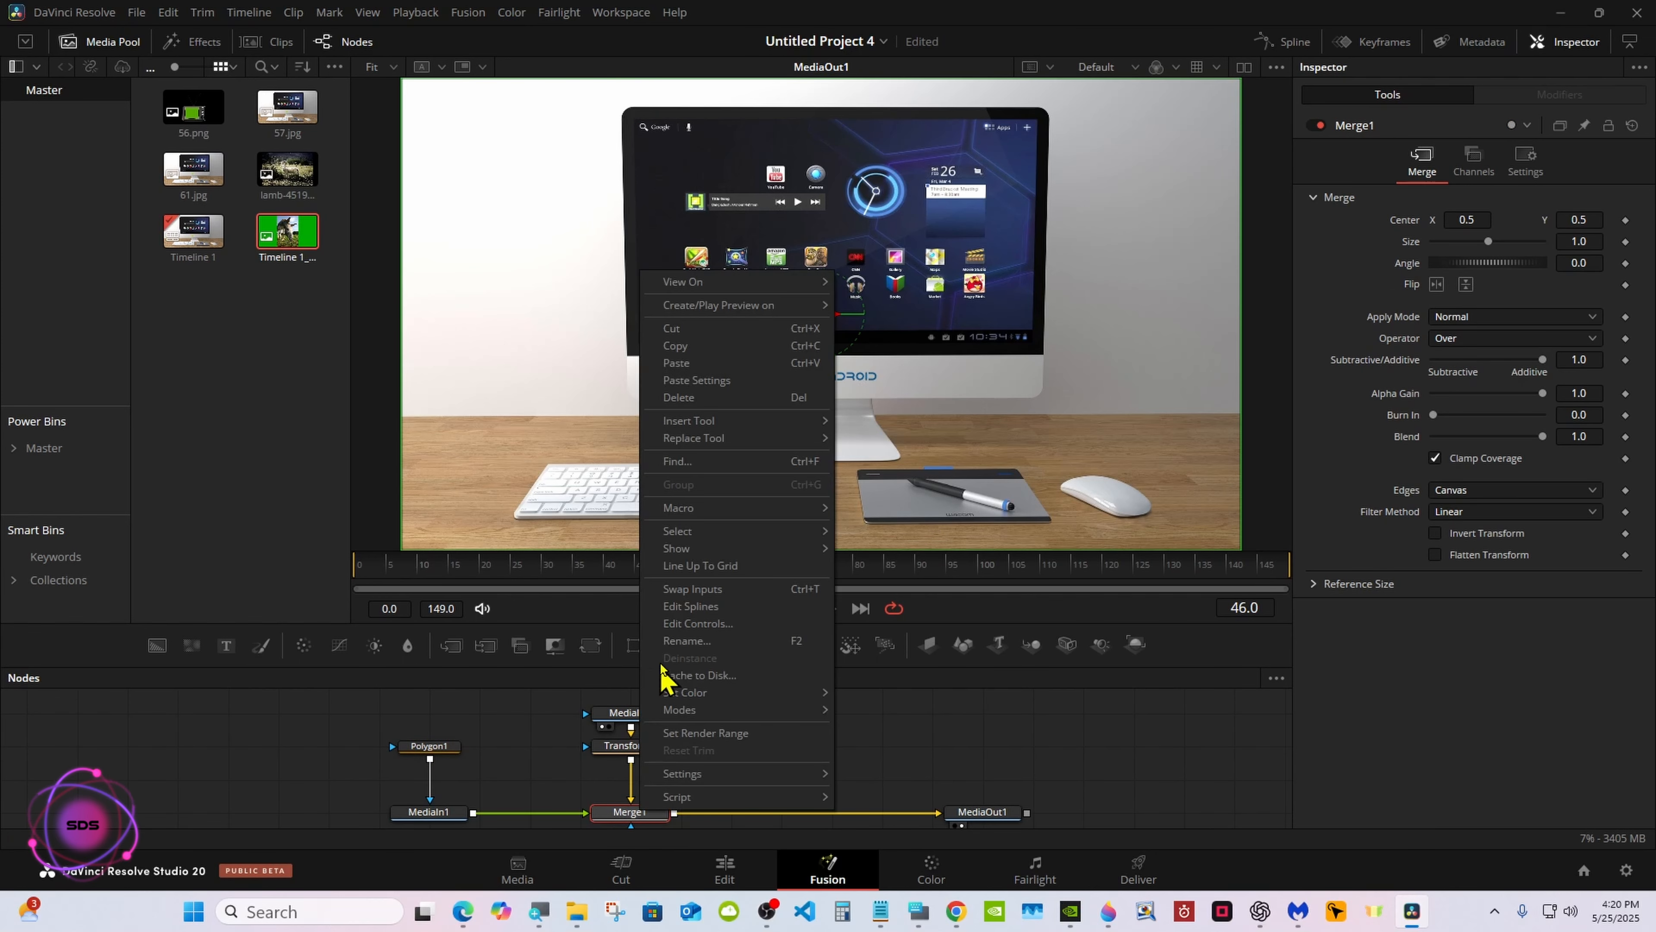
left_click(682, 589)
Continue the Polygon1 outline from the display's lower-right corner to the donkey's face and trace around its muzzle up to the left jaw.
left_click(425, 747)
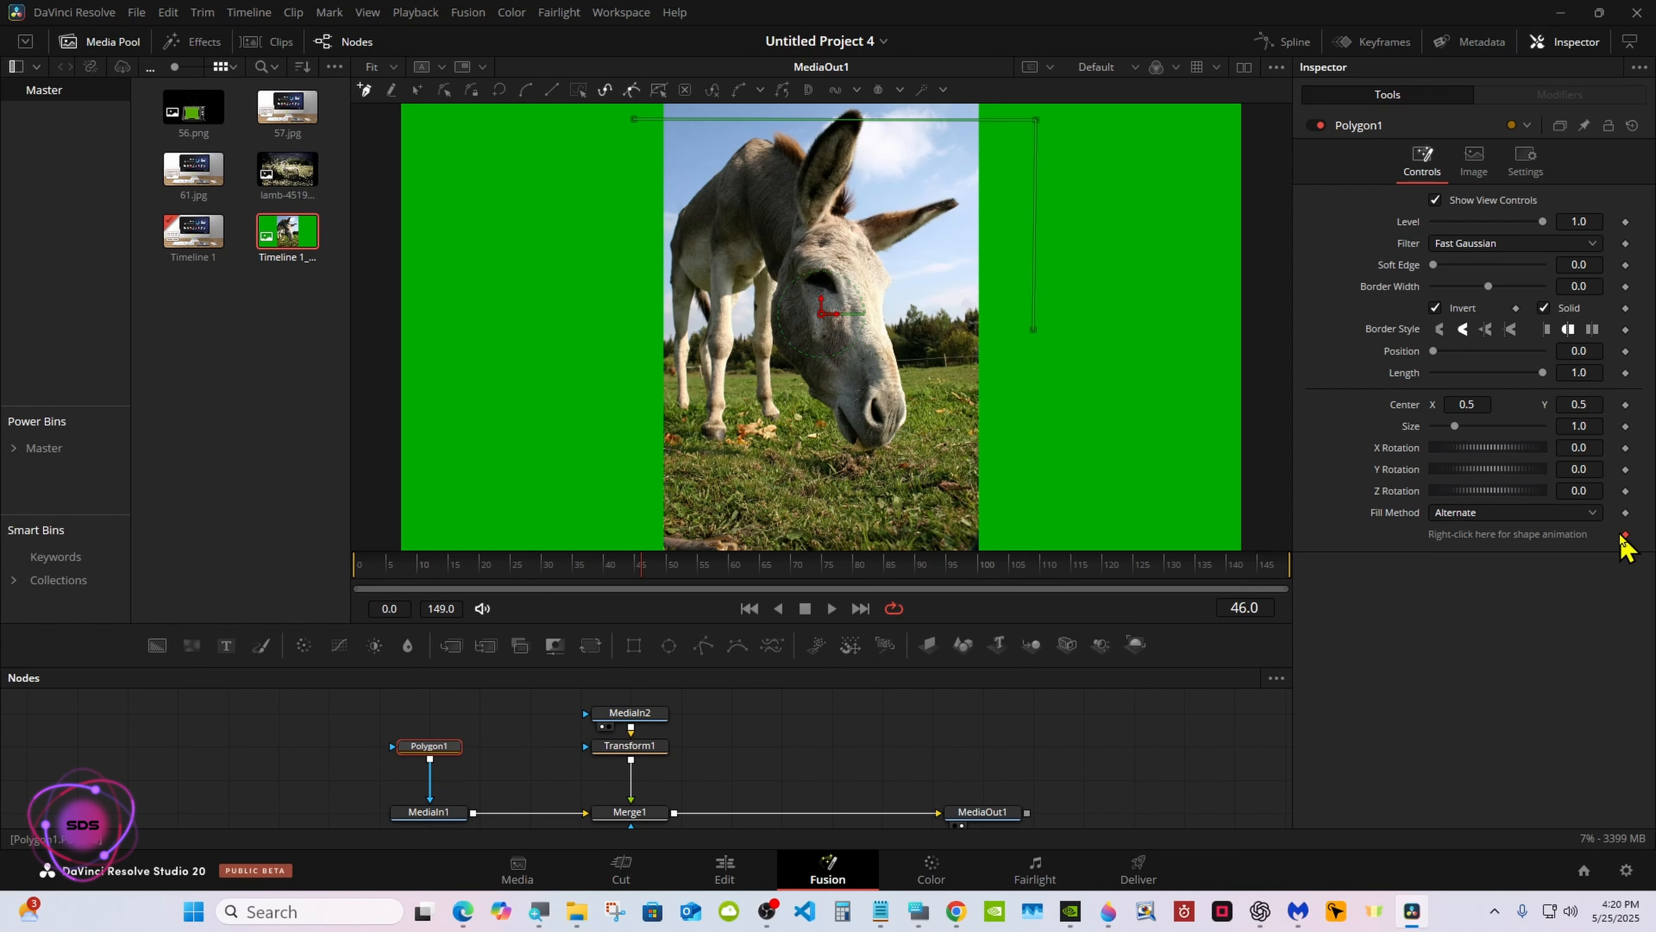
left_click(887, 331)
left_click(897, 359)
left_click(902, 389)
left_click(906, 415)
left_click(899, 432)
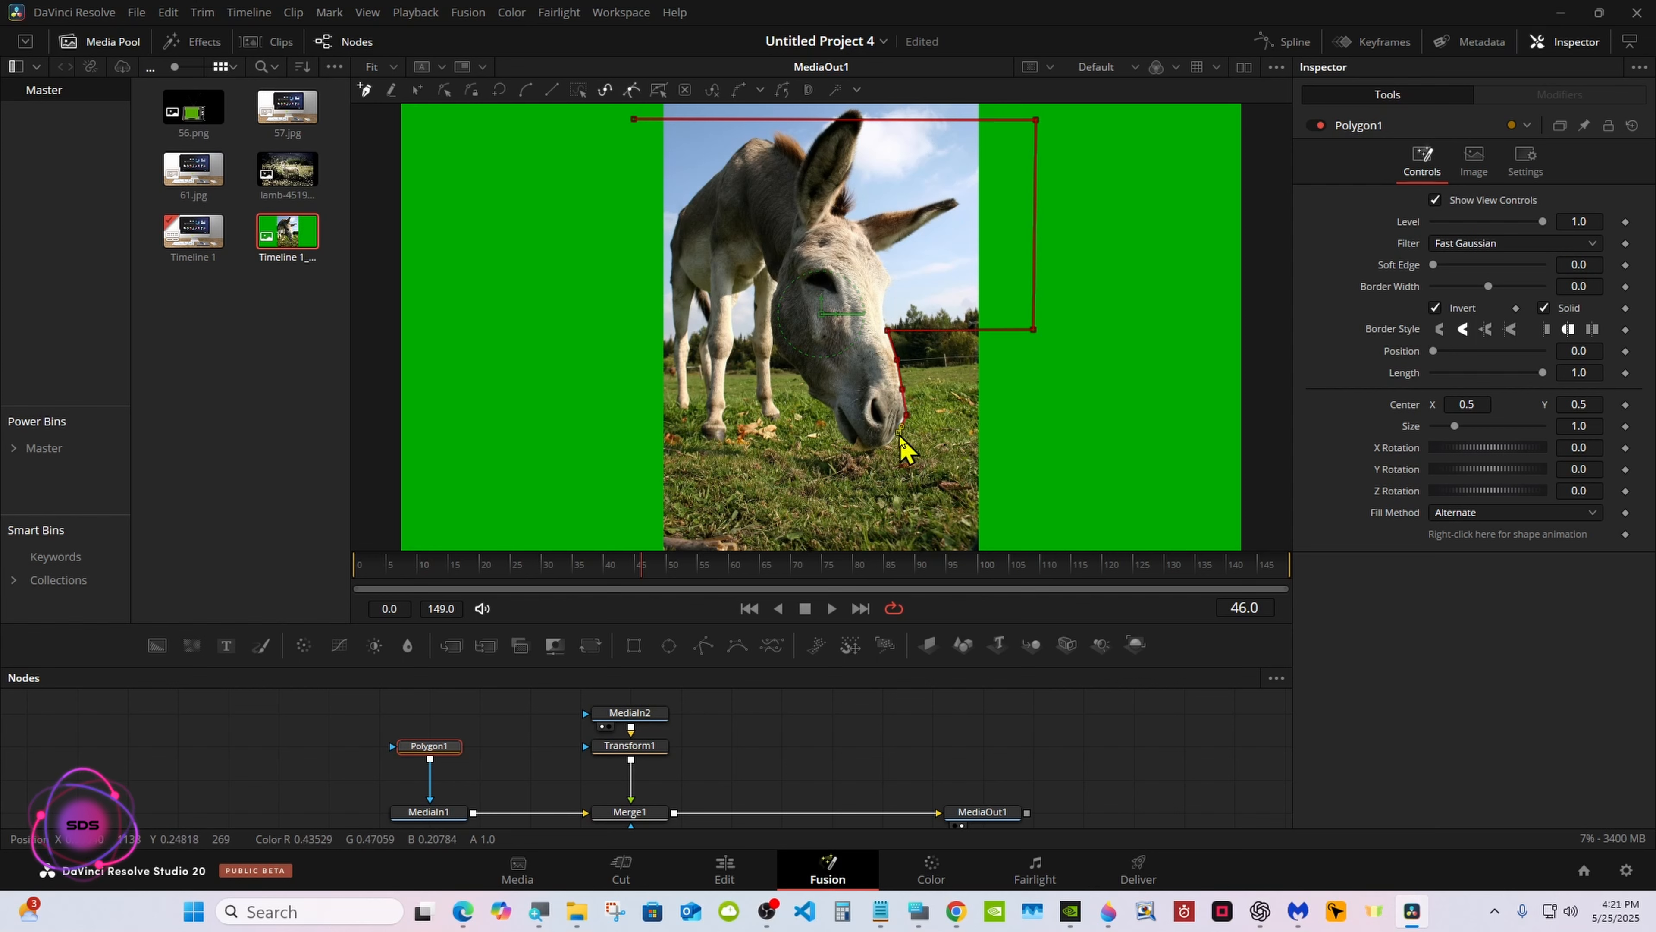
left_click(881, 446)
left_click(843, 437)
left_click(834, 426)
left_click(834, 411)
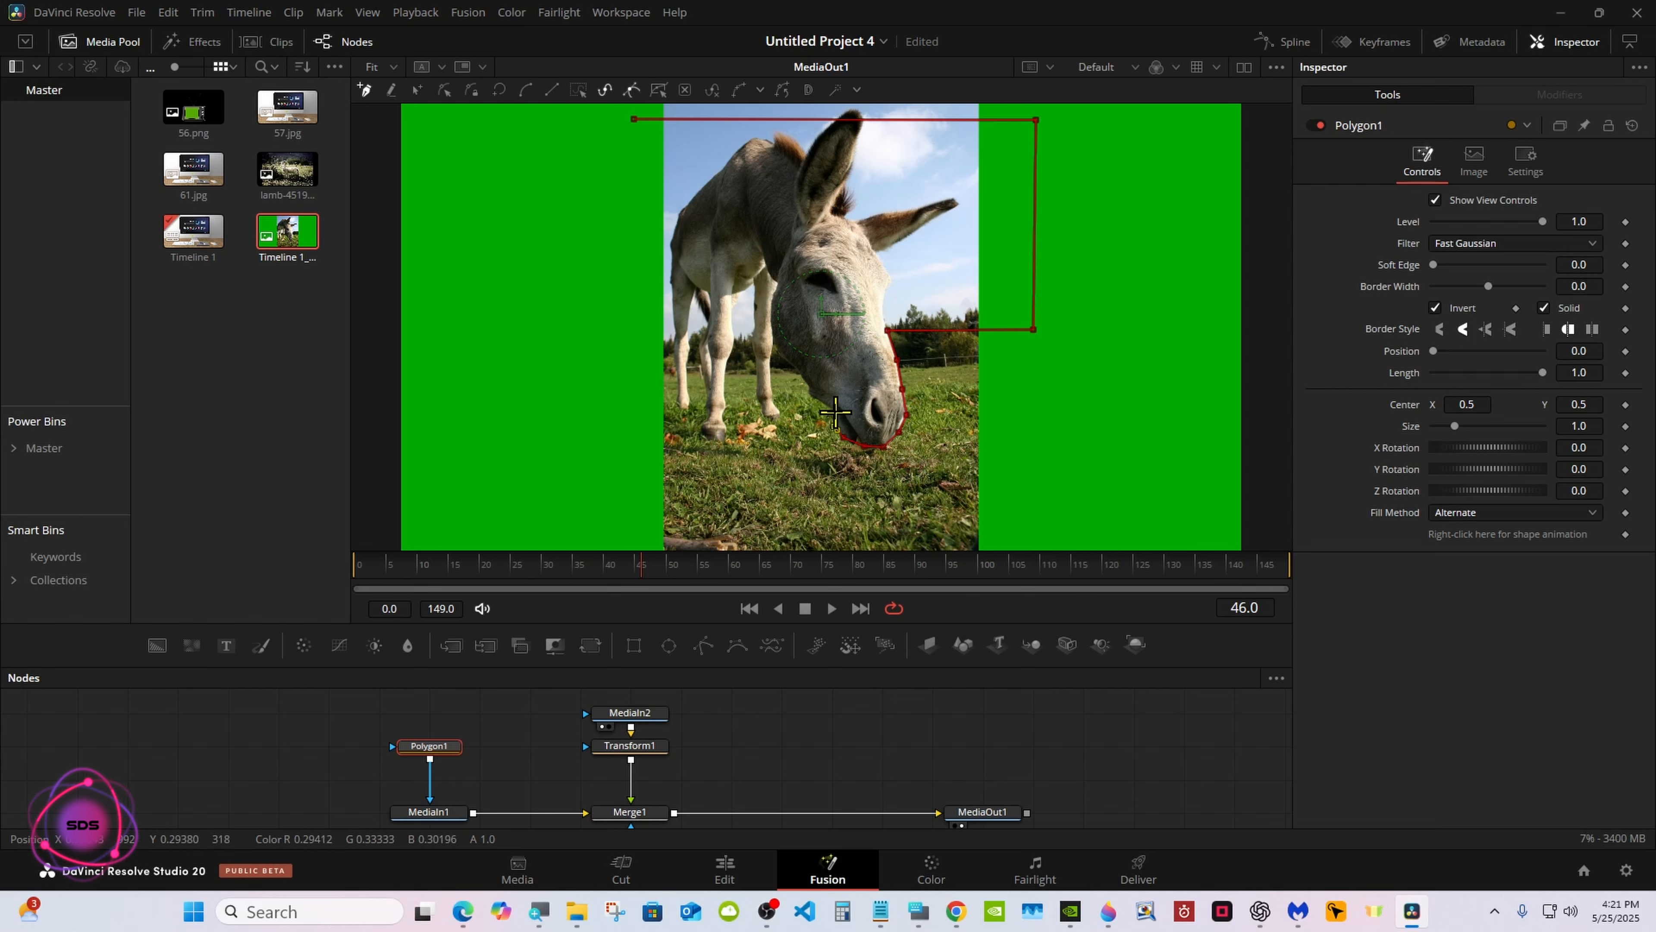
left_click(810, 387)
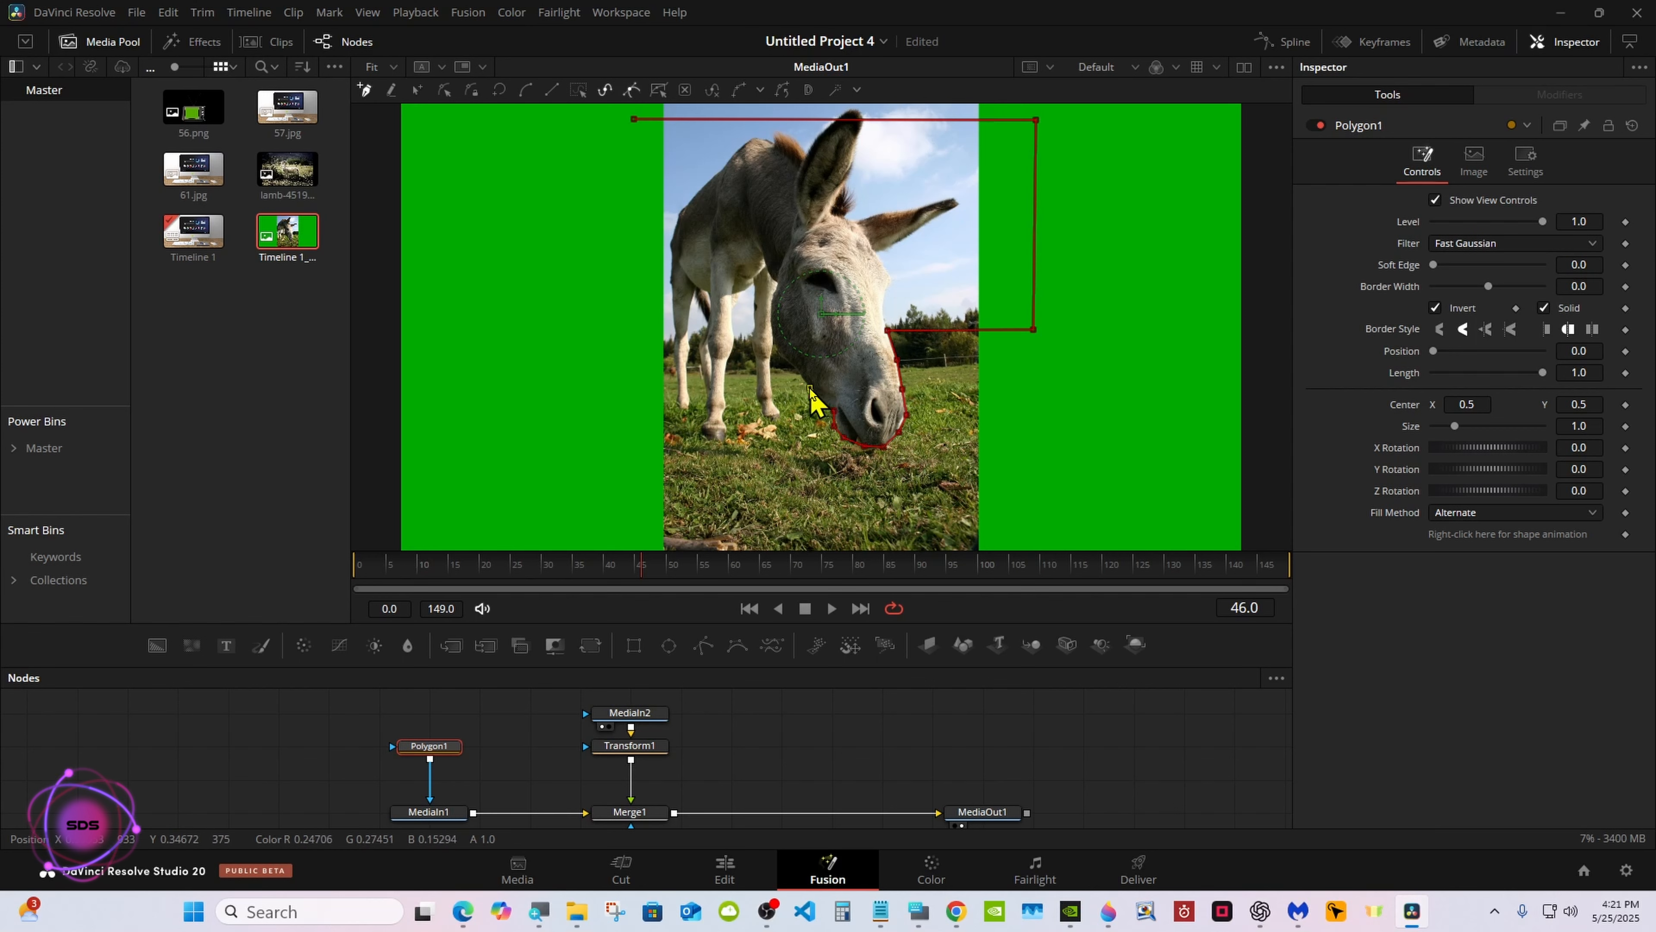
left_click(772, 330)
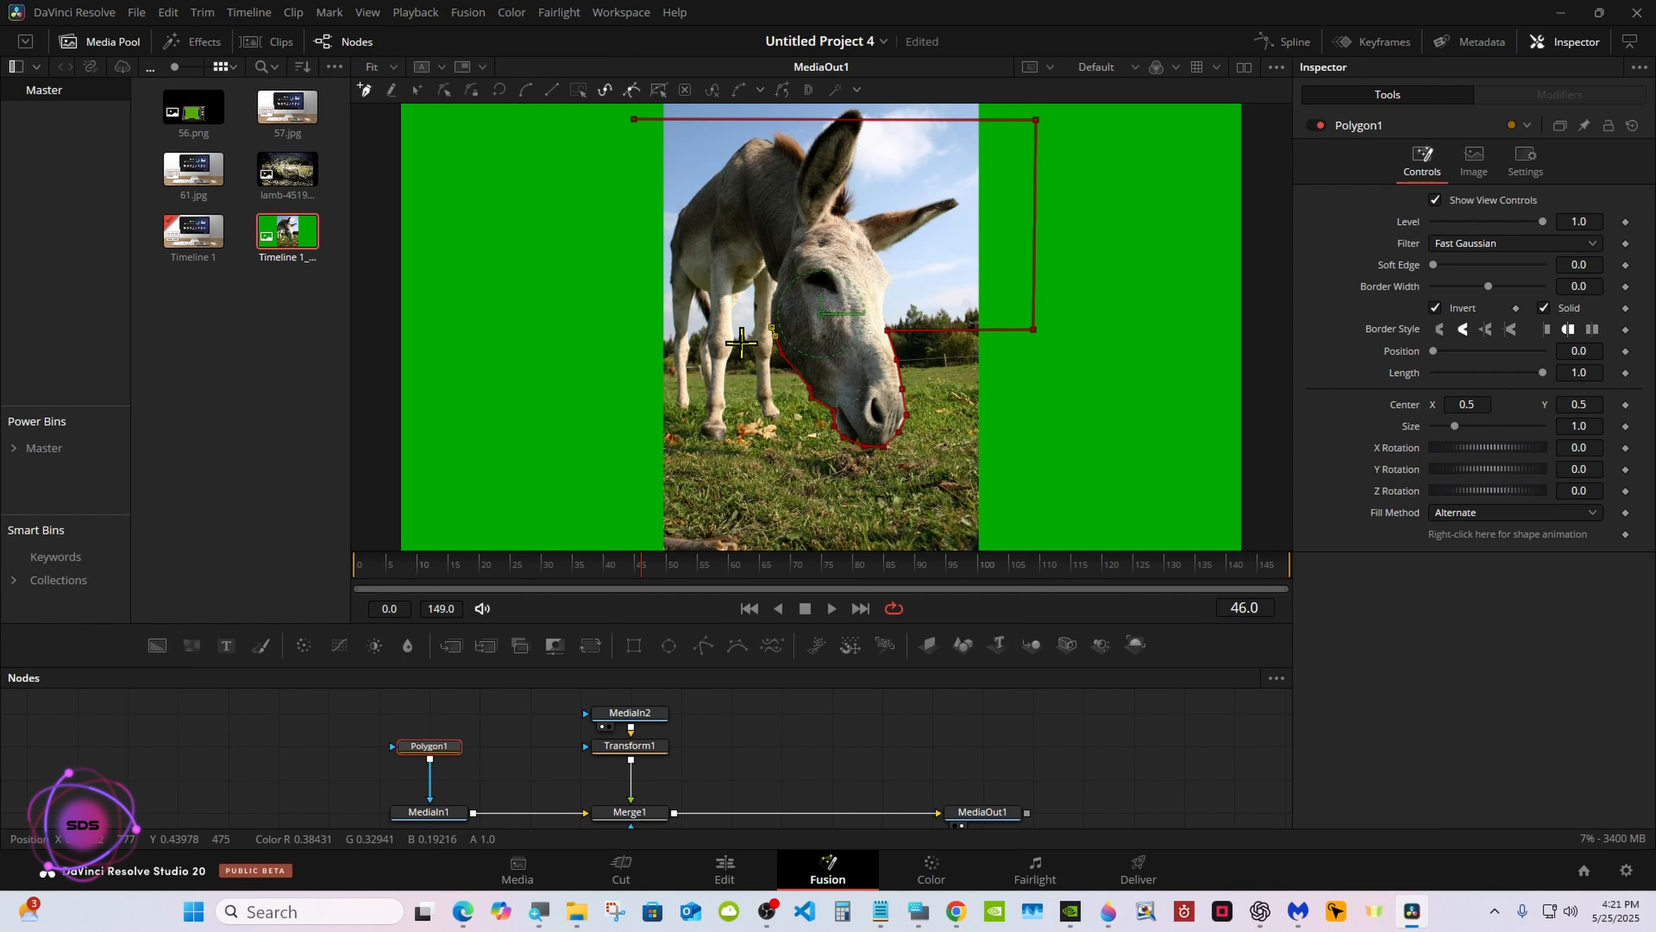
Swap Merge1's inputs back to put the monitor image in front, and reselect Polygon1 to resume its outline.
right_click(636, 813)
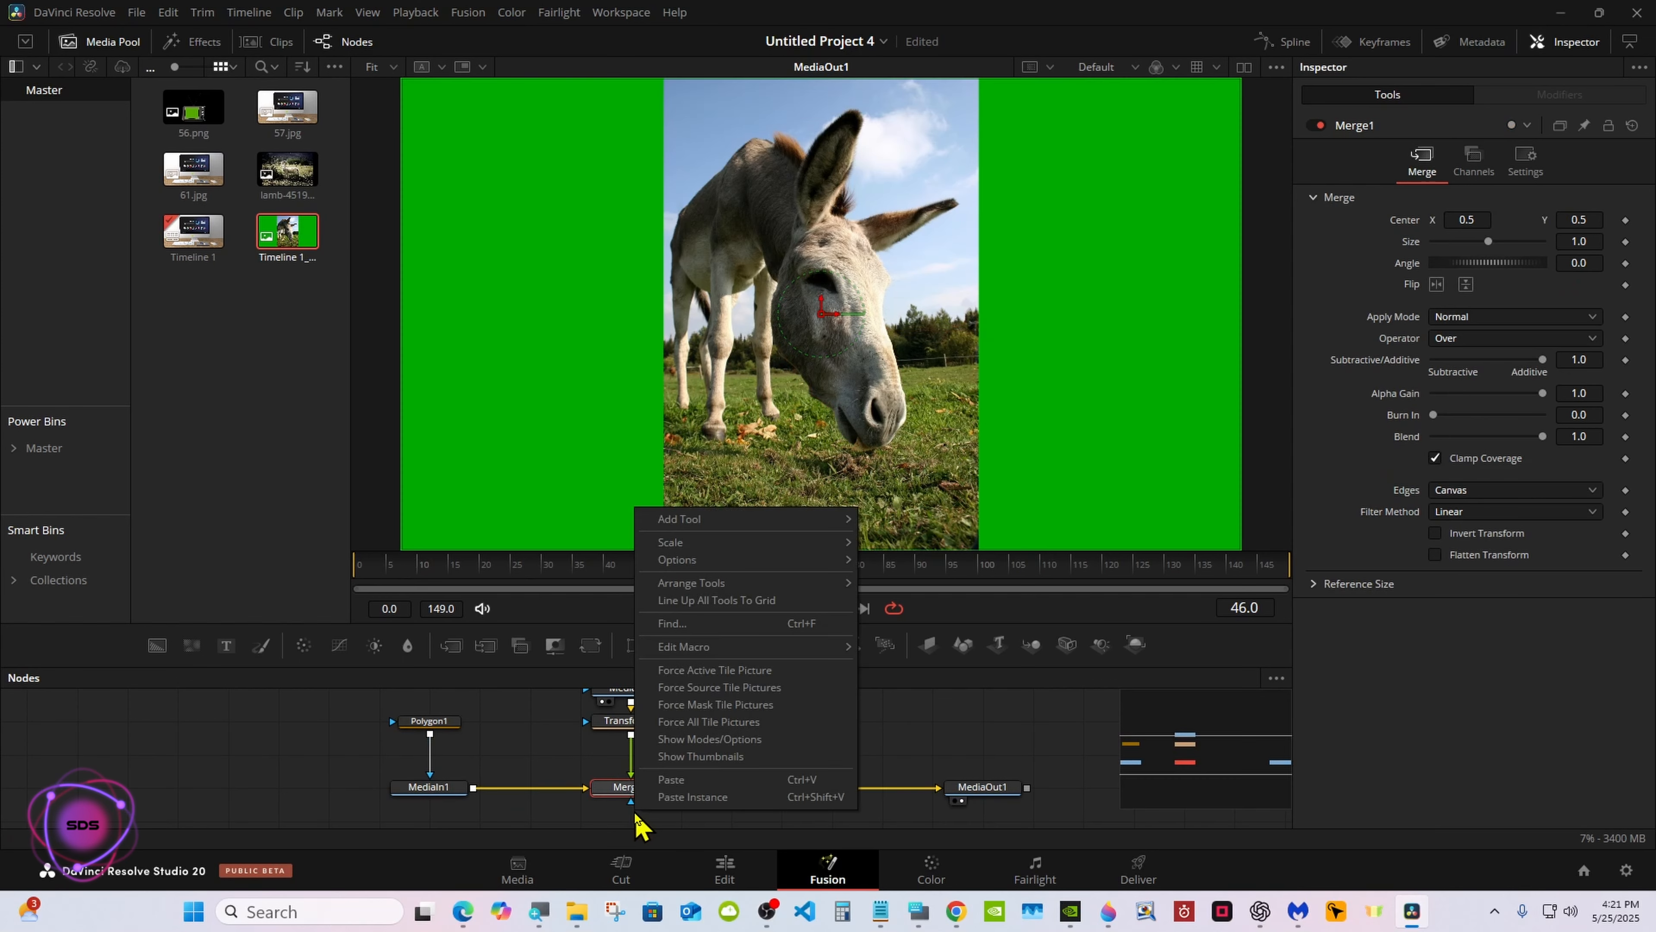
right_click(627, 788)
left_click(666, 571)
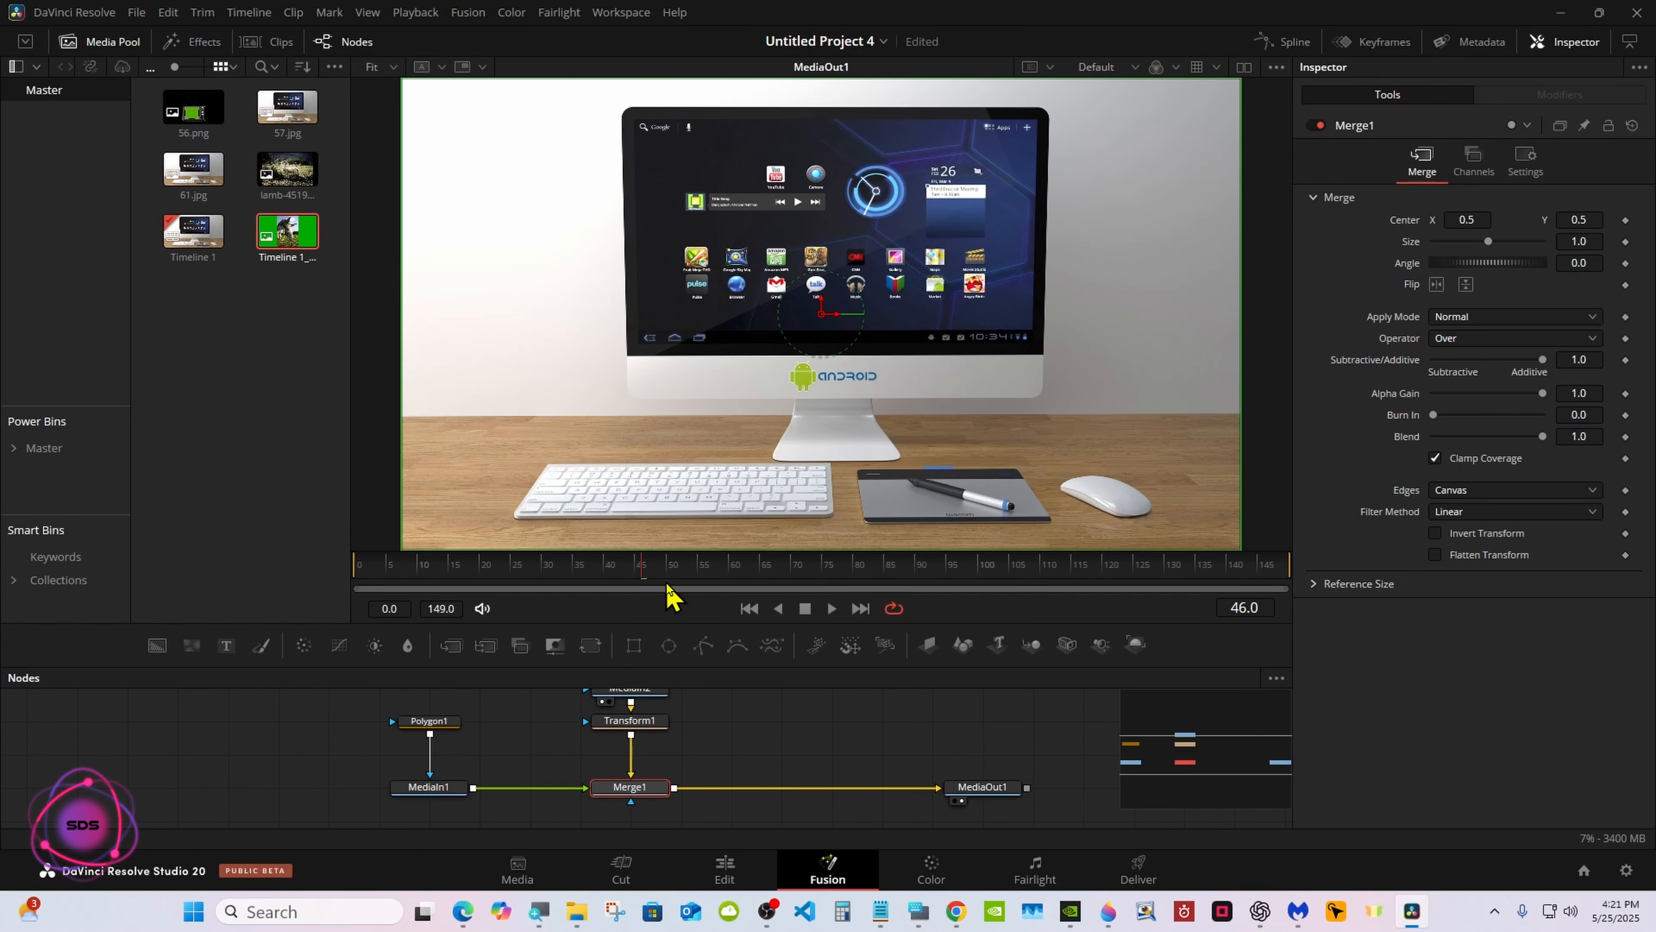
left_click(437, 723)
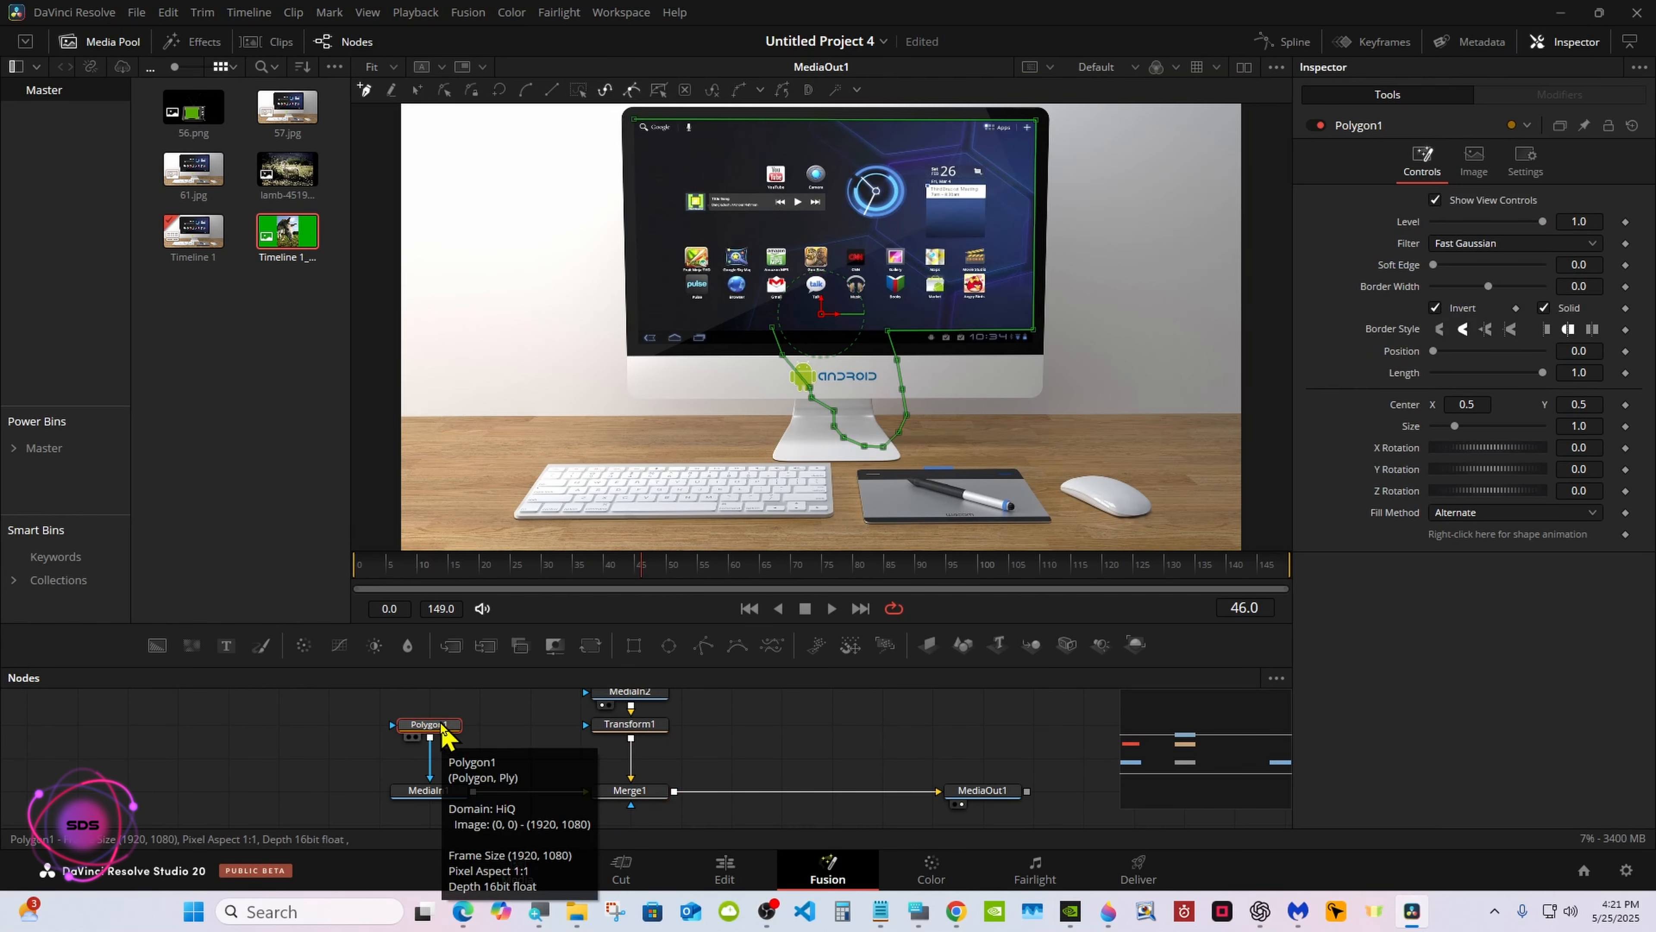
Extend the Polygon1 outline from the donkey's left jaw to the display's lower-left corner and close it at the top-left corner.
left_click(772, 327)
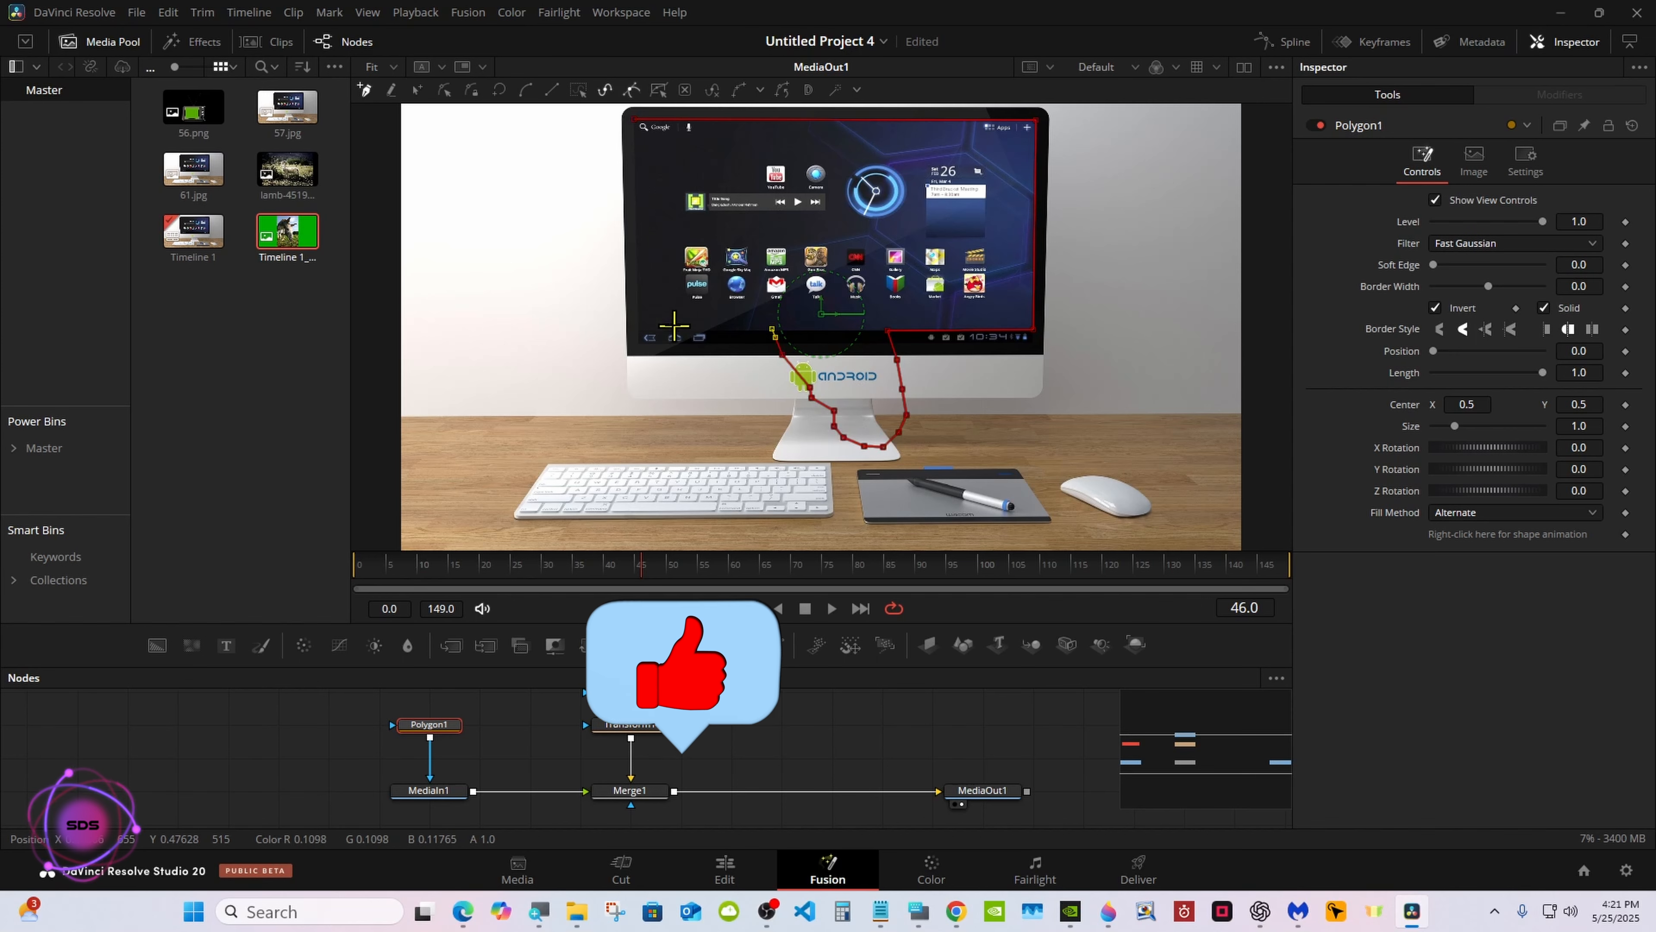
left_click(638, 327)
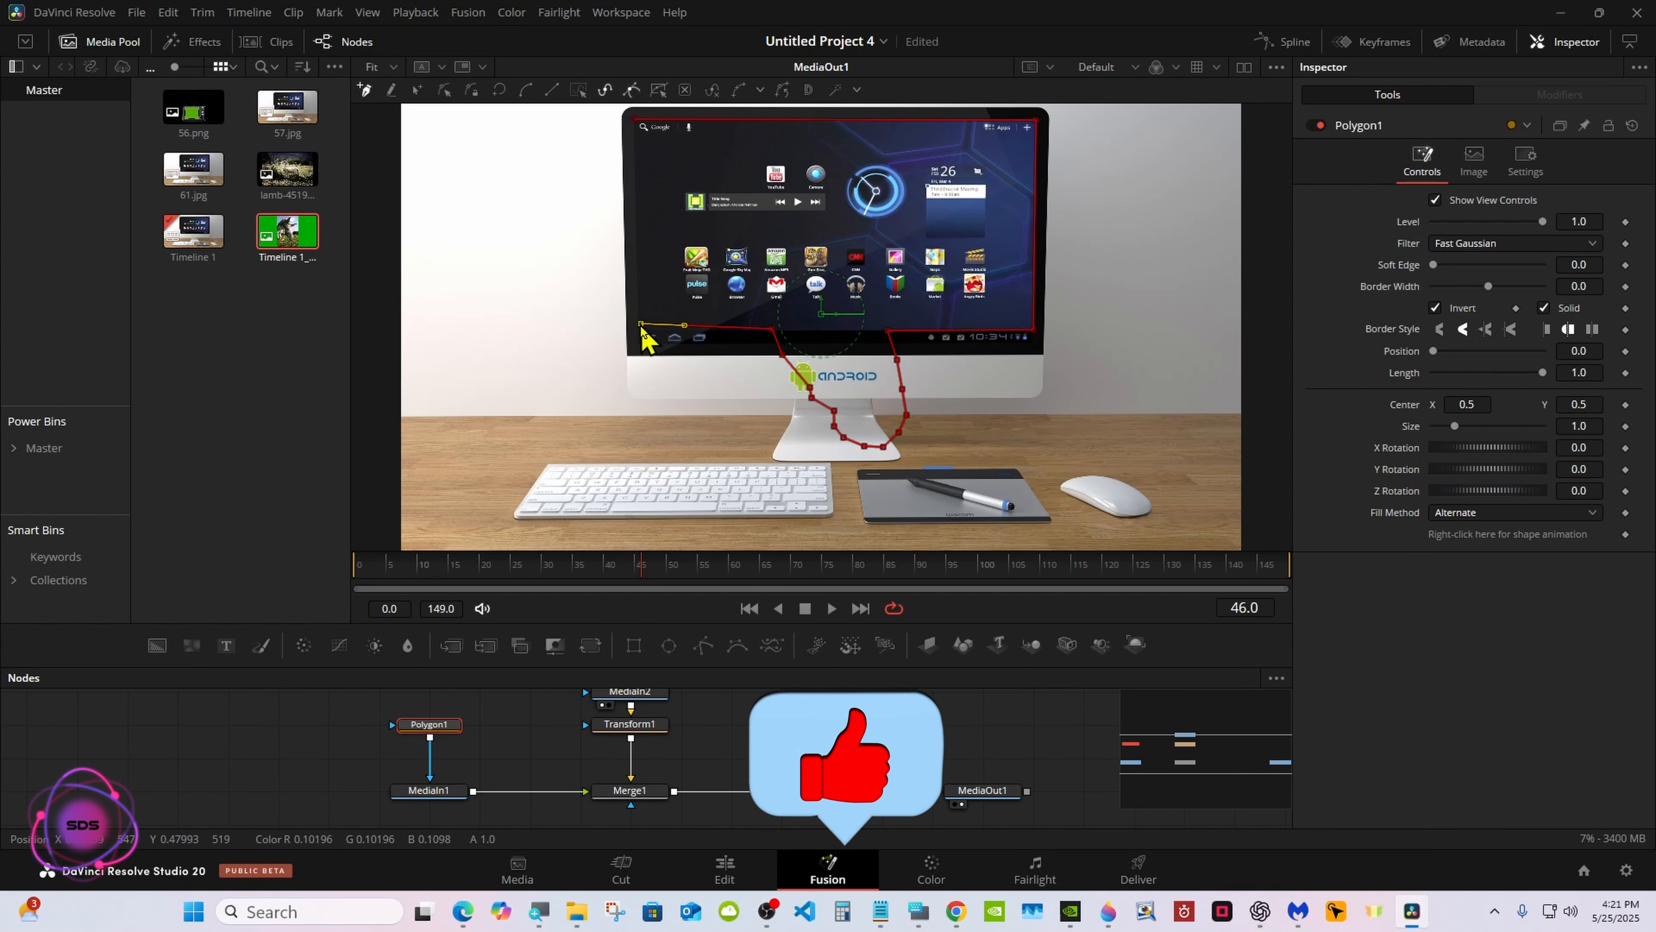
left_click(772, 330)
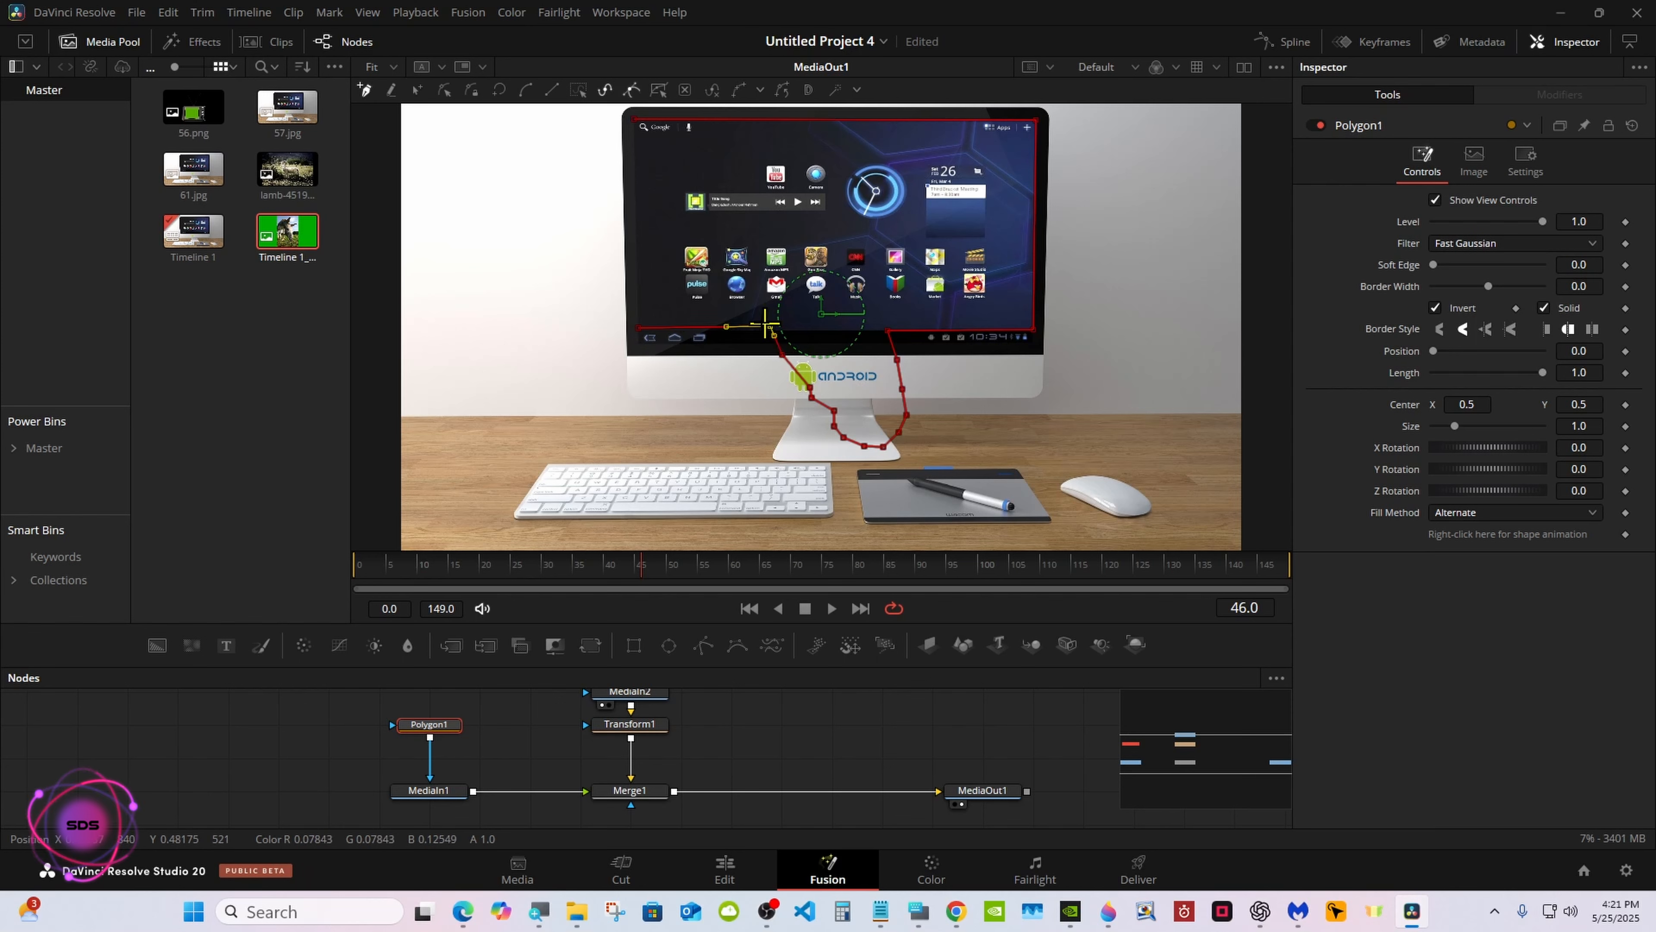
left_click(640, 328)
left_click(634, 120)
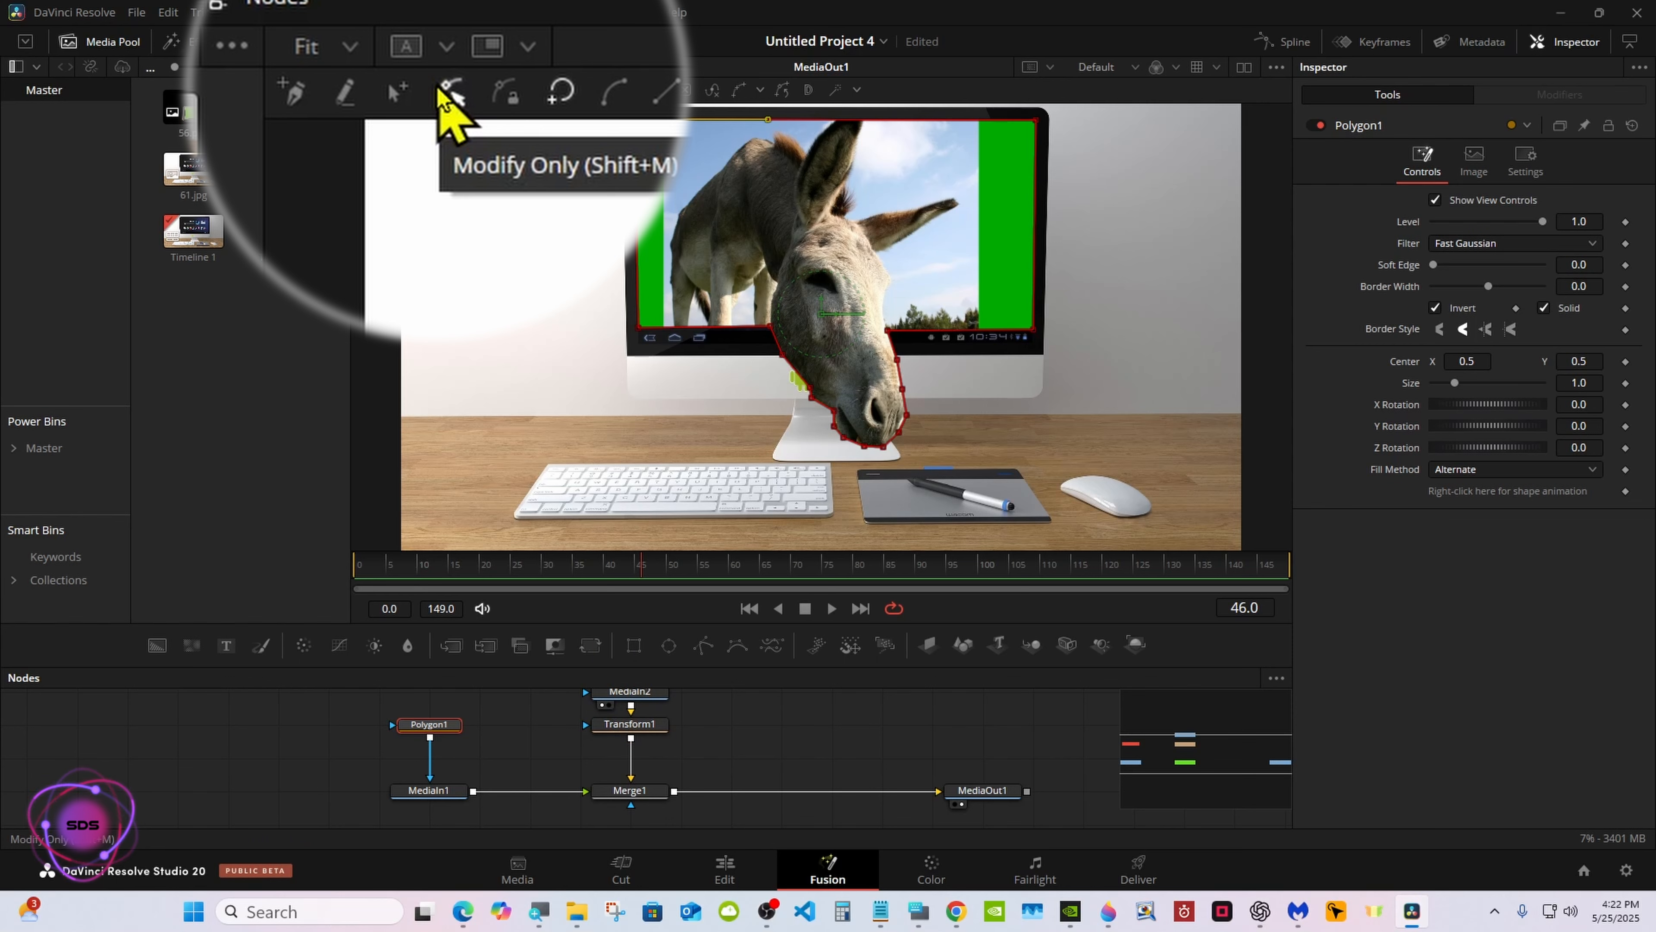
Enlarge the donkey image with Transform1 to size 1.315 and shift its Center X to 0.511.
left_click(618, 725)
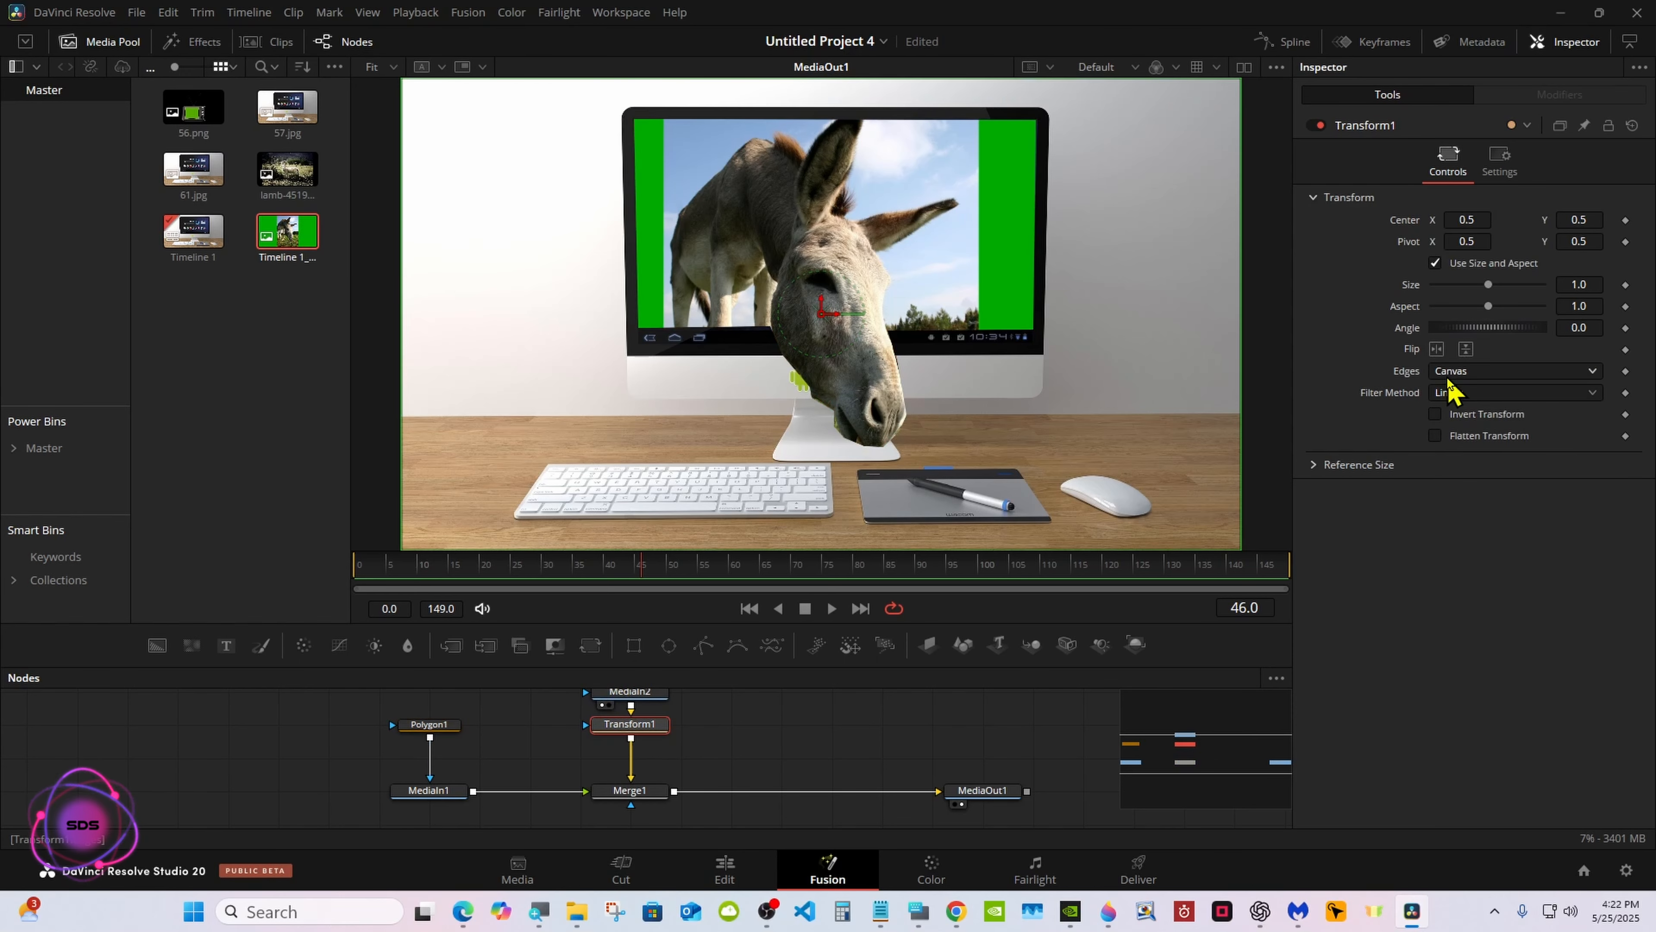
left_click_drag(1488, 286, 1537, 279)
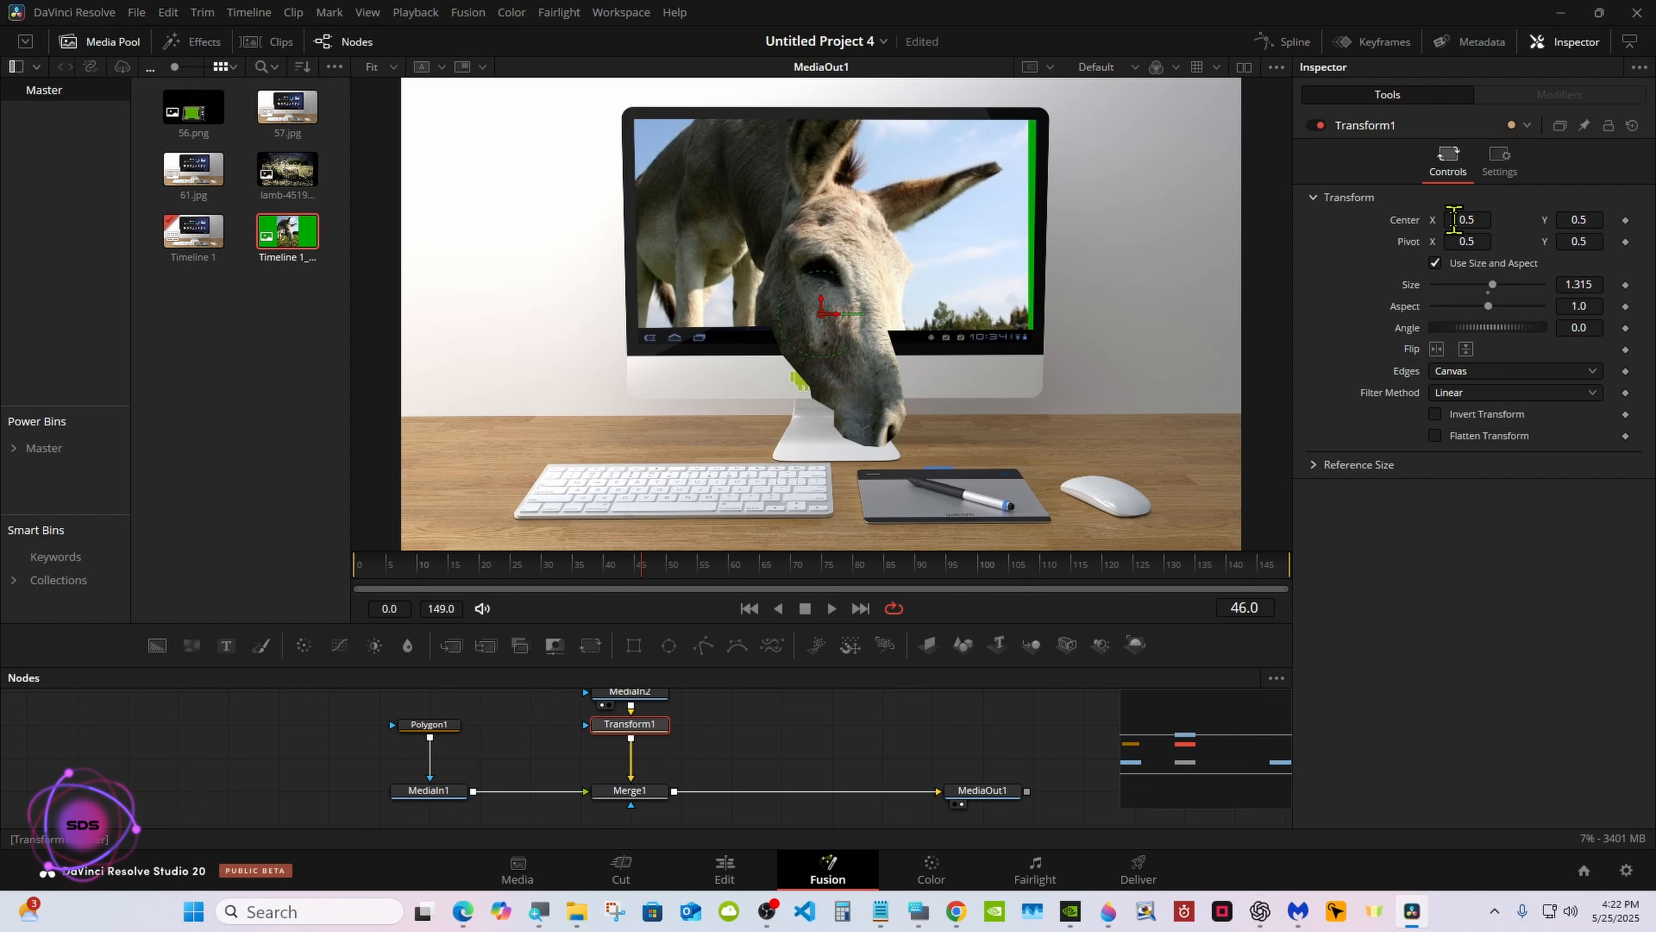
left_click_drag(1449, 218, 1460, 217)
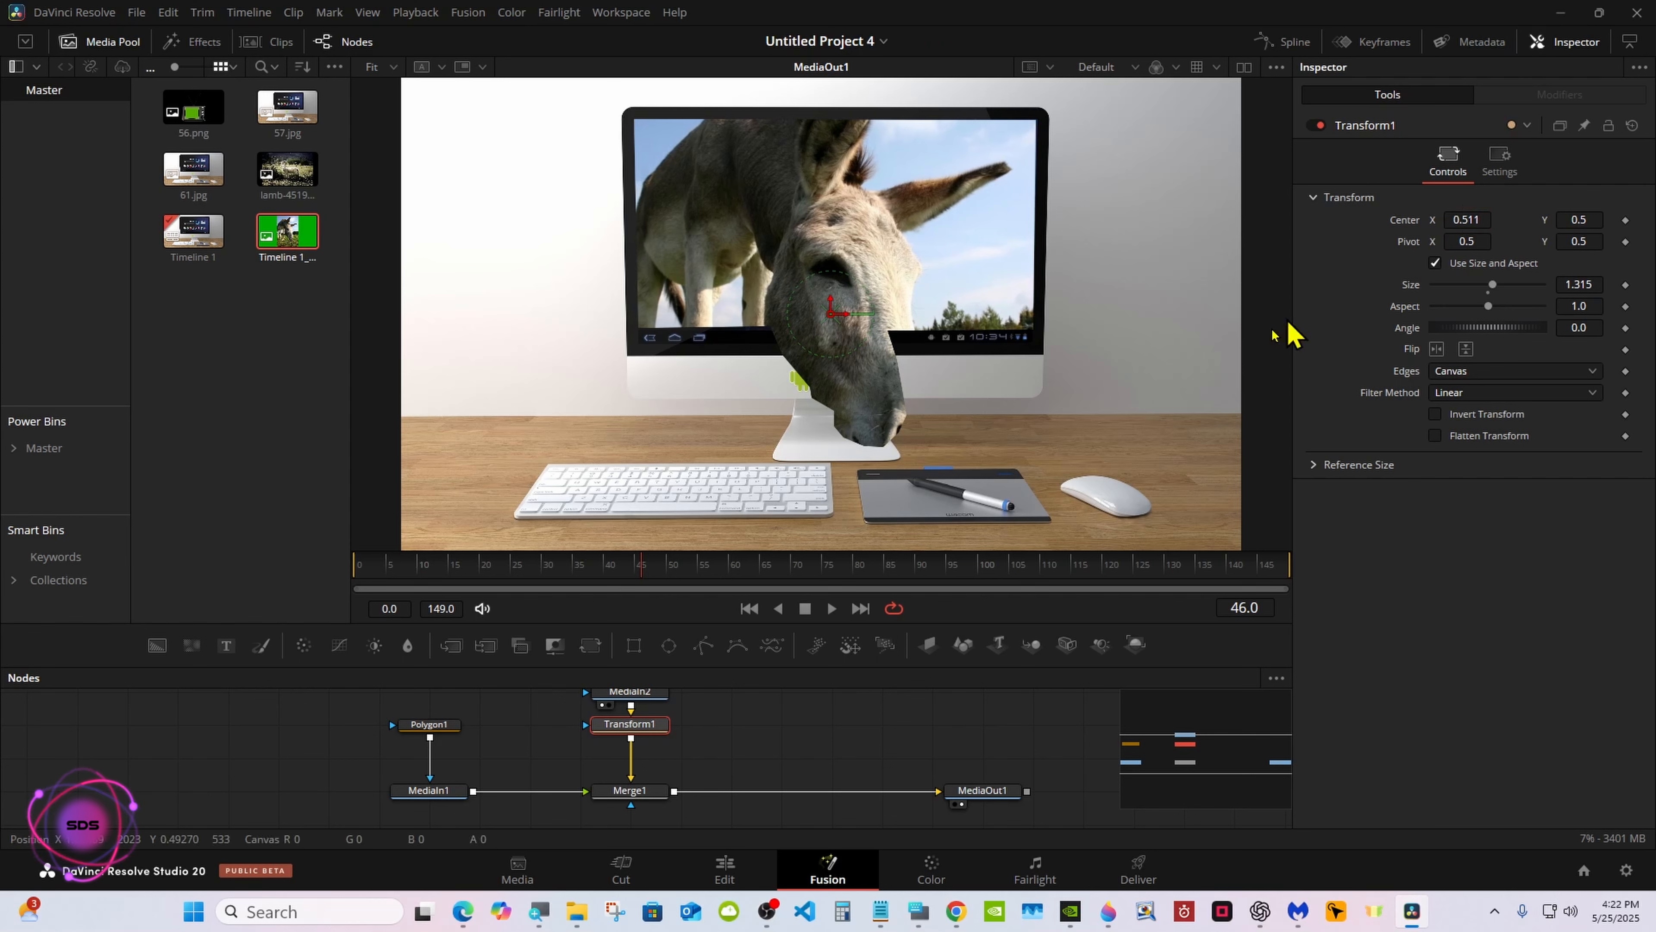
Move Polygon1's points on the right side of the donkey's face outward to the edge of the enlarged face.
left_click(423, 730)
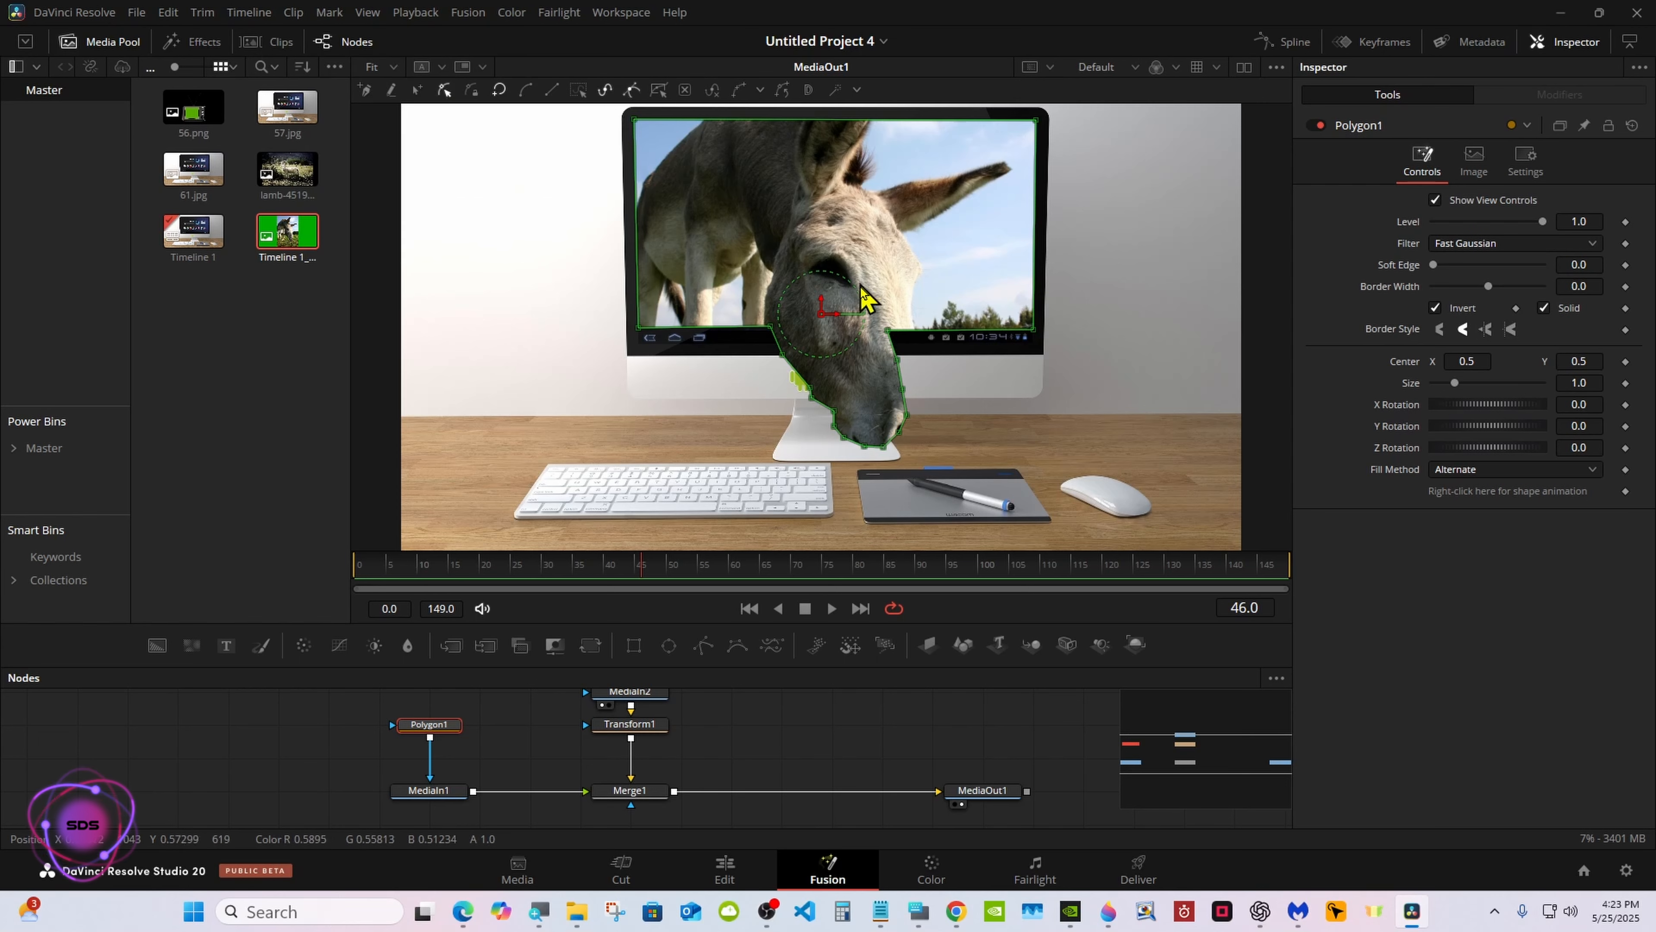
left_click_drag(949, 430, 880, 328)
left_click_drag(889, 332, 921, 331)
left_click(959, 395)
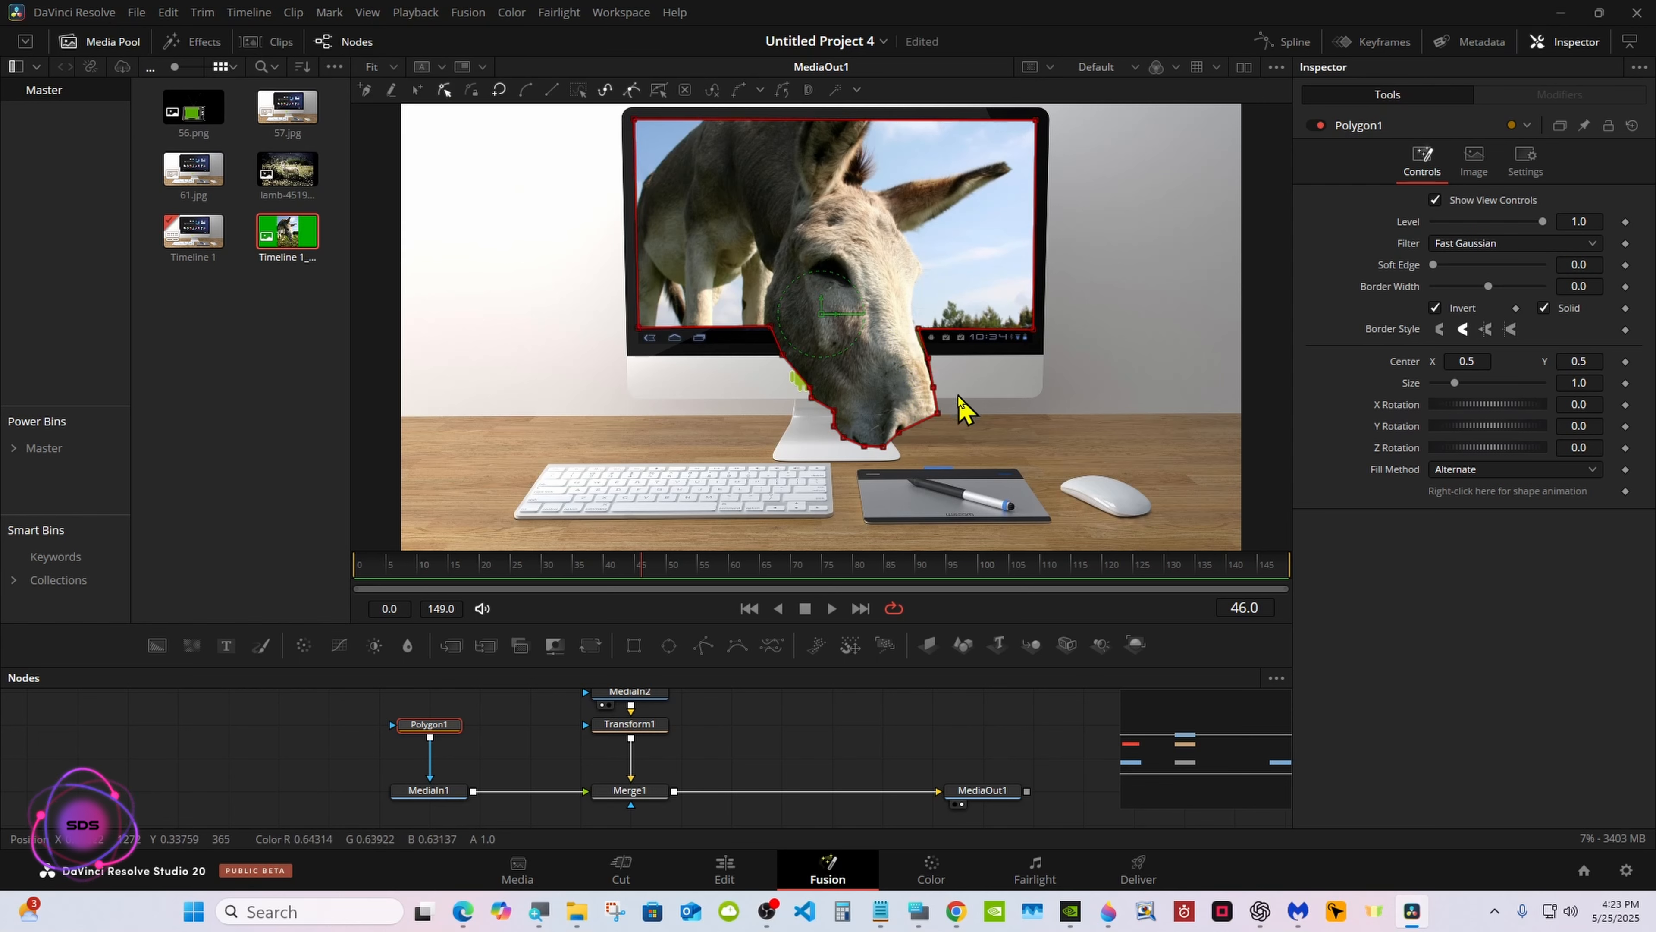
Reposition Polygon1's muzzle points outward and down so the outline encloses the donkey's nose and chin.
left_click_drag(960, 427, 867, 403)
left_click_drag(899, 432, 917, 447)
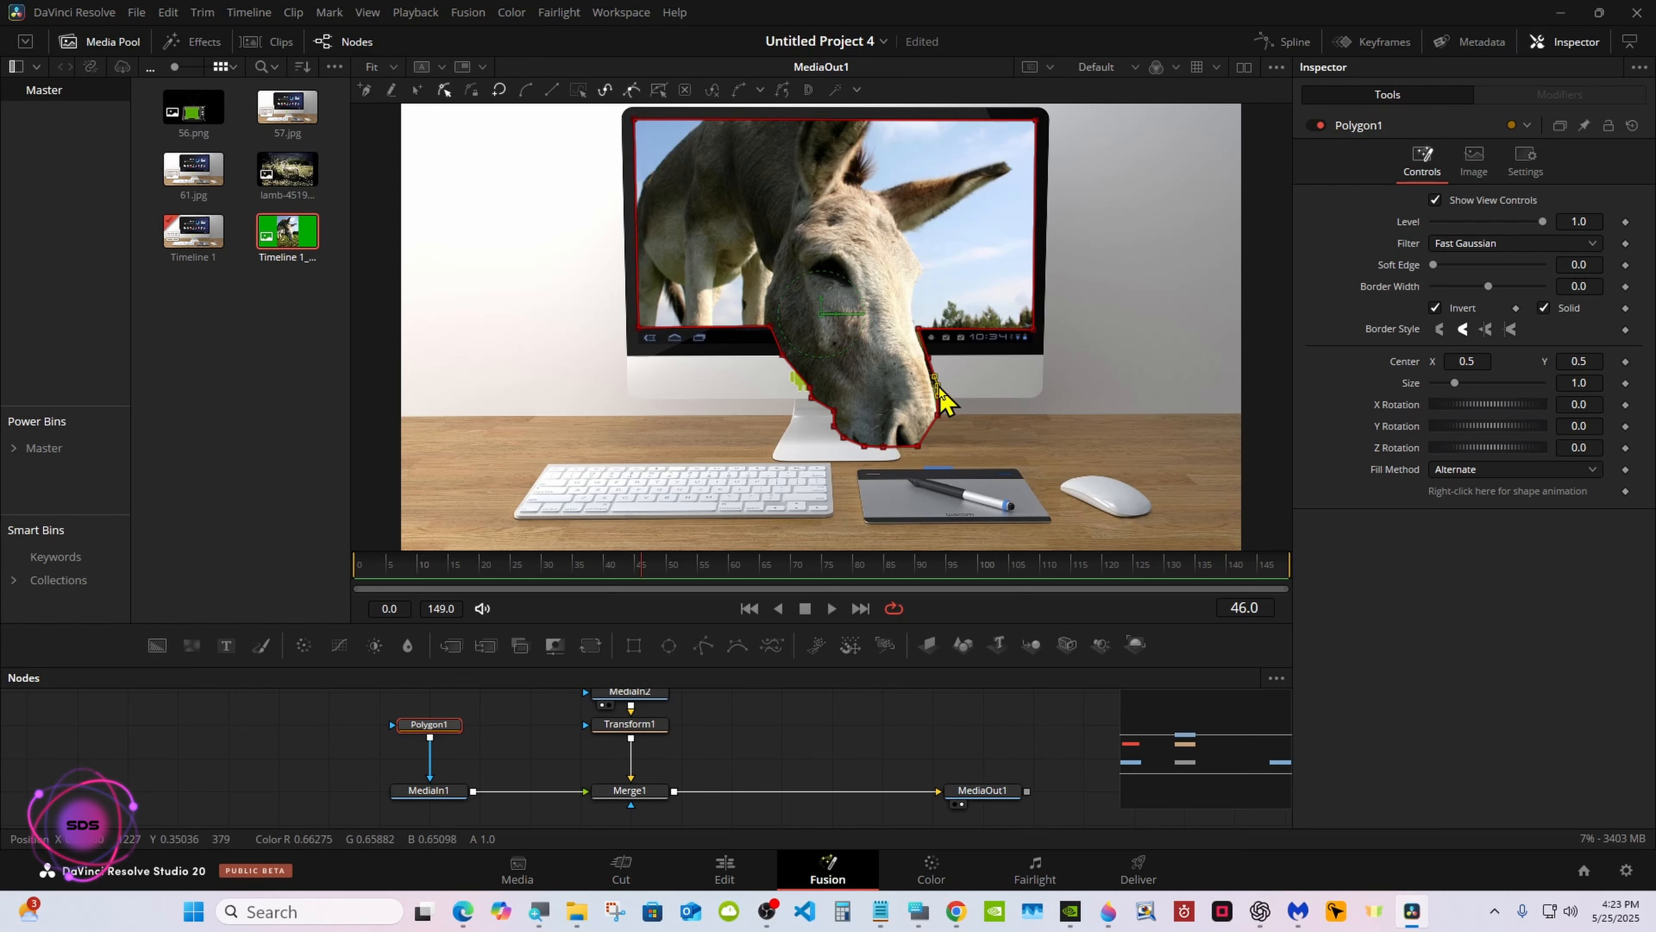
left_click(926, 356)
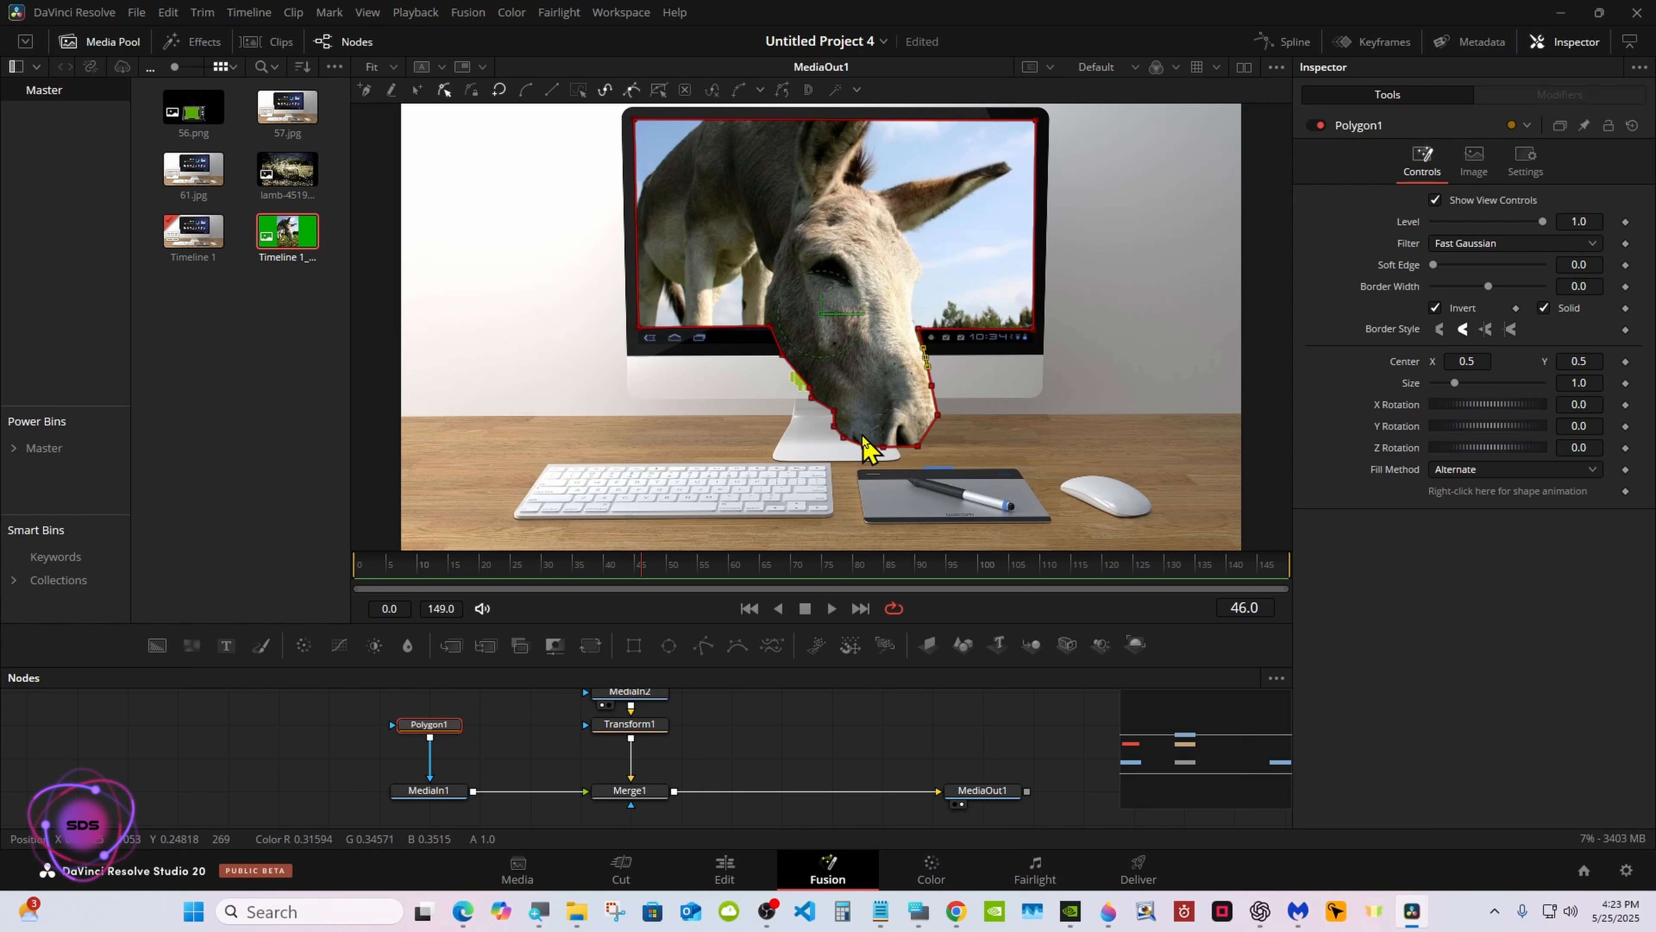
left_click_drag(864, 437, 868, 485)
left_click(989, 449)
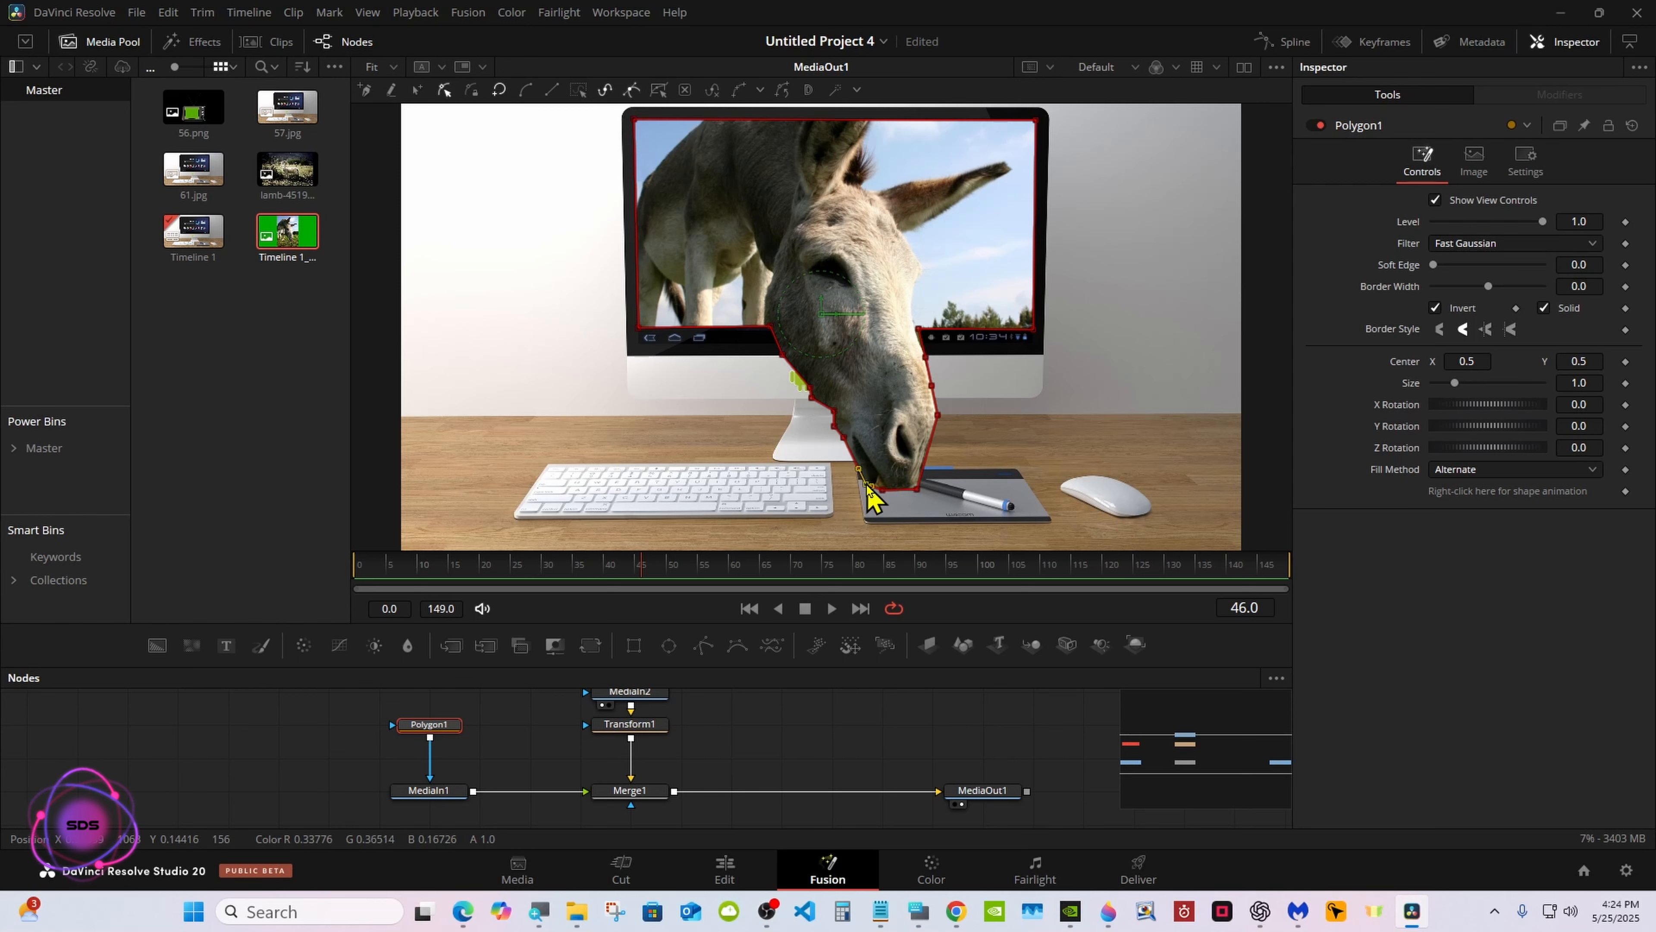
Nudge Polygon1's left jaw points together, mainly leftward, using the on-screen keyboard, and adjust the point at the display's bottom edge.
left_click(770, 332)
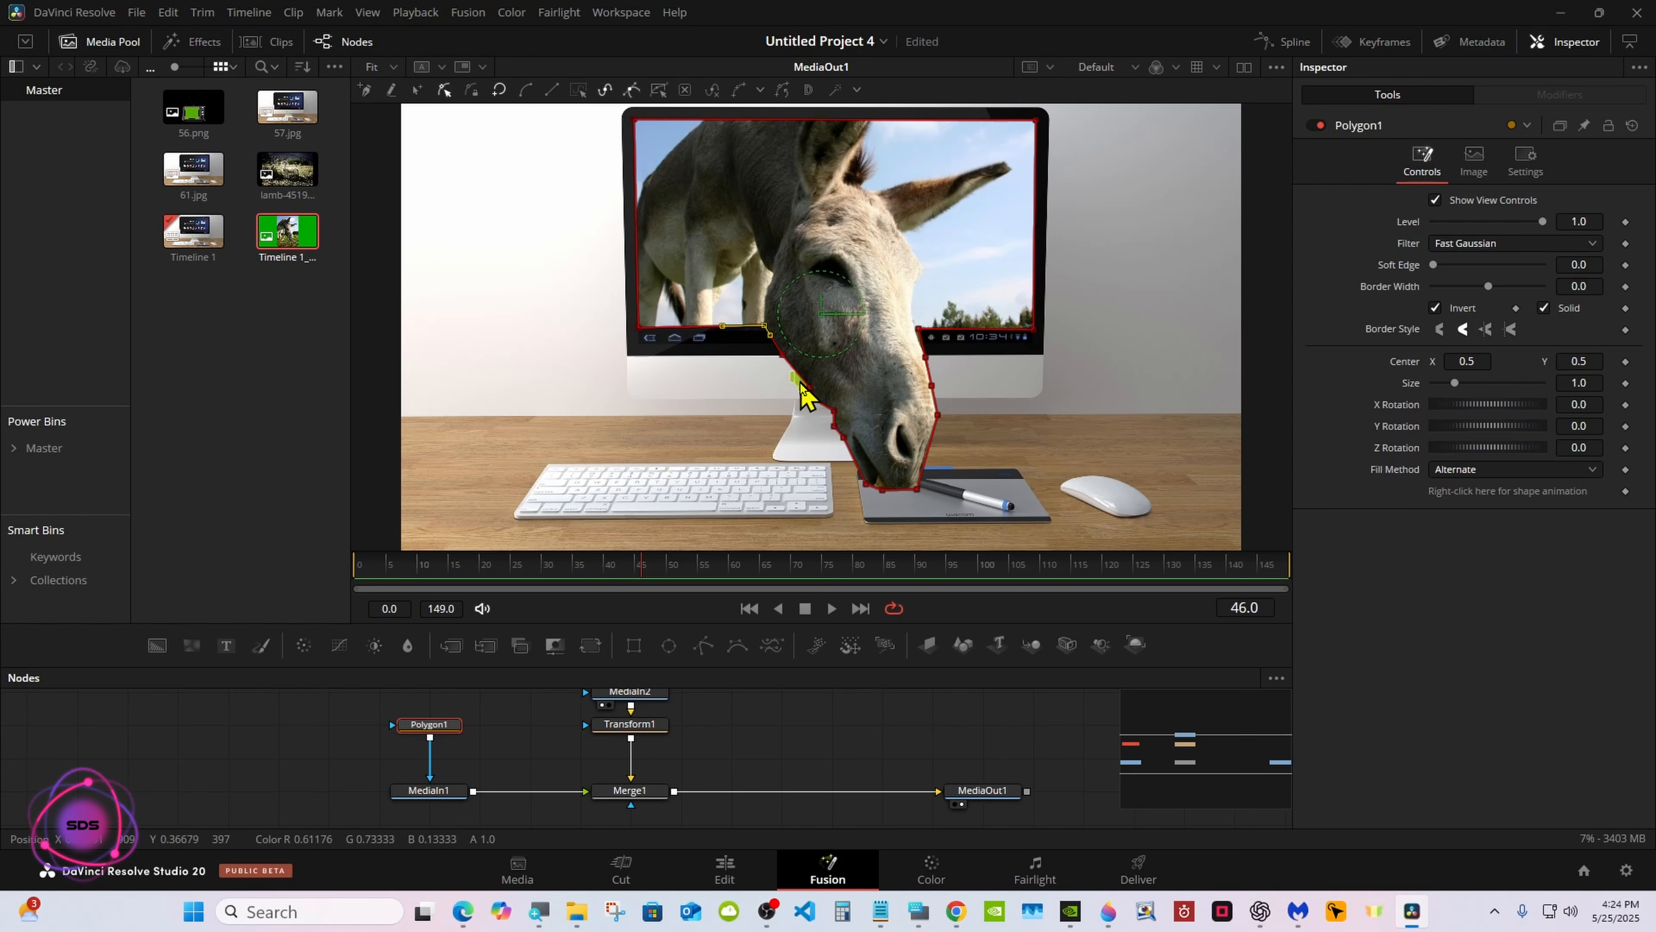
left_click_drag(751, 353, 854, 463)
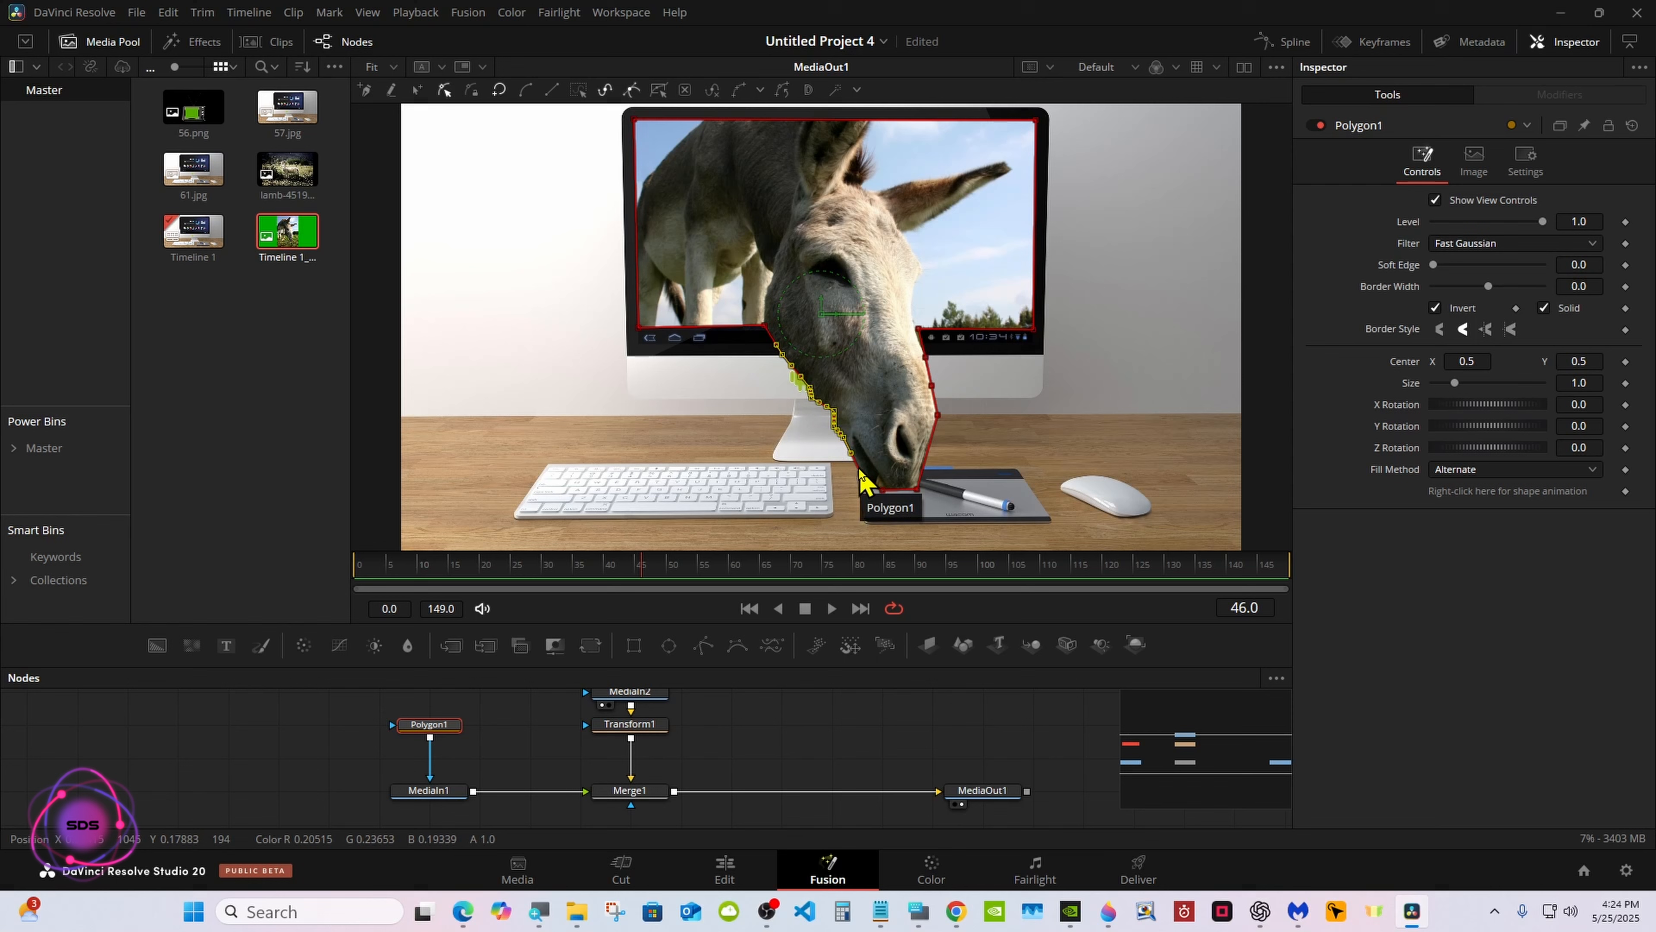
left_click(920, 912)
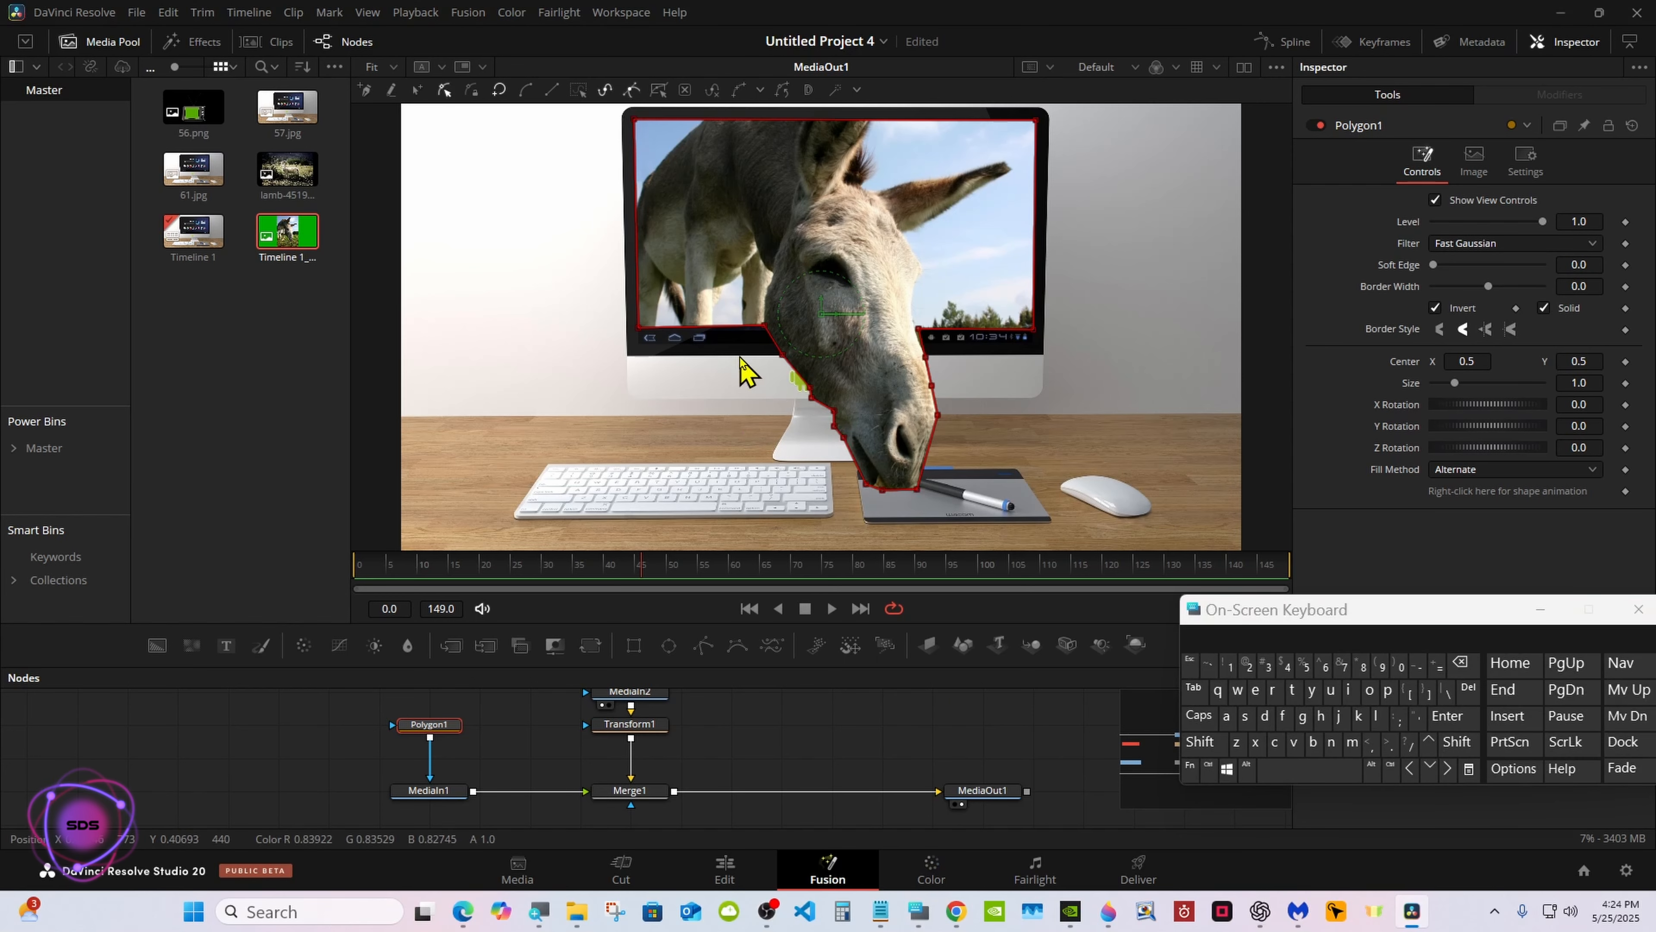
left_click(1410, 769)
left_click(1411, 769)
left_click(1410, 769)
left_click(1410, 773)
left_click(1430, 773)
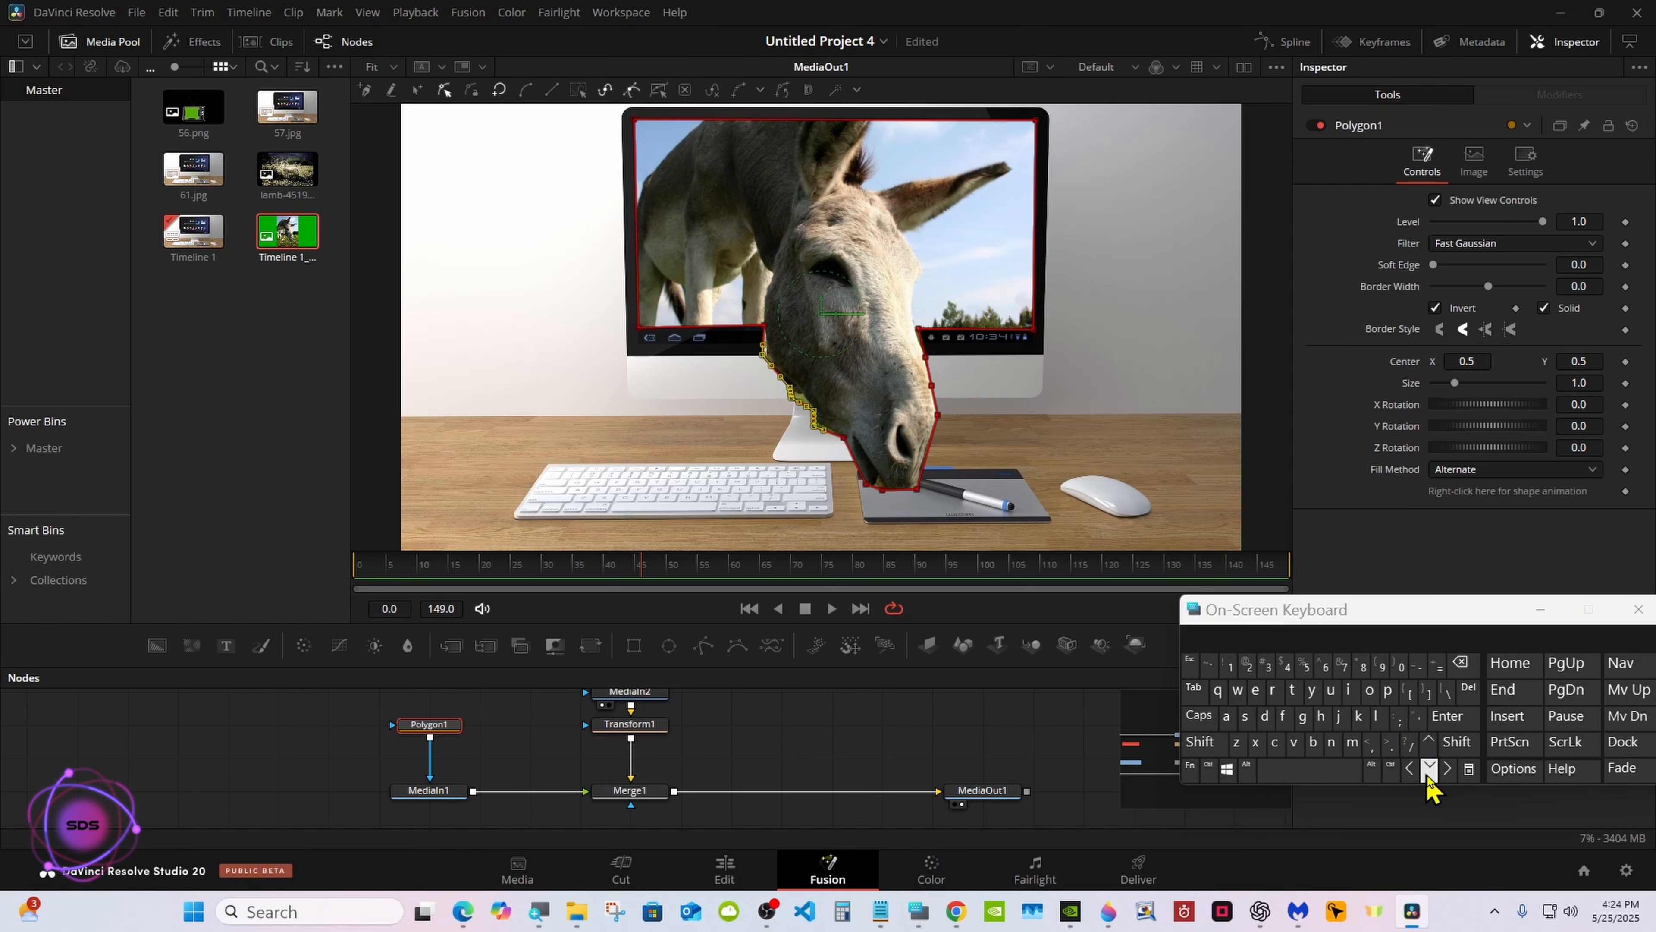
left_click(1448, 773)
left_click(861, 724)
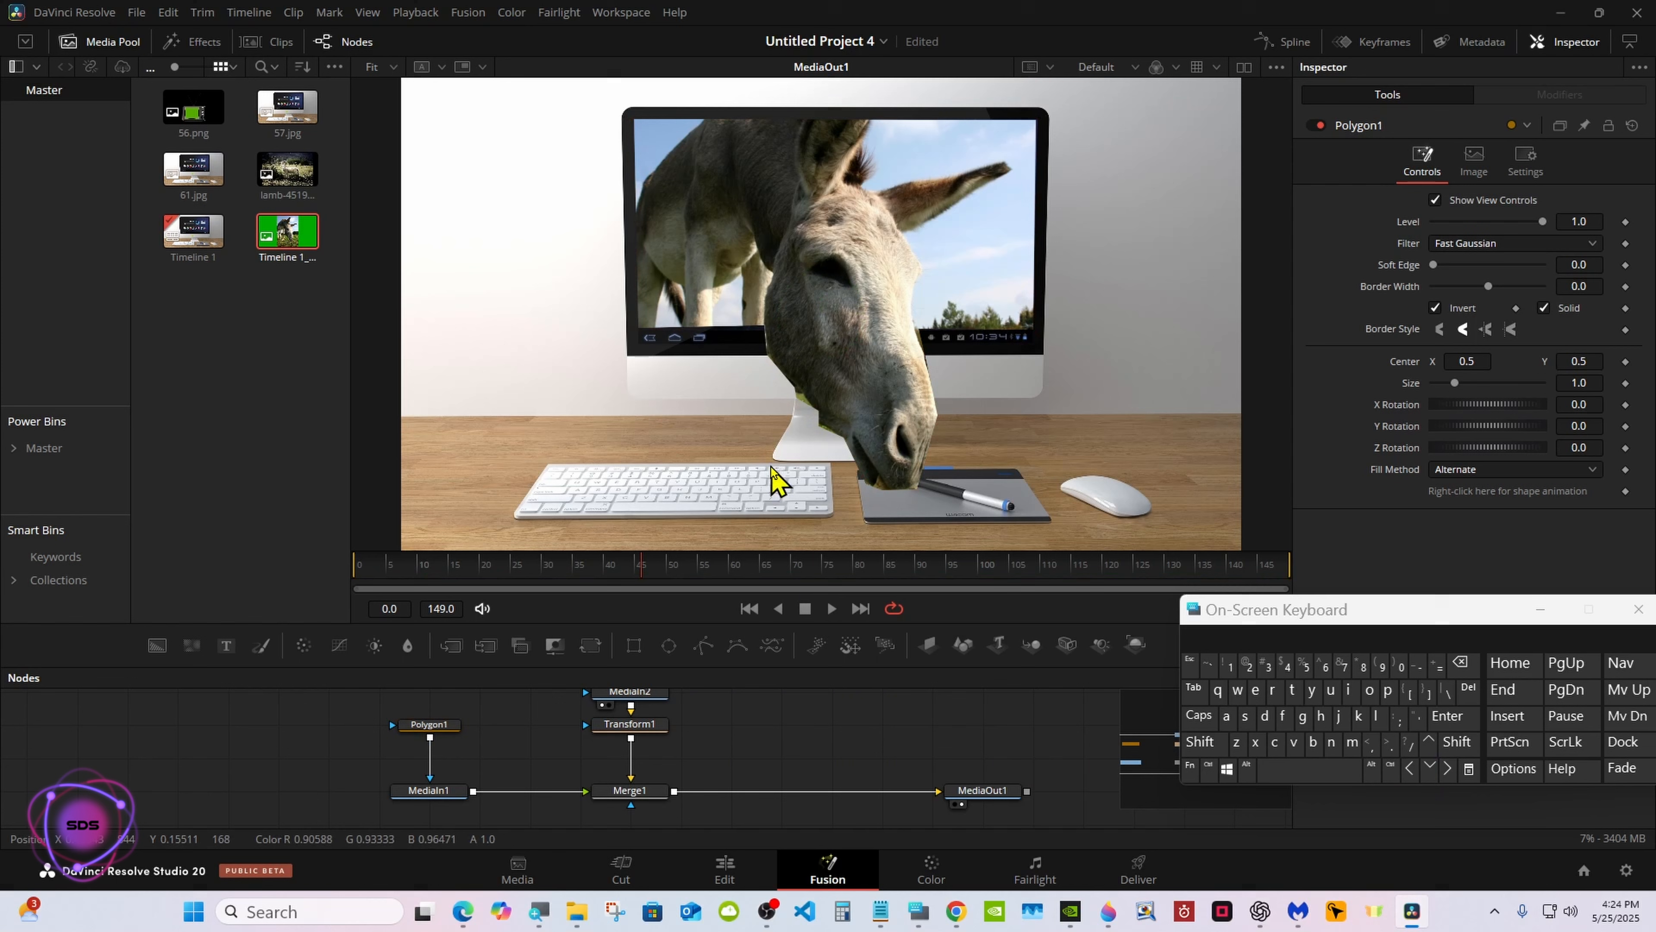
Reshape Polygon1's individual points along the lower left jaw to follow the donkey's jawline.
left_click(450, 725)
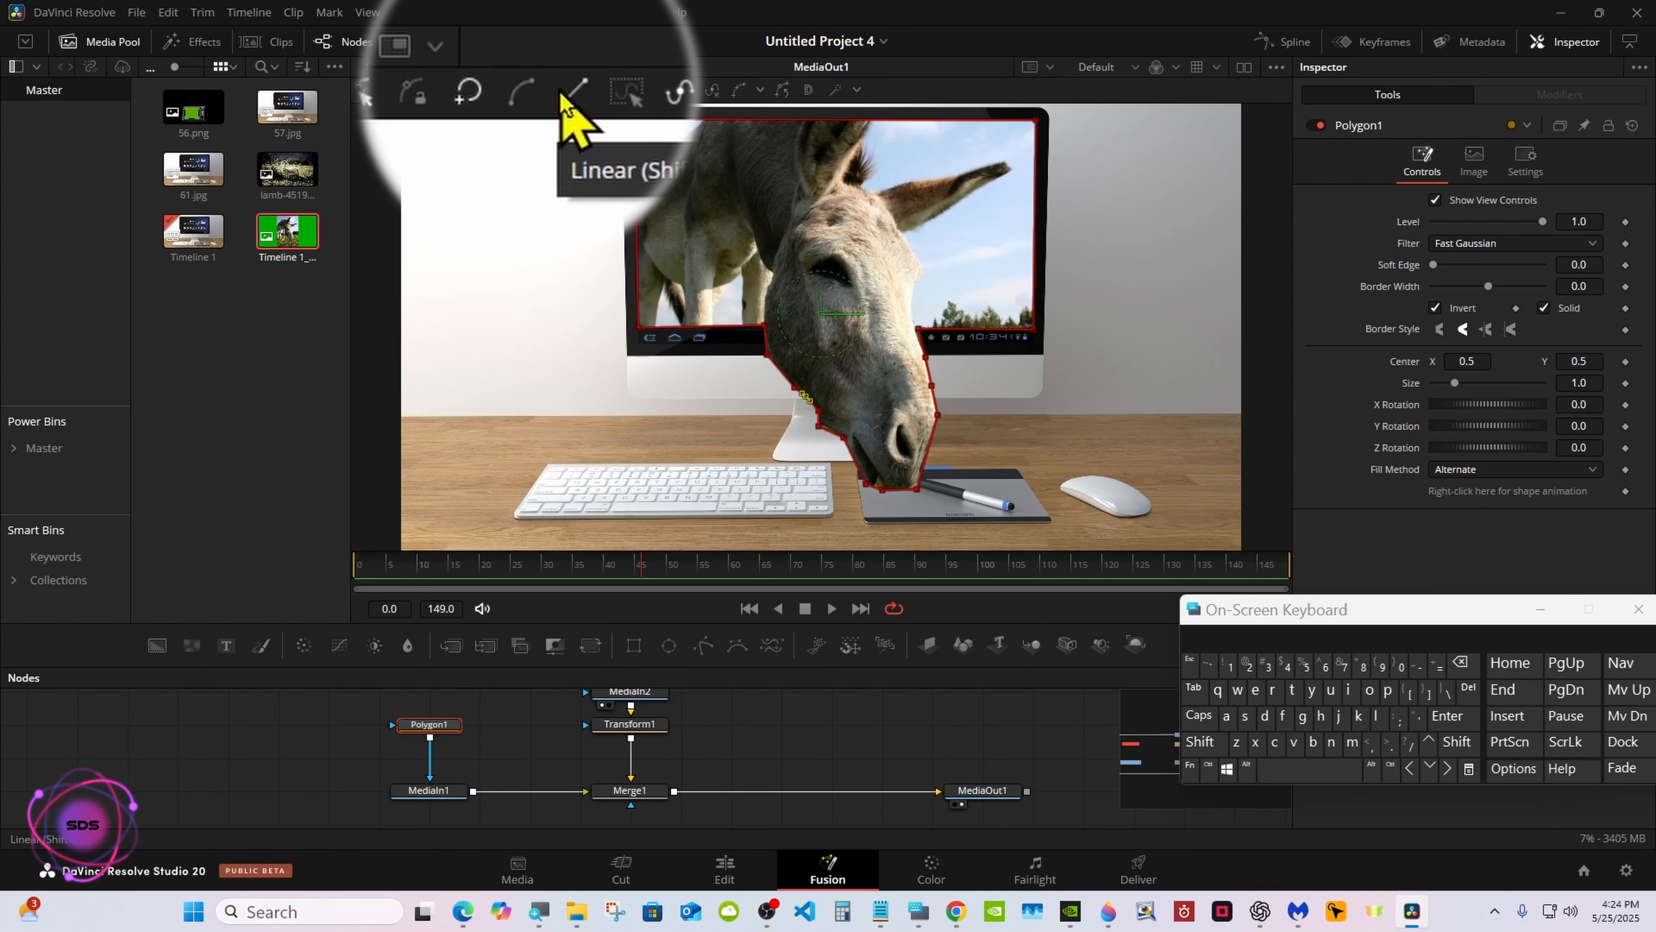
left_click(522, 93)
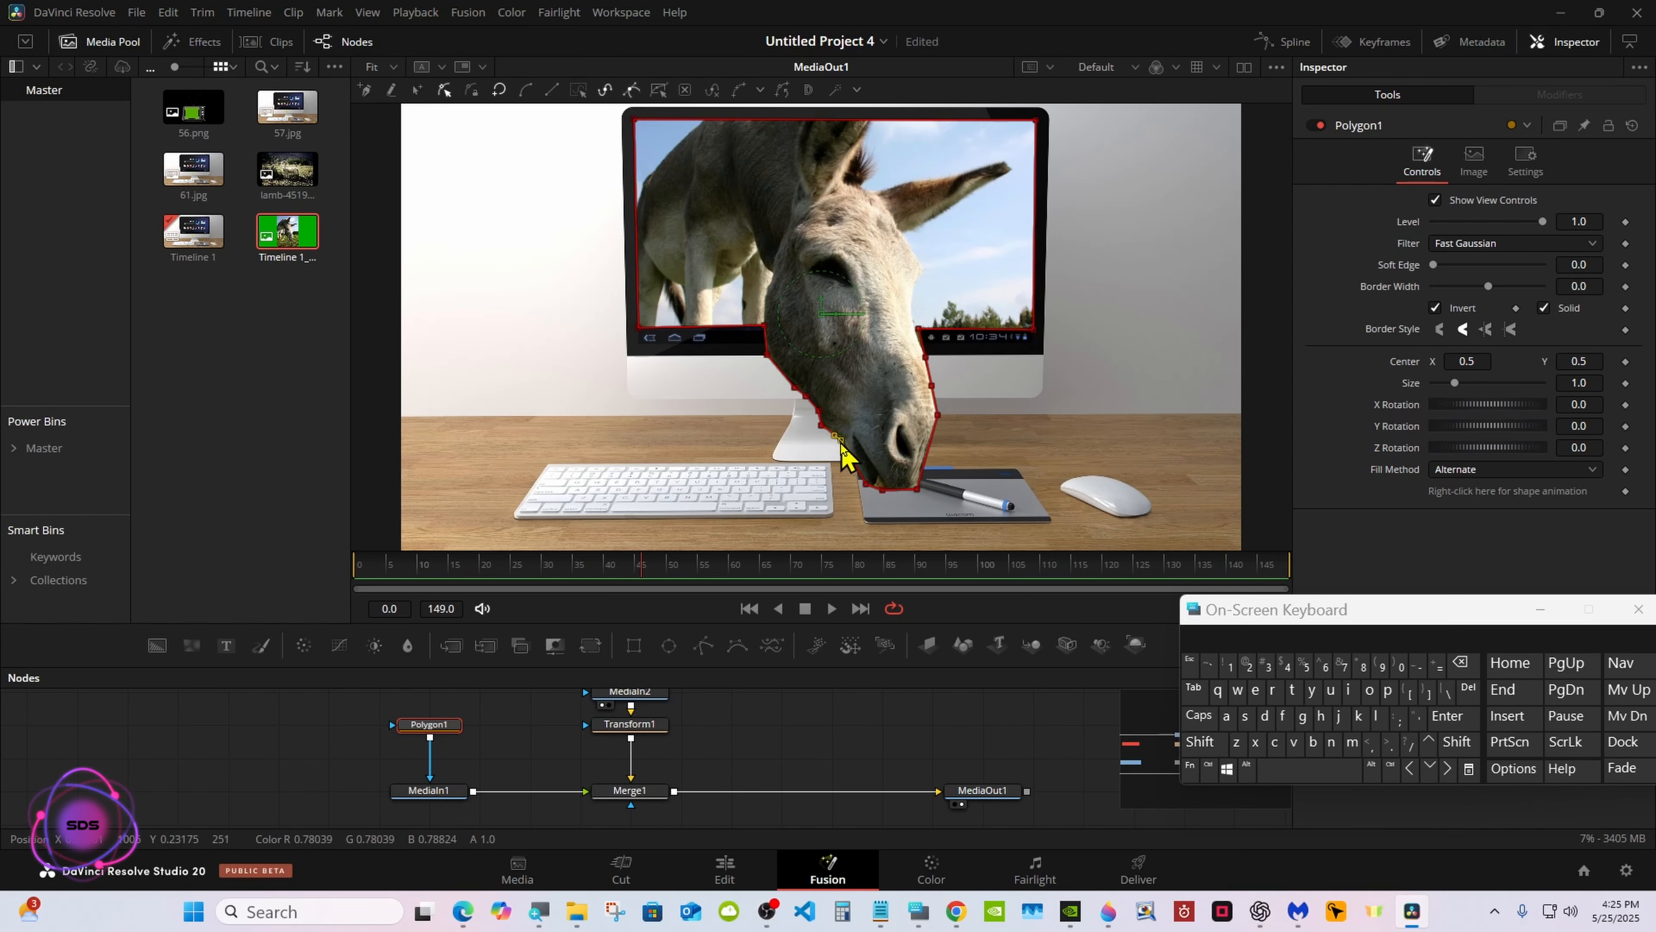
left_click_drag(830, 443, 864, 487)
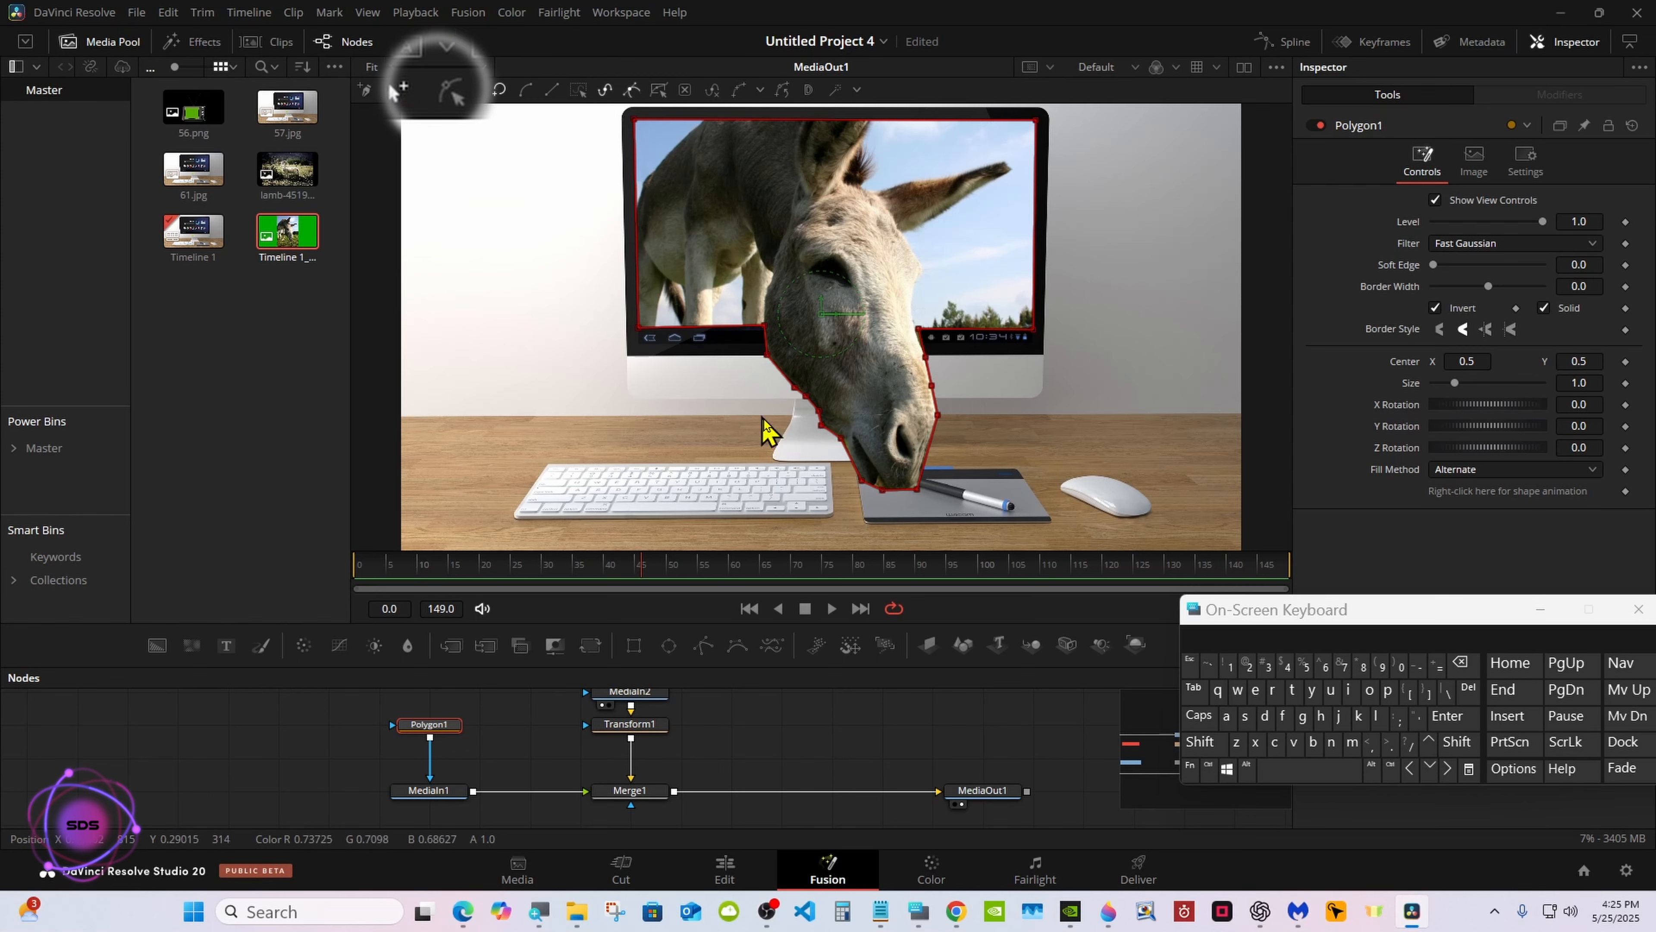
Add points to Polygon1 at the left chin and right side of the muzzle with Insert and Modify, fitting the outline there.
left_click(852, 461)
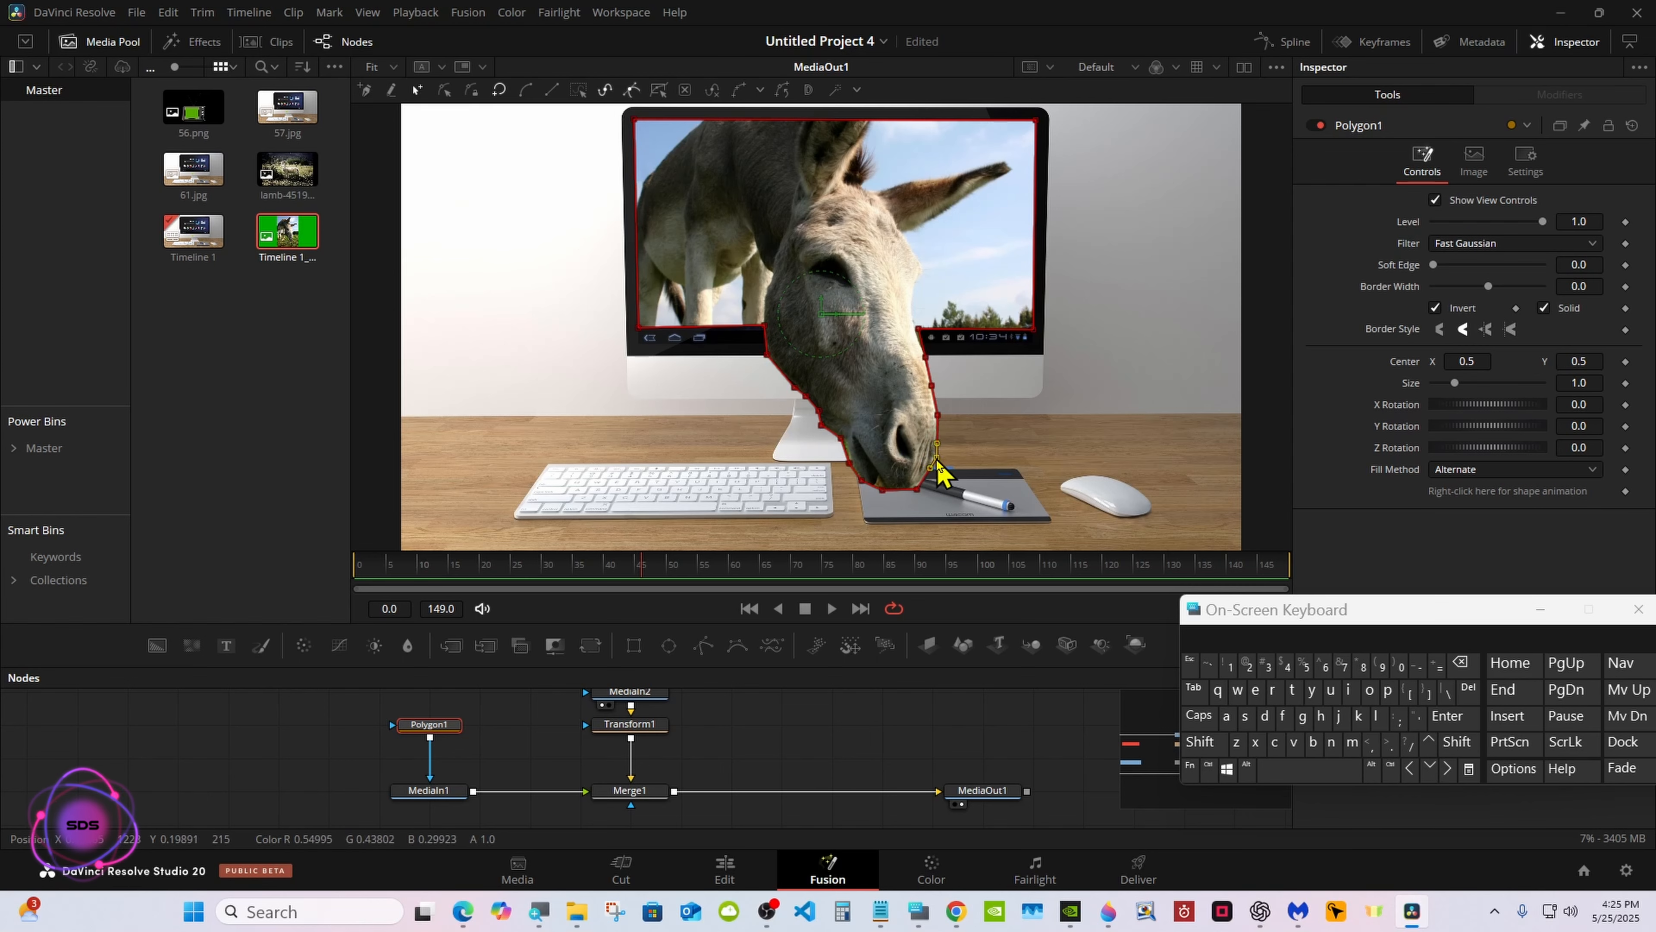
left_click(939, 432)
left_click(931, 473)
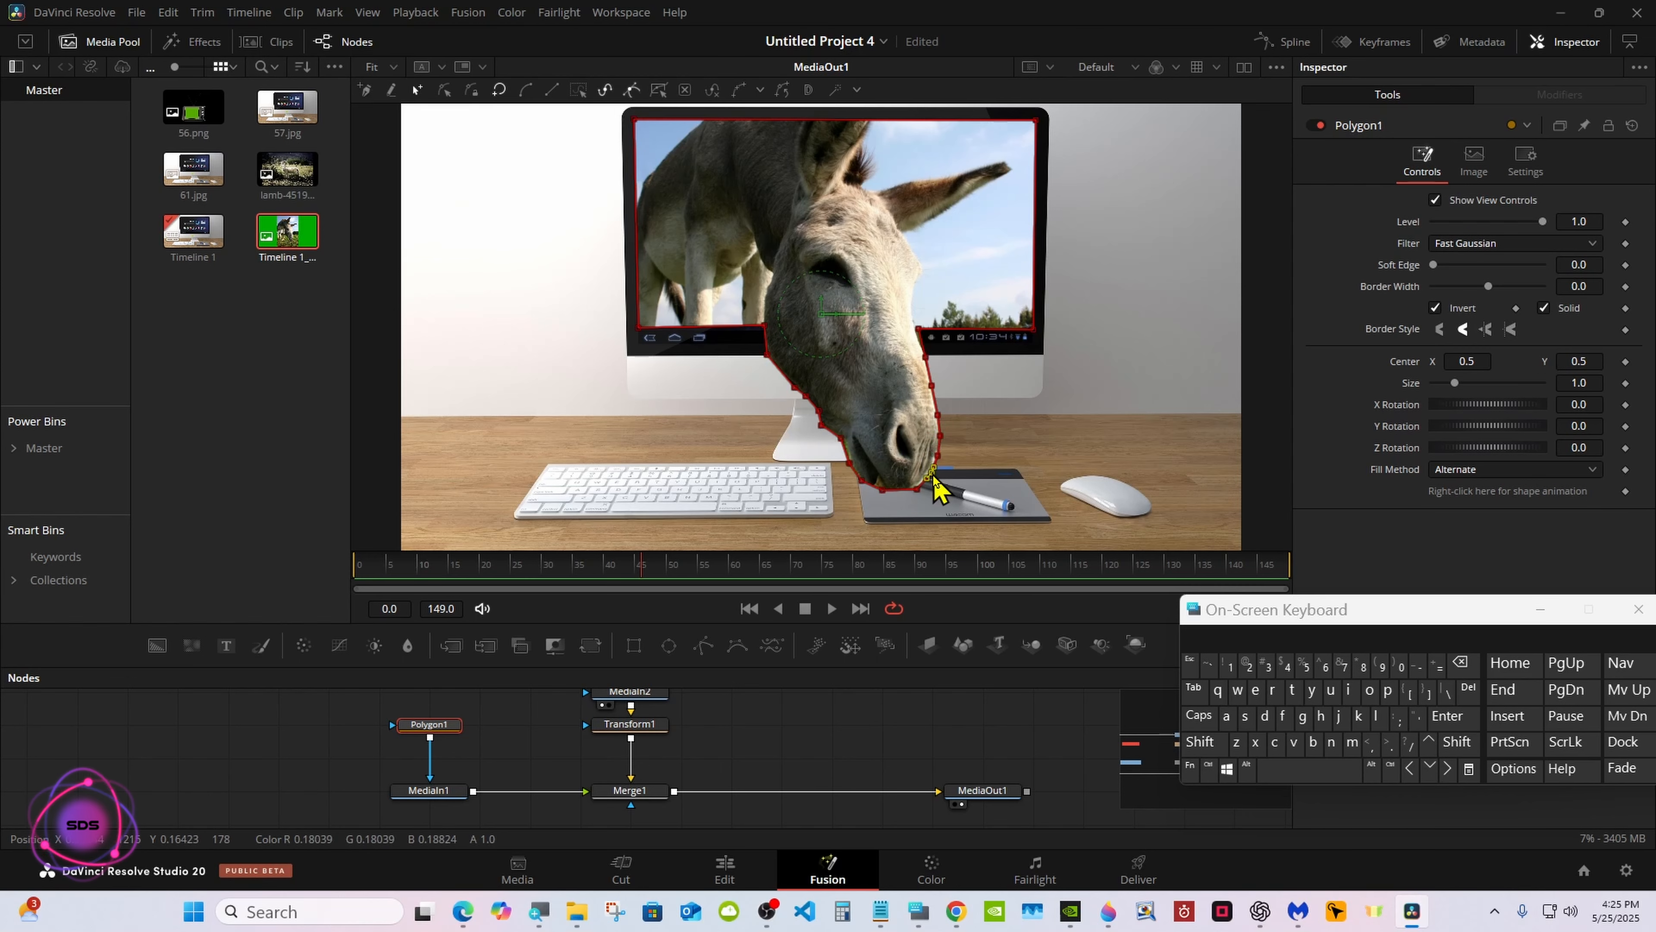
left_click(781, 743)
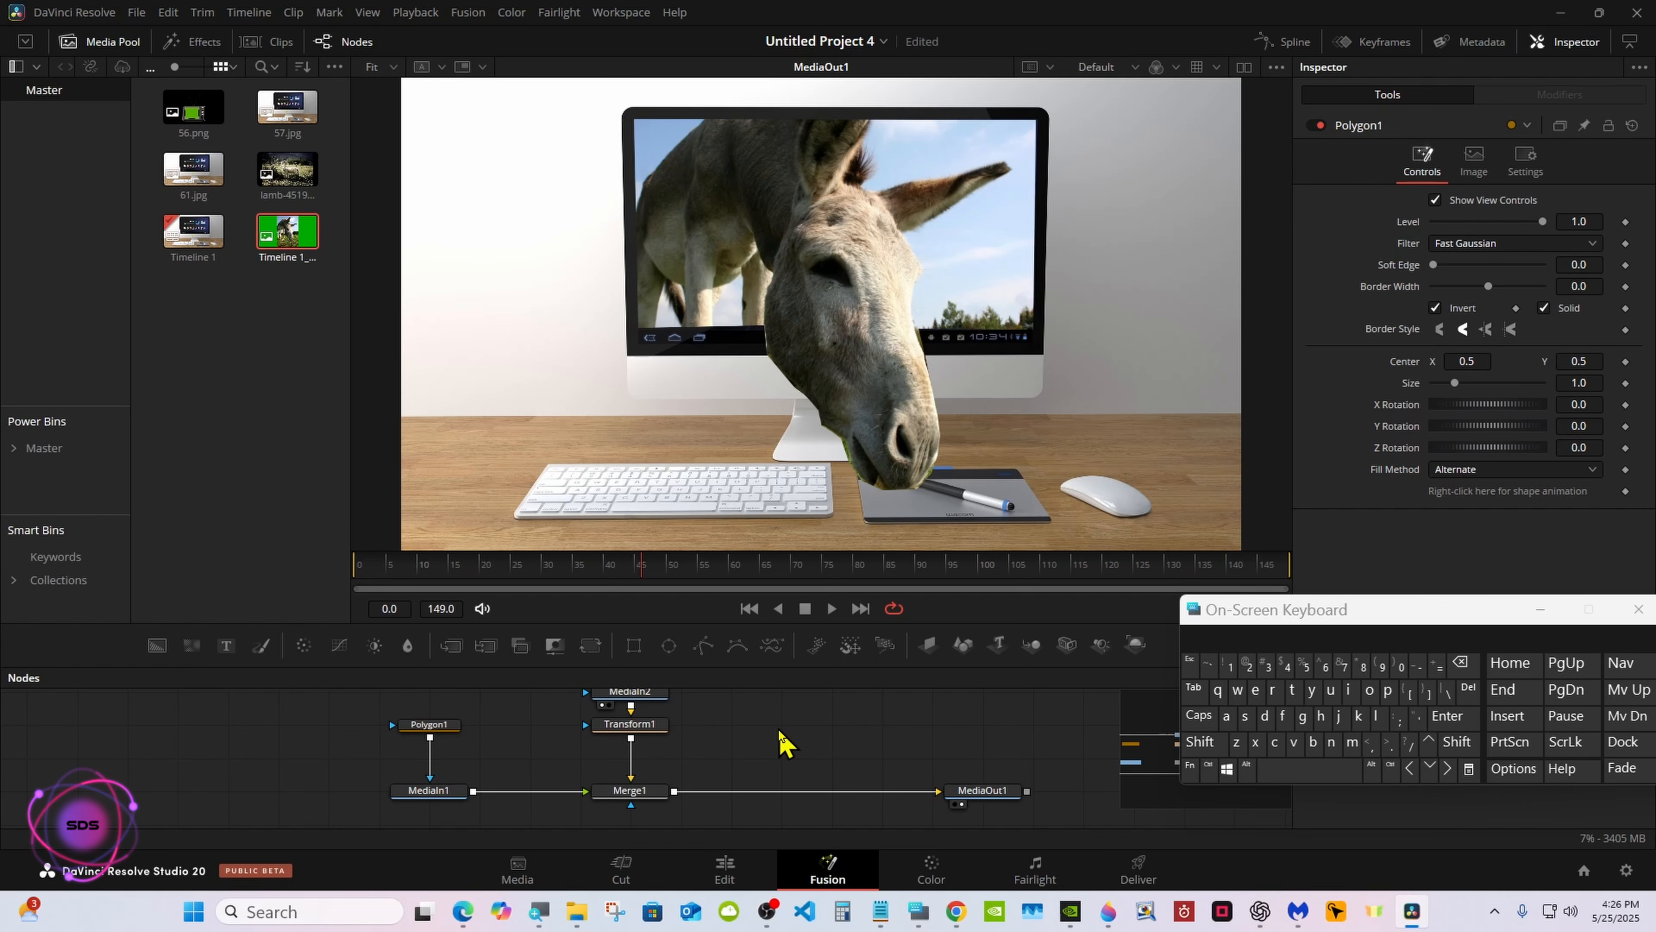
Fine-tune Polygon1's points around the left chin and jaw, checking the cutout with the mask outline hidden.
left_click(448, 726)
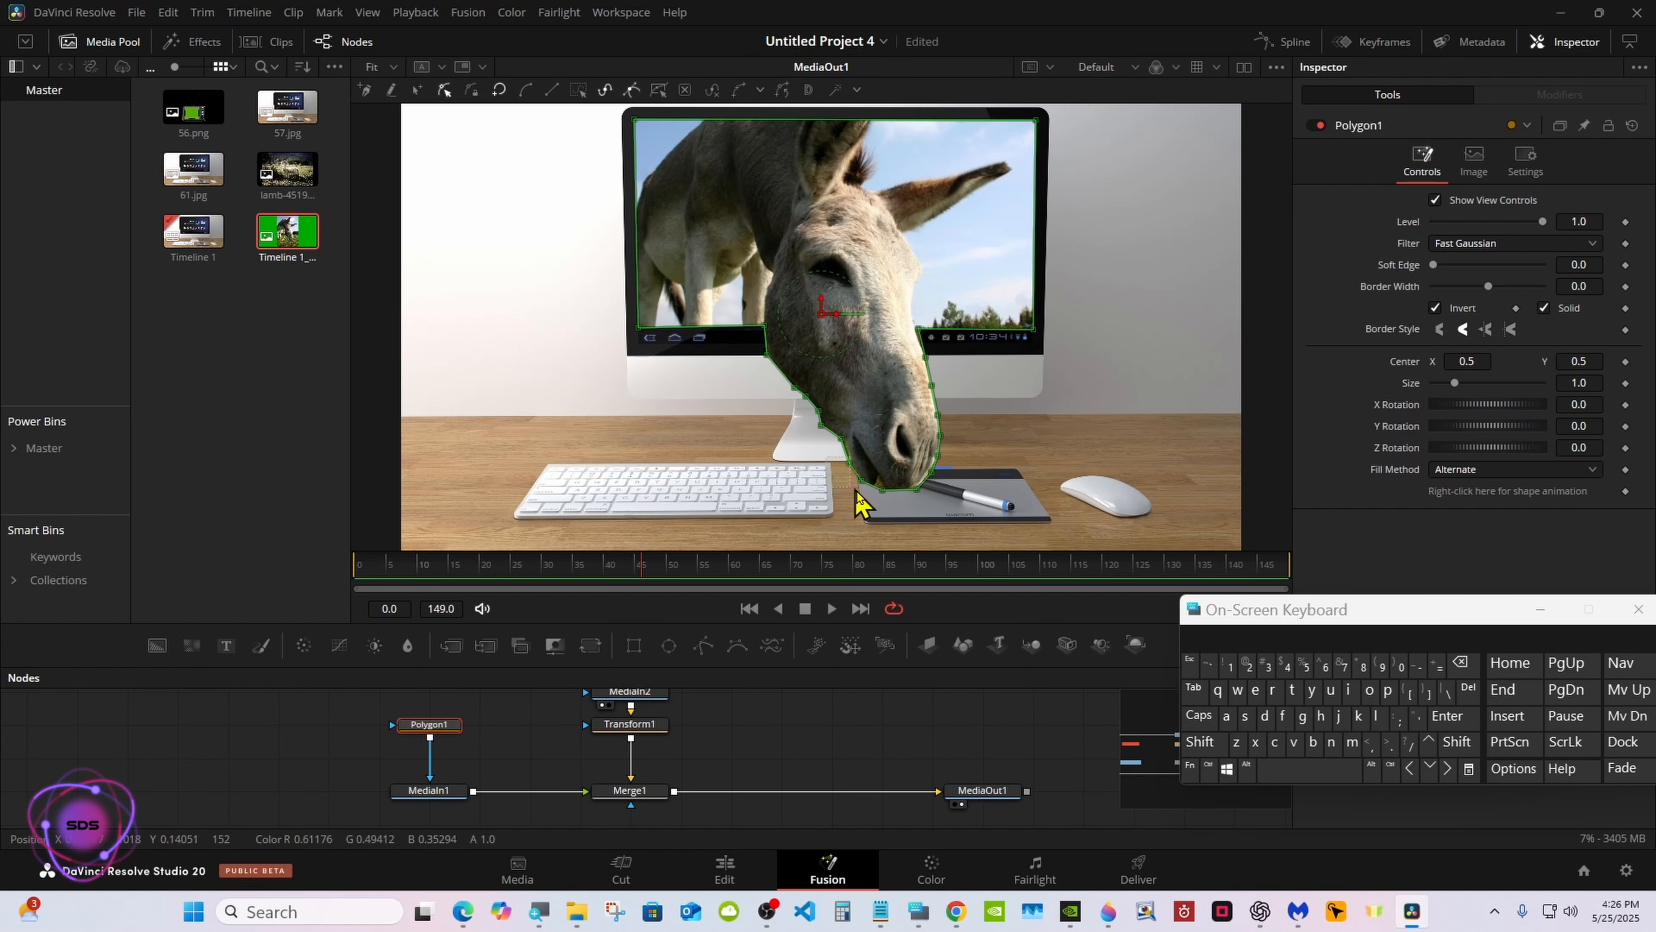
left_click(910, 713)
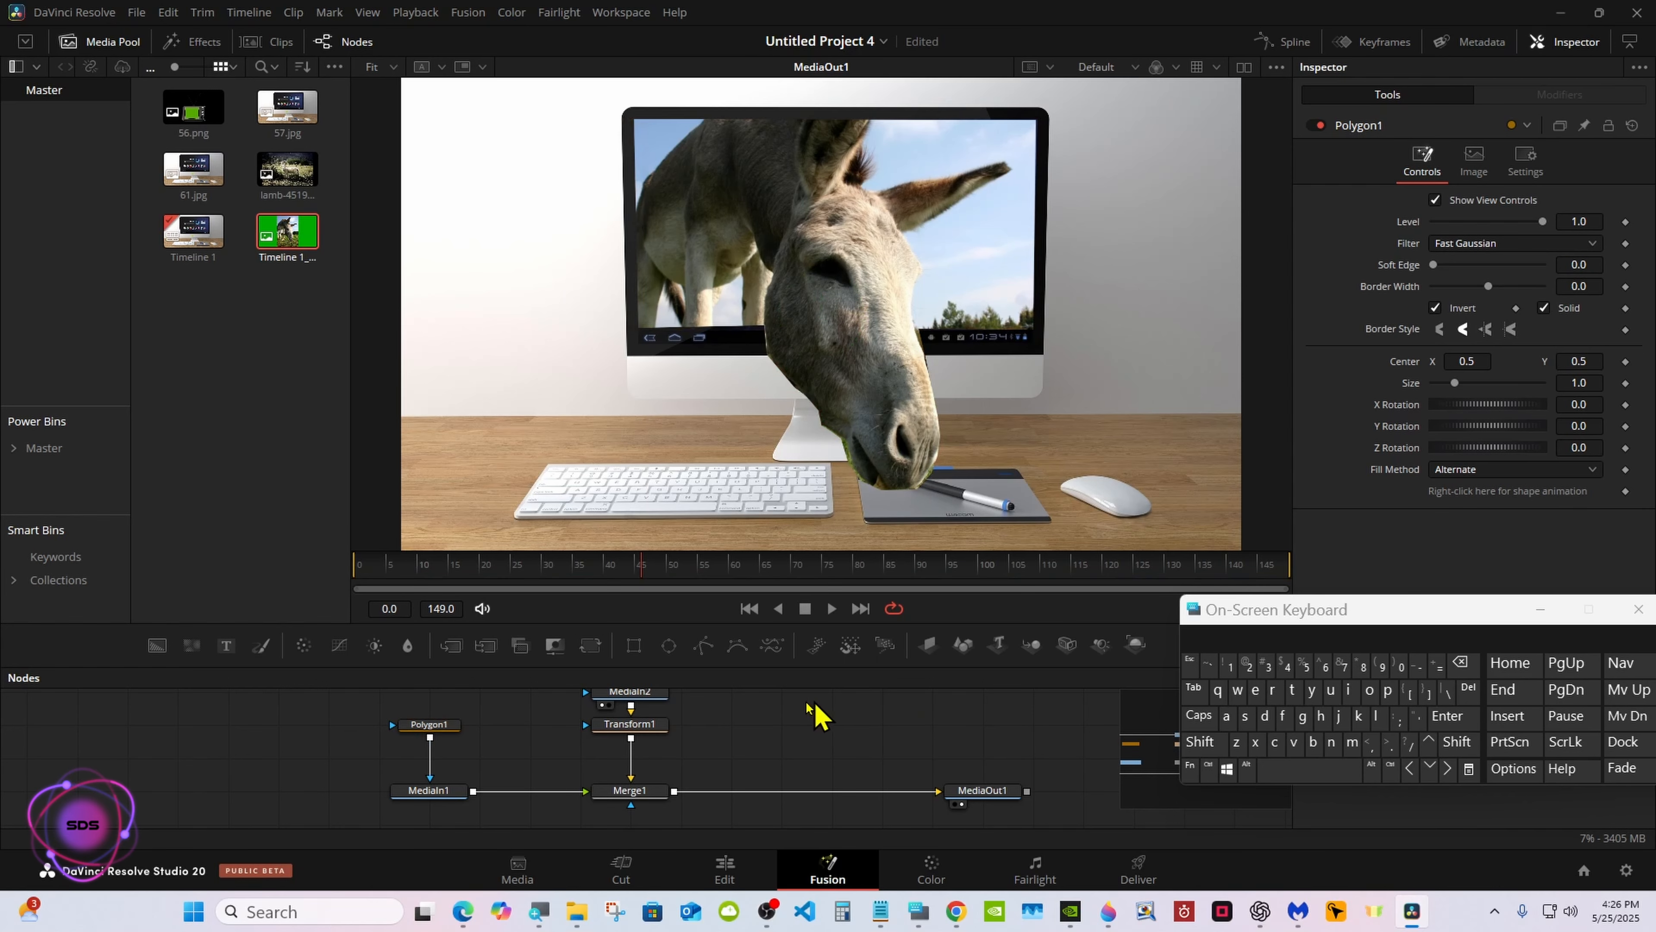
left_click(438, 731)
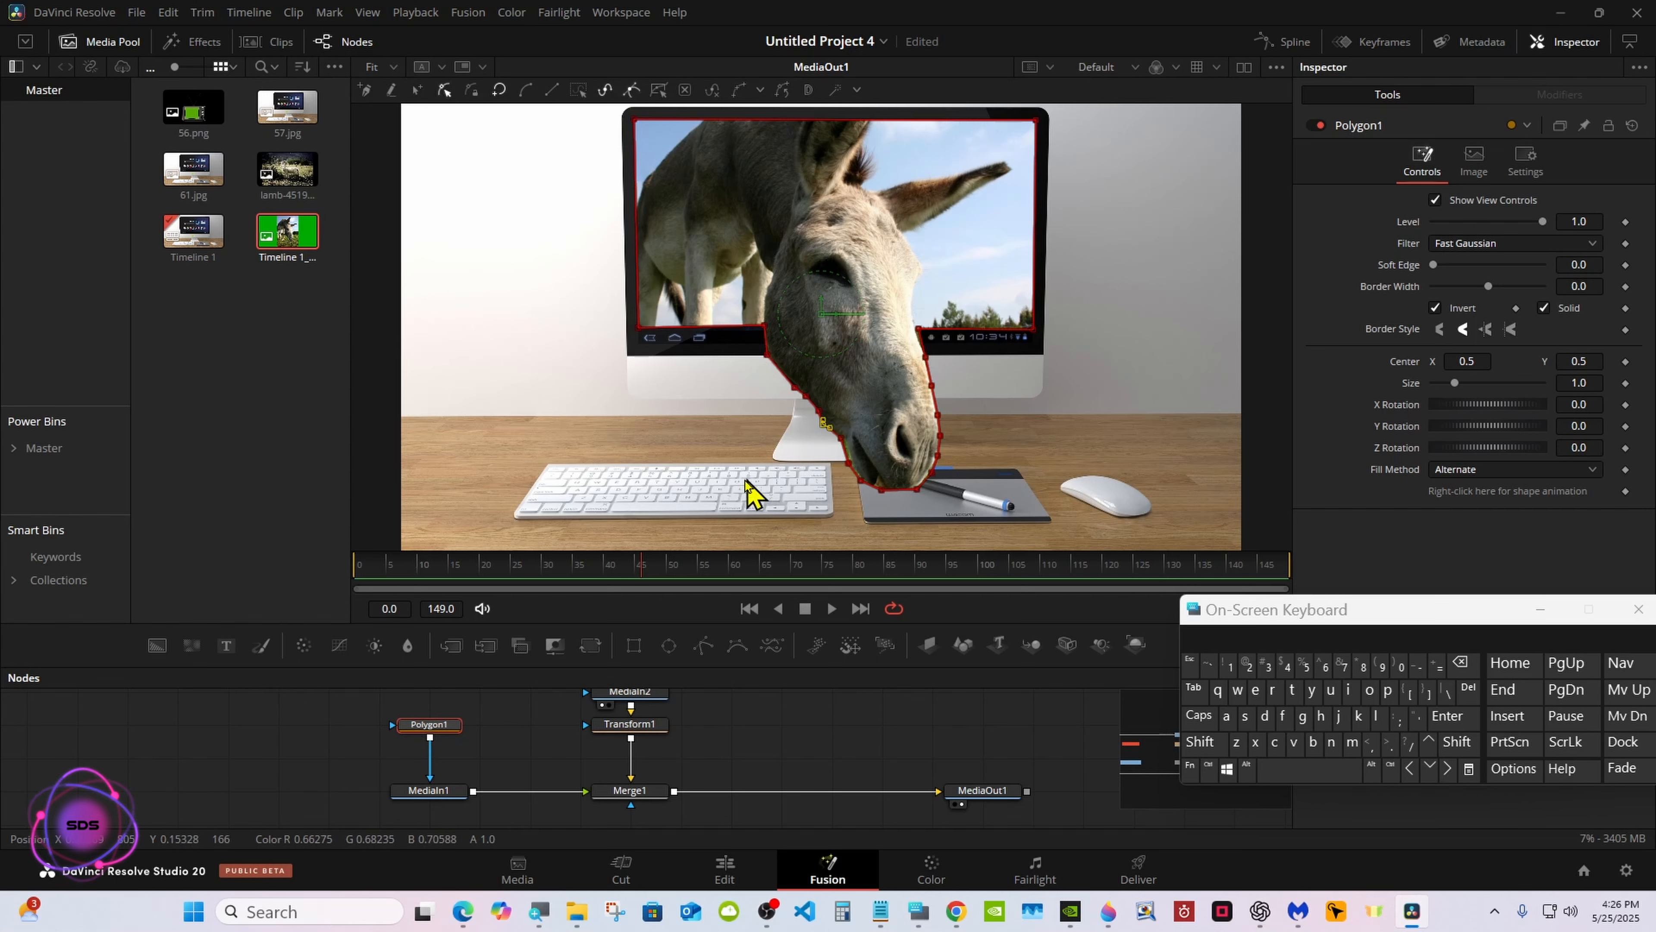
left_click(729, 739)
Refit Polygon1's display corner points and the point where the left jaw crosses the display's bottom edge.
left_click(449, 728)
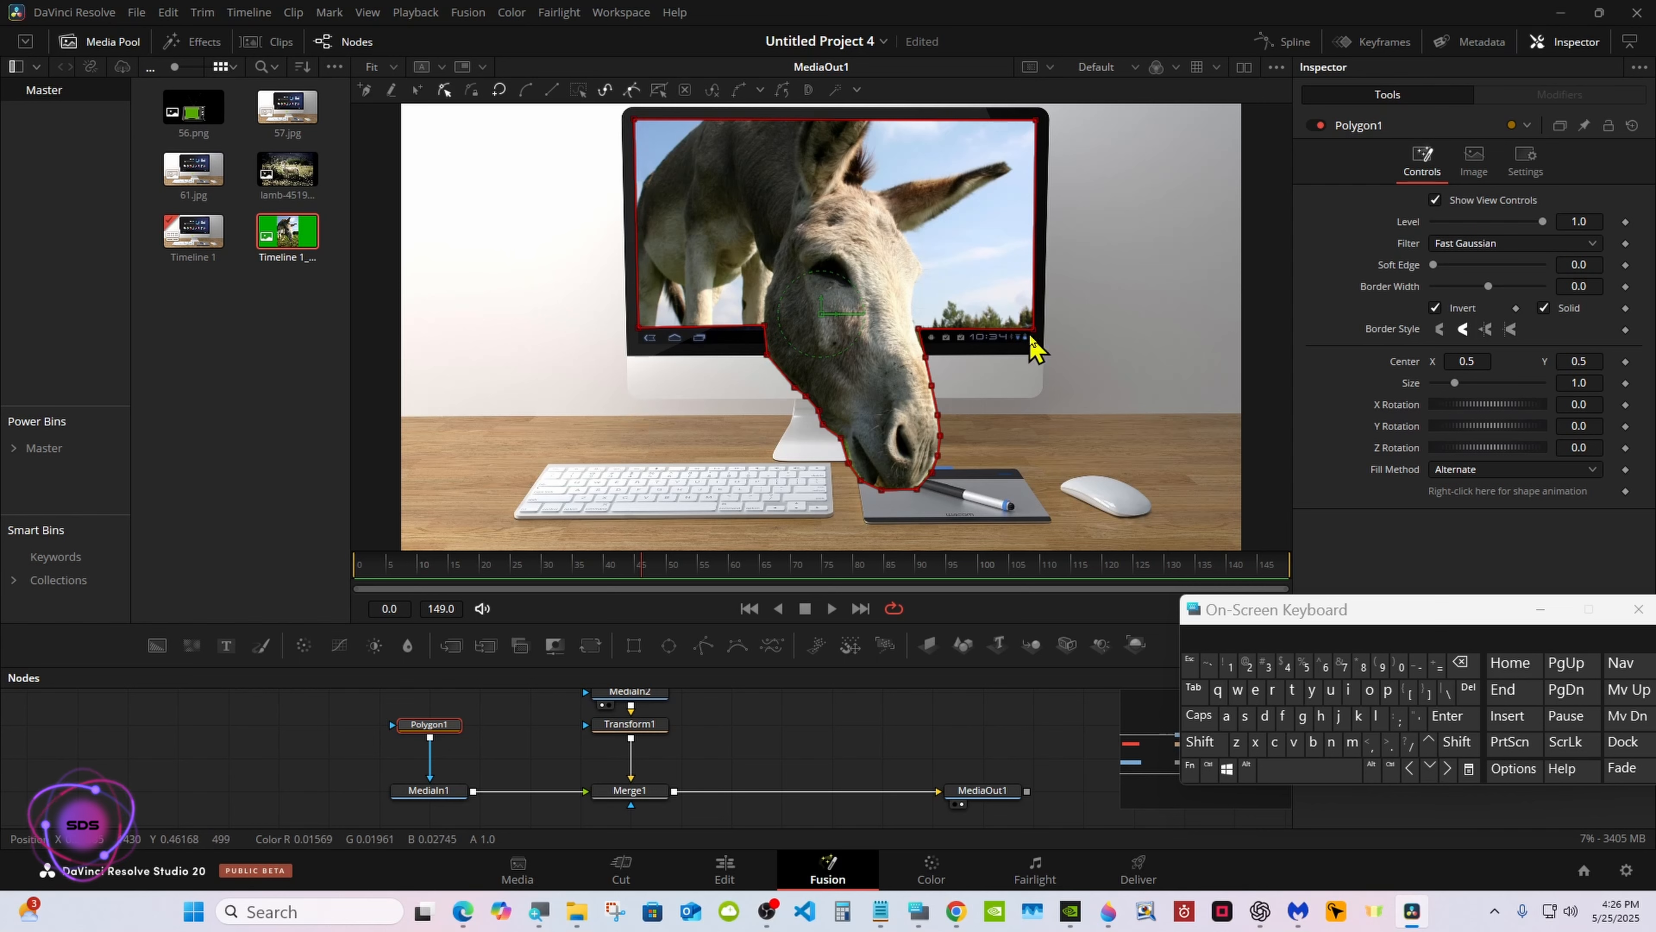
left_click(1035, 118)
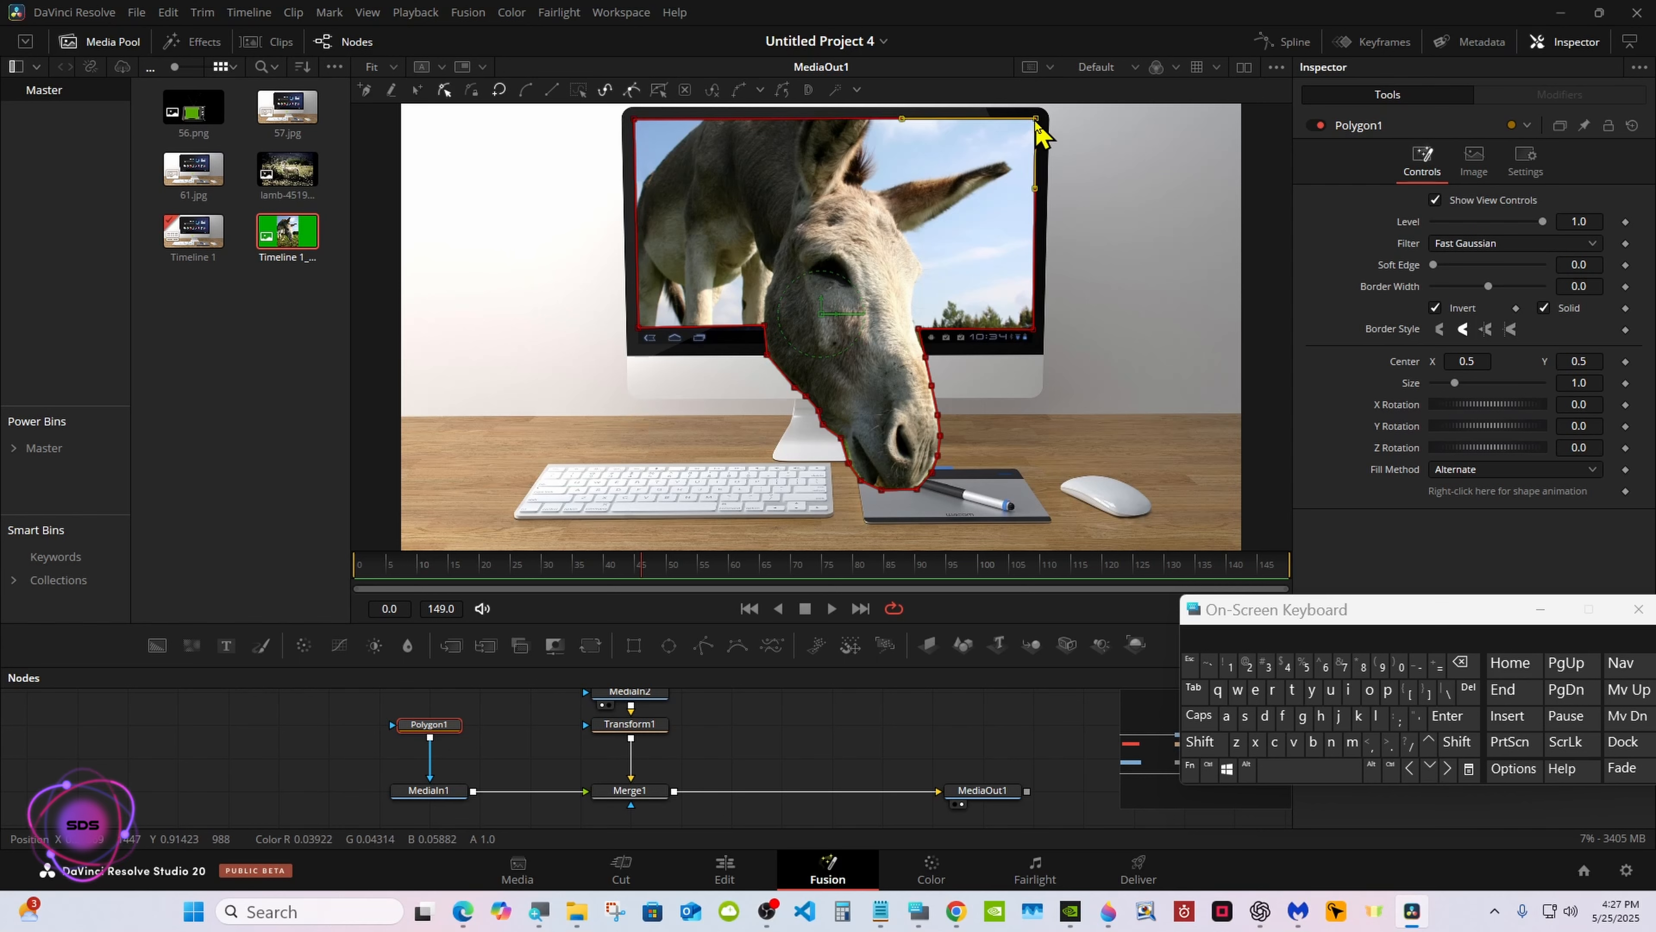
left_click(633, 119)
left_click(638, 329)
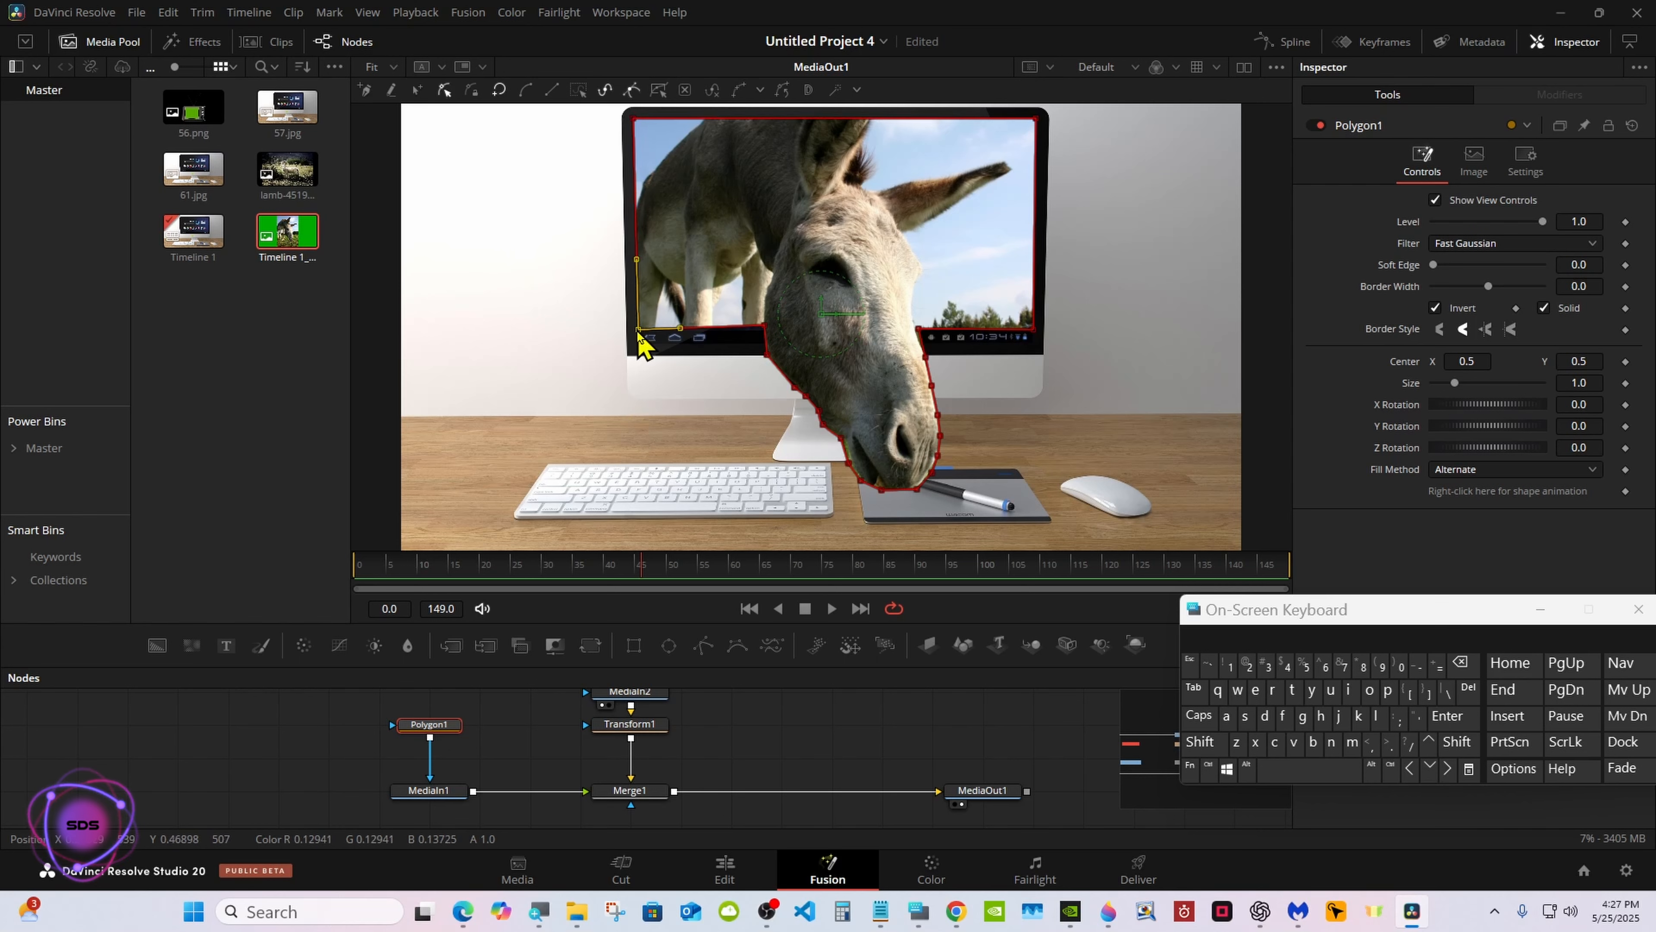
left_click(762, 326)
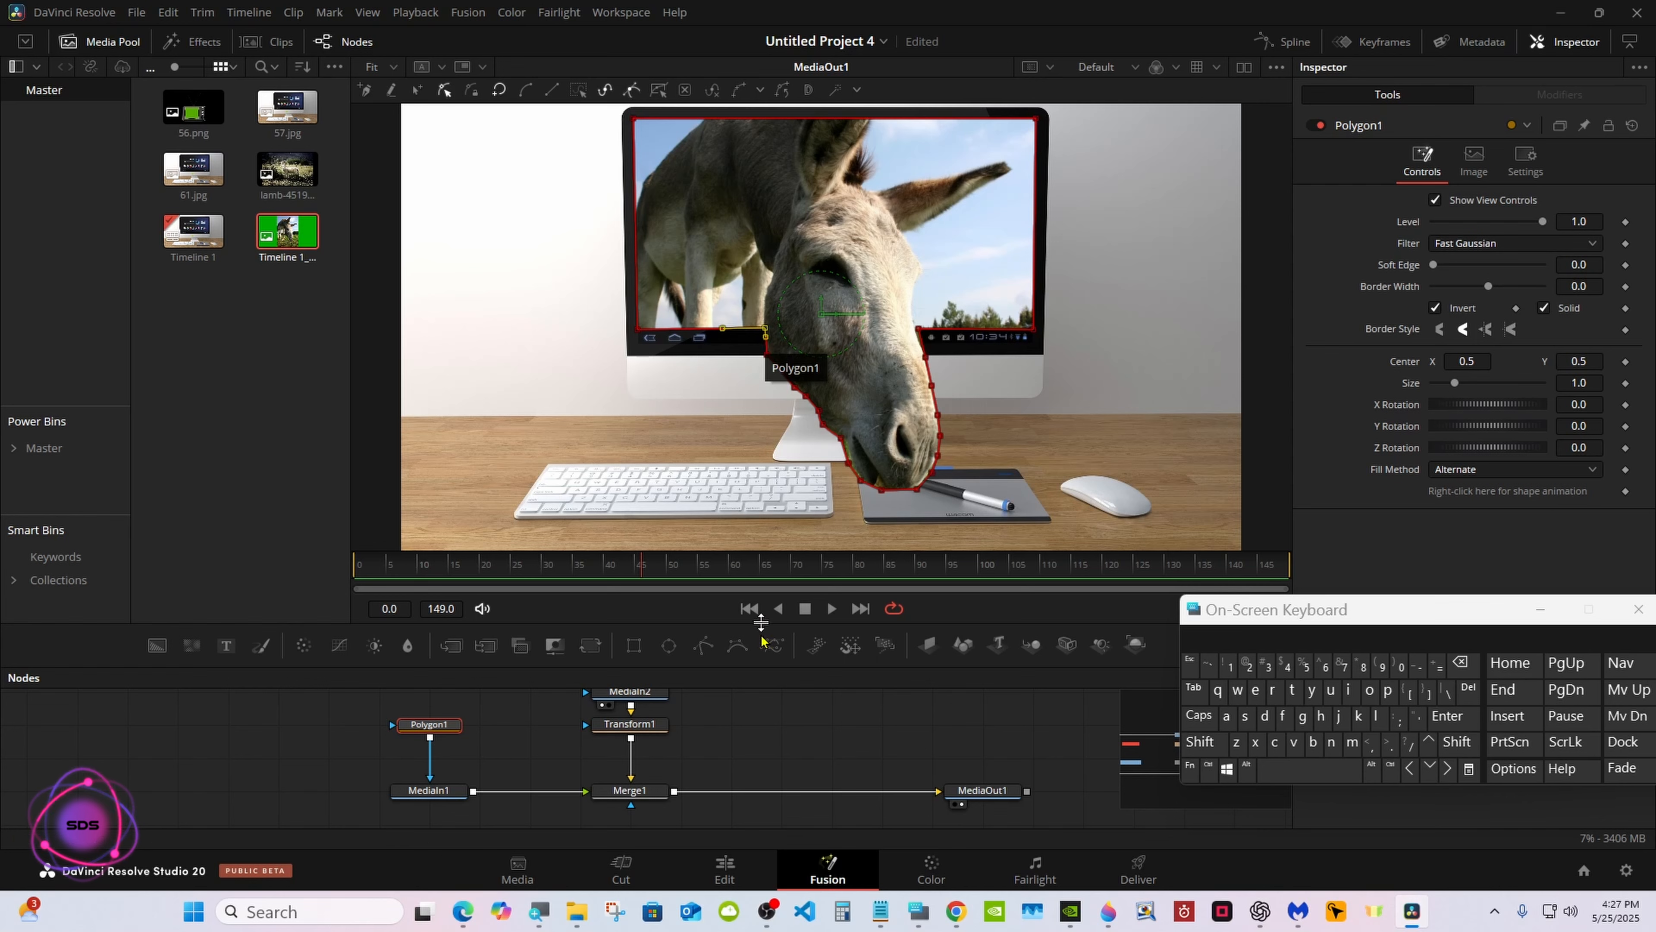
left_click(764, 721)
Refit Polygon1's point where the right side of the donkey's face crosses the display's bottom edge, checking the cutout with the outline hidden.
left_click(431, 728)
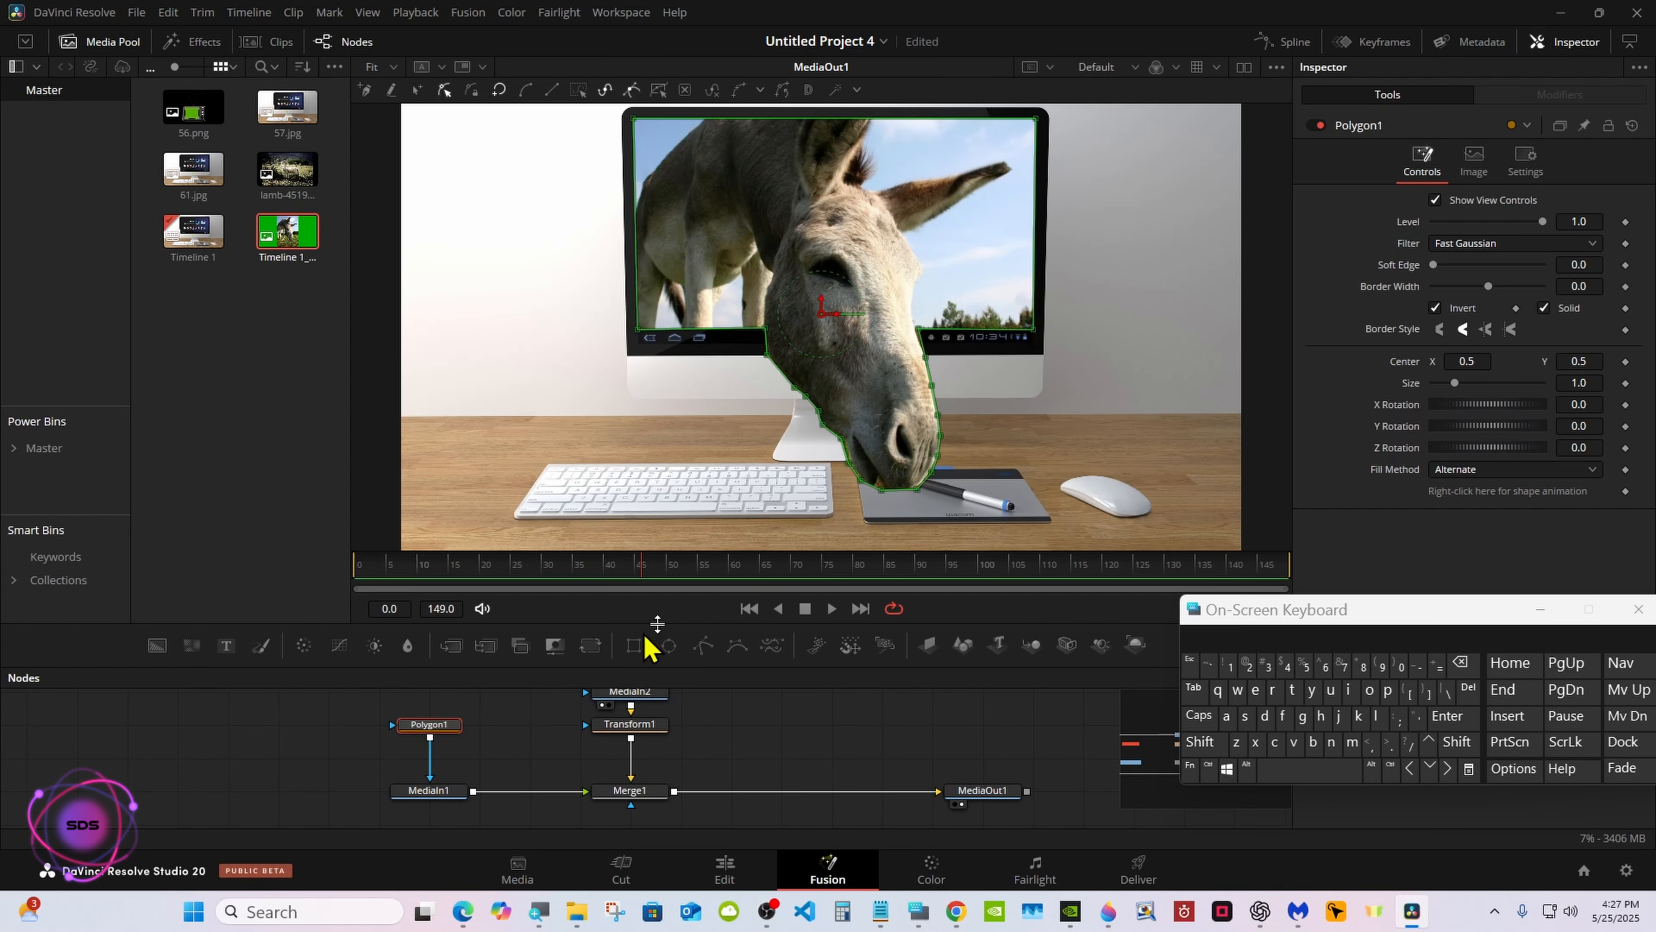
left_click(916, 330)
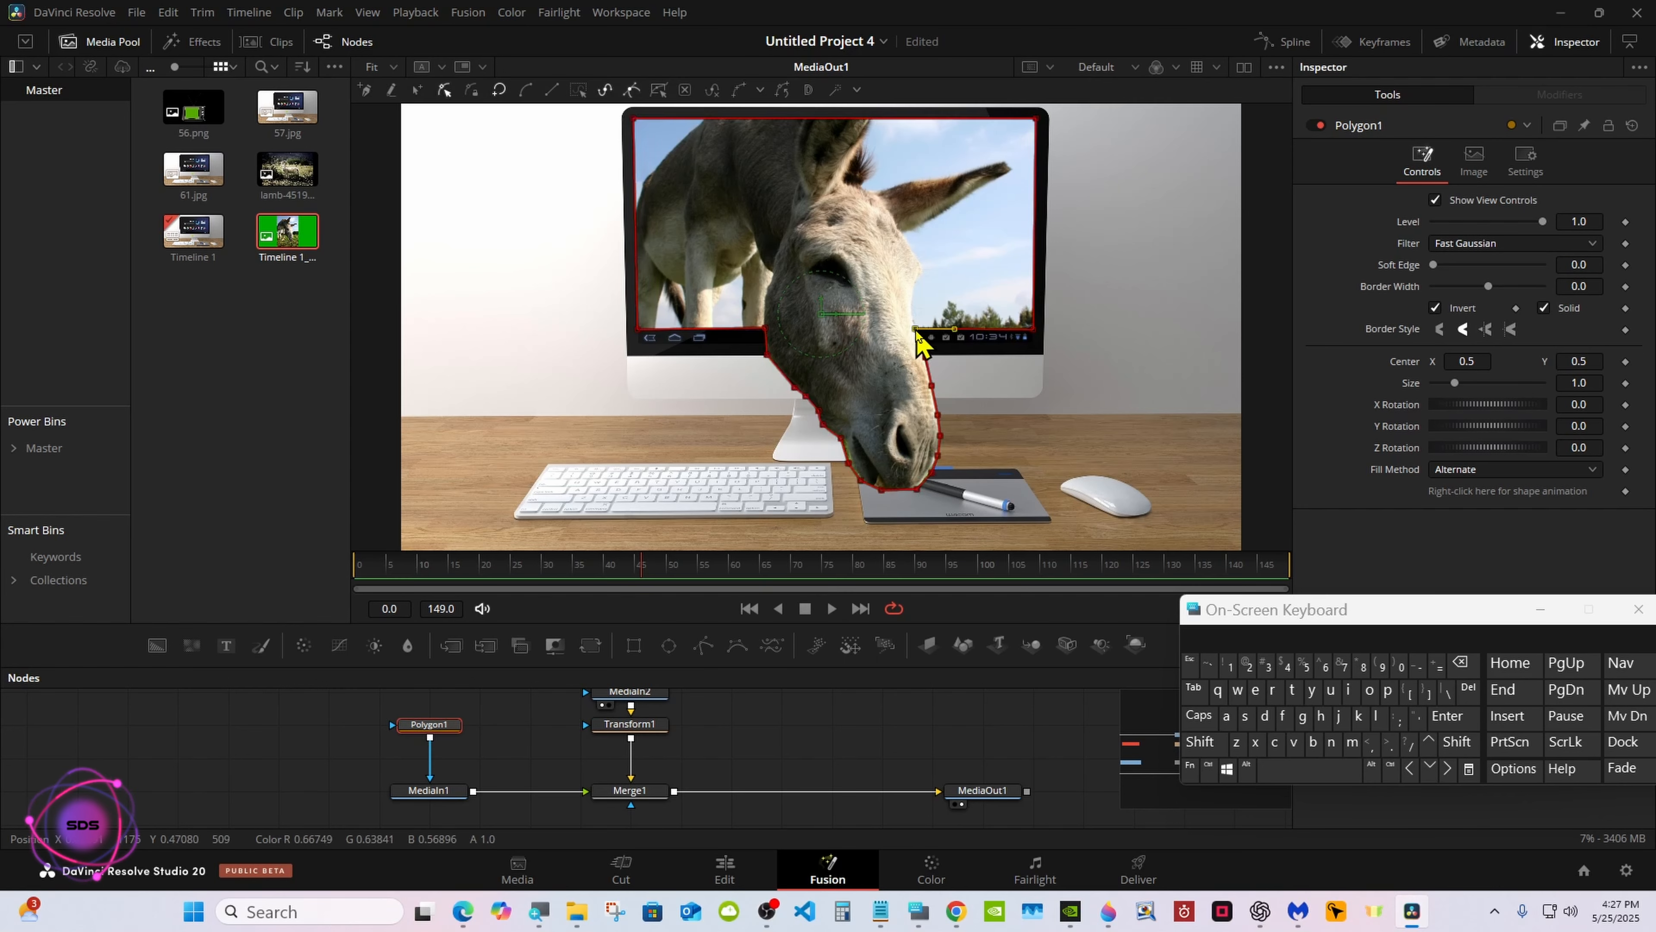
left_click(806, 697)
left_click(455, 723)
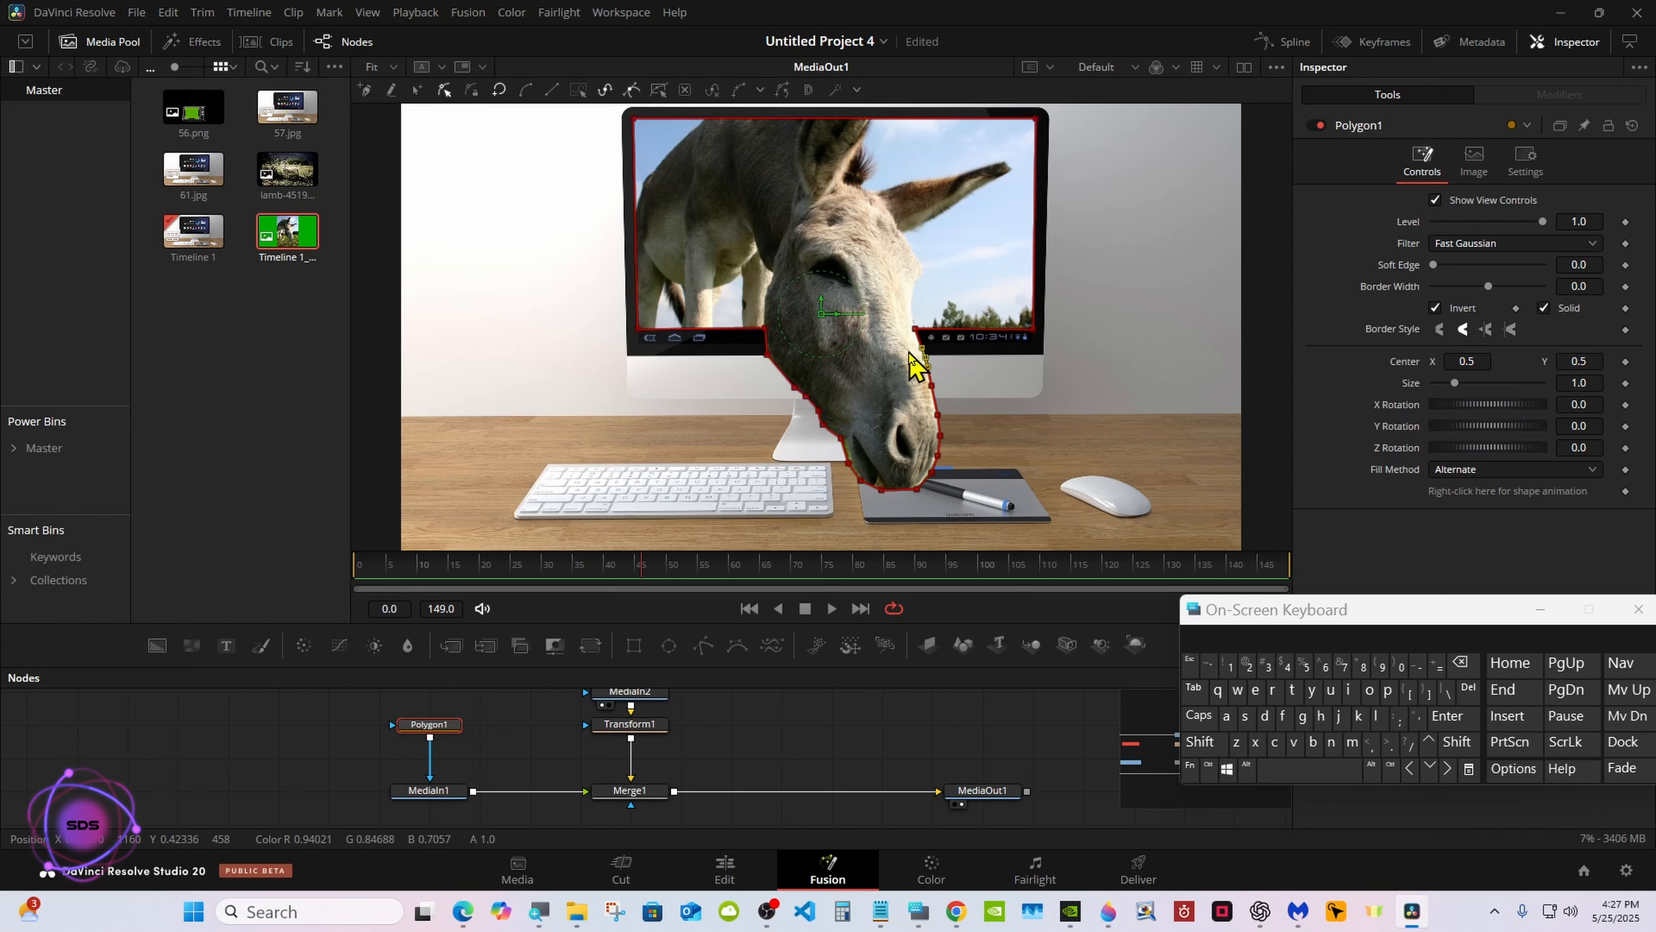
left_click(861, 744)
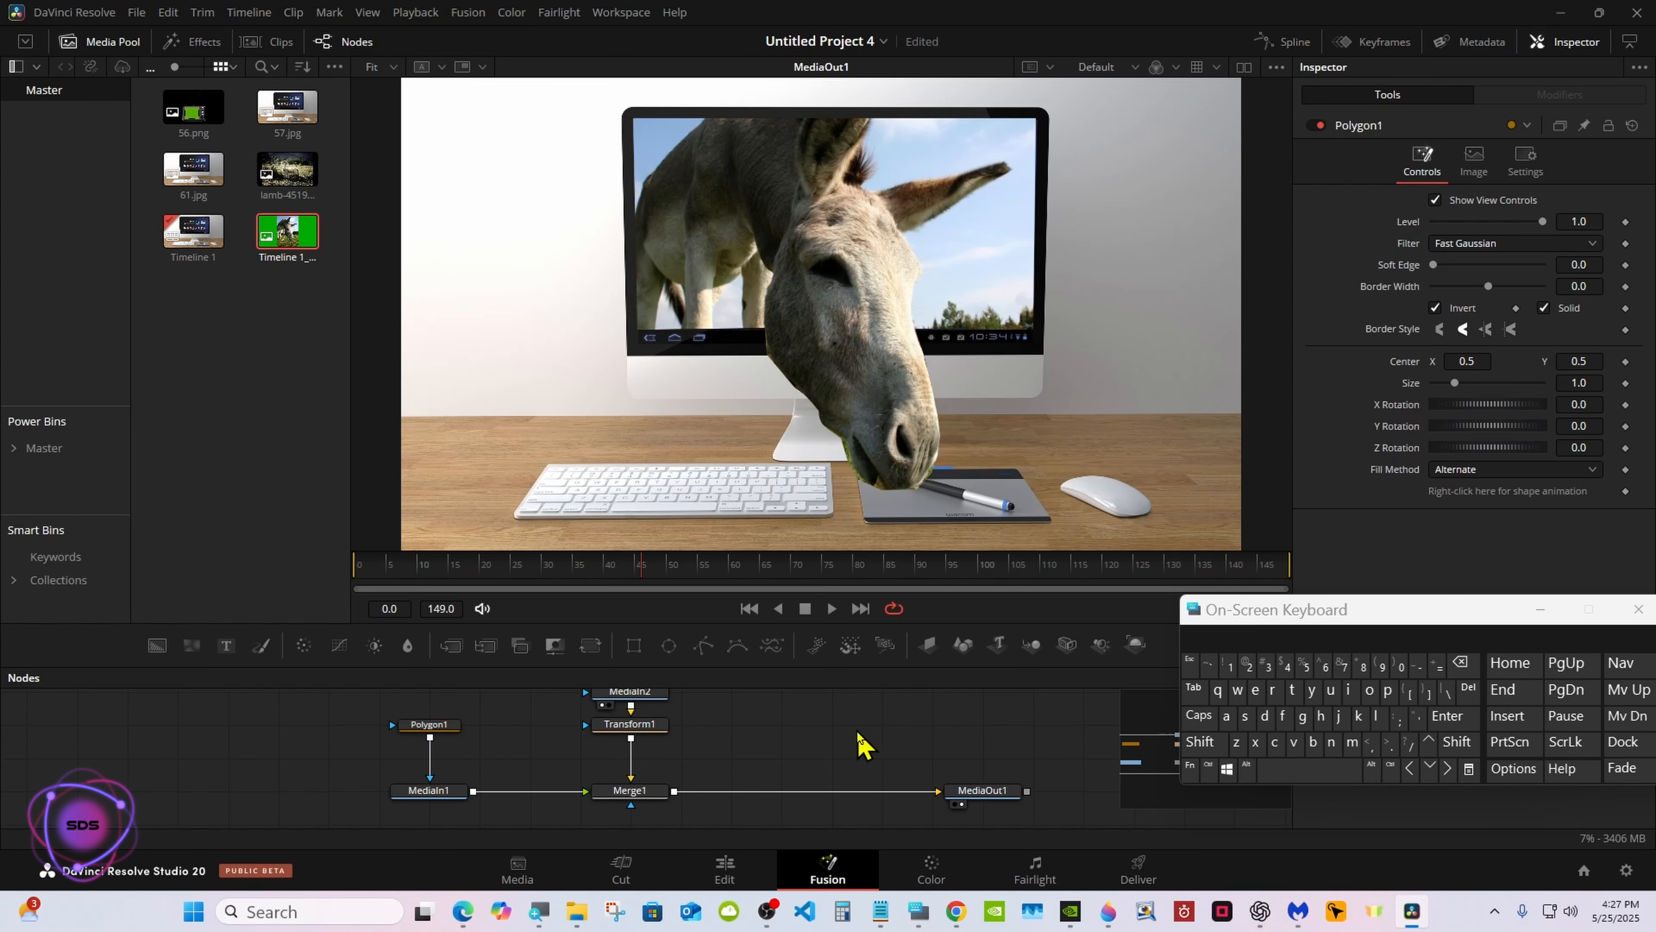
left_click(452, 725)
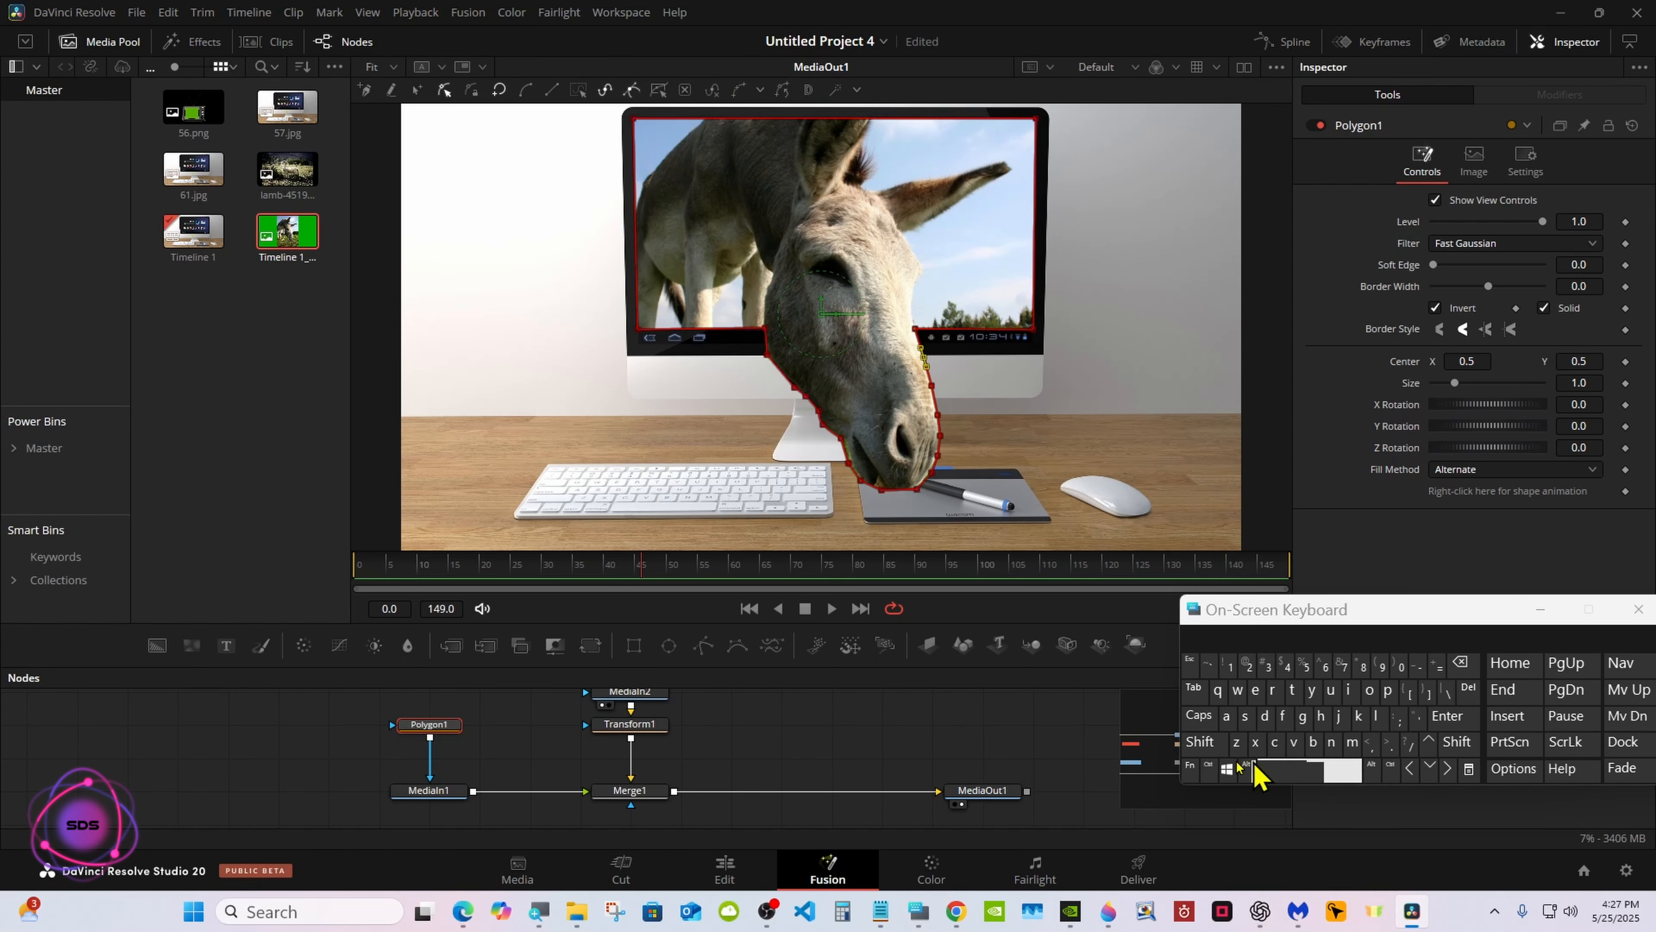
left_click(887, 737)
left_click_drag(882, 666, 882, 713)
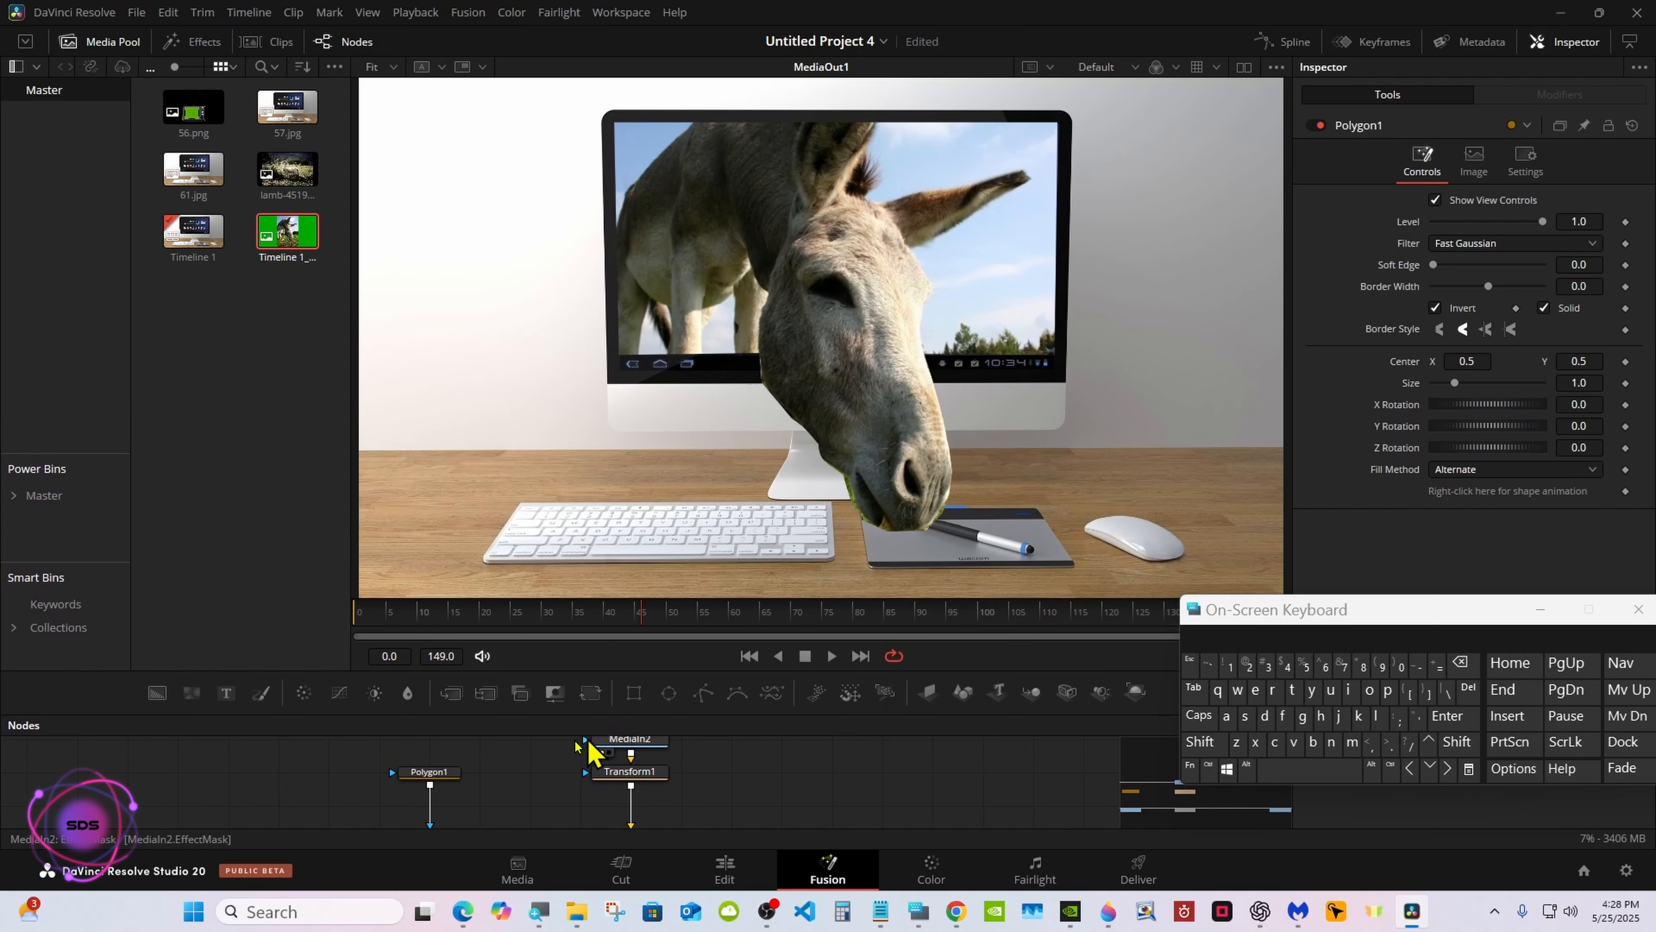
Refit Polygon1's point under the donkey's chin and insert another beside it, moving it up slightly with Modify to tighten the outline.
left_click(429, 773)
left_click_drag(887, 534, 900, 532)
left_click(481, 749)
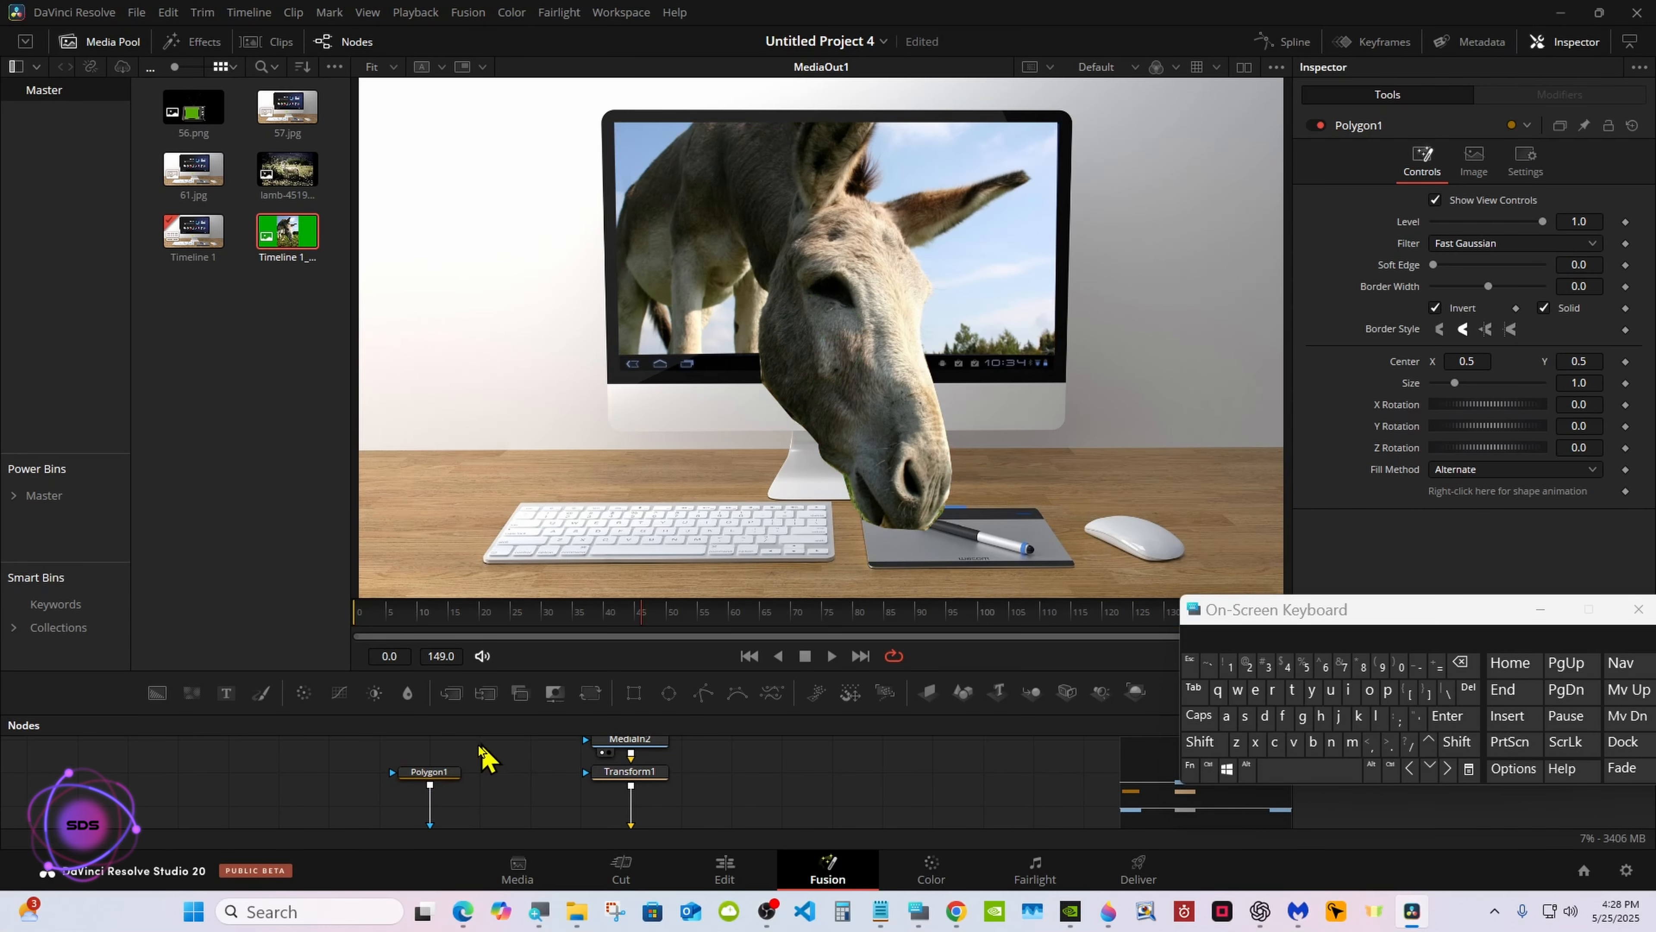
left_click(446, 774)
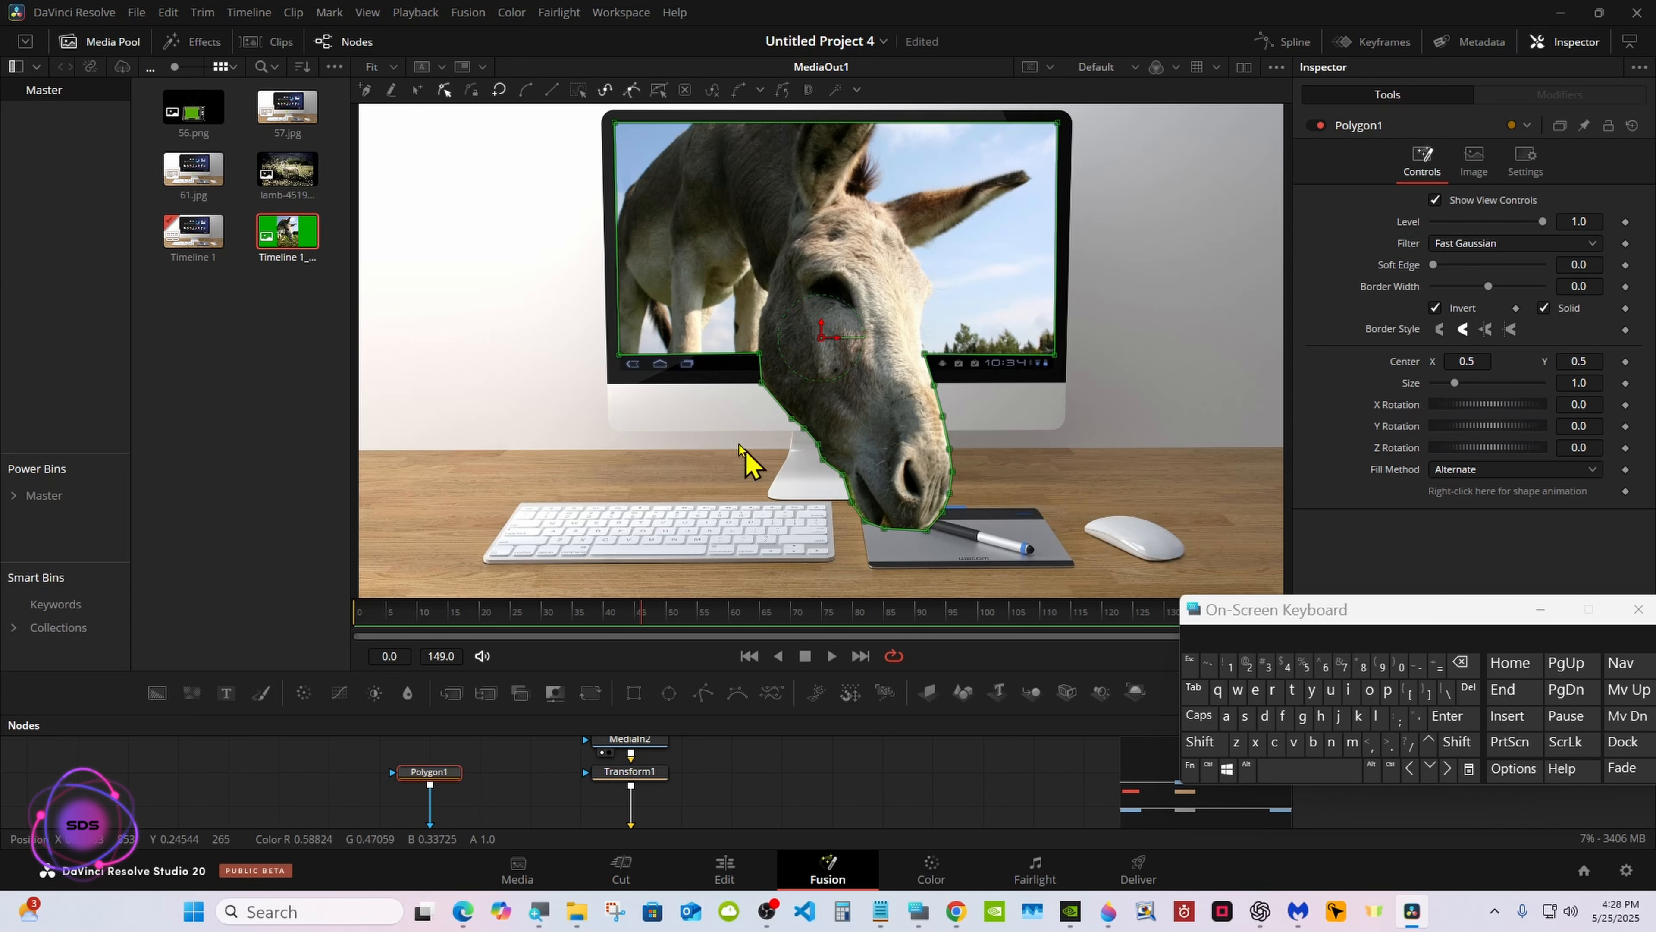
left_click(886, 528)
left_click(892, 529)
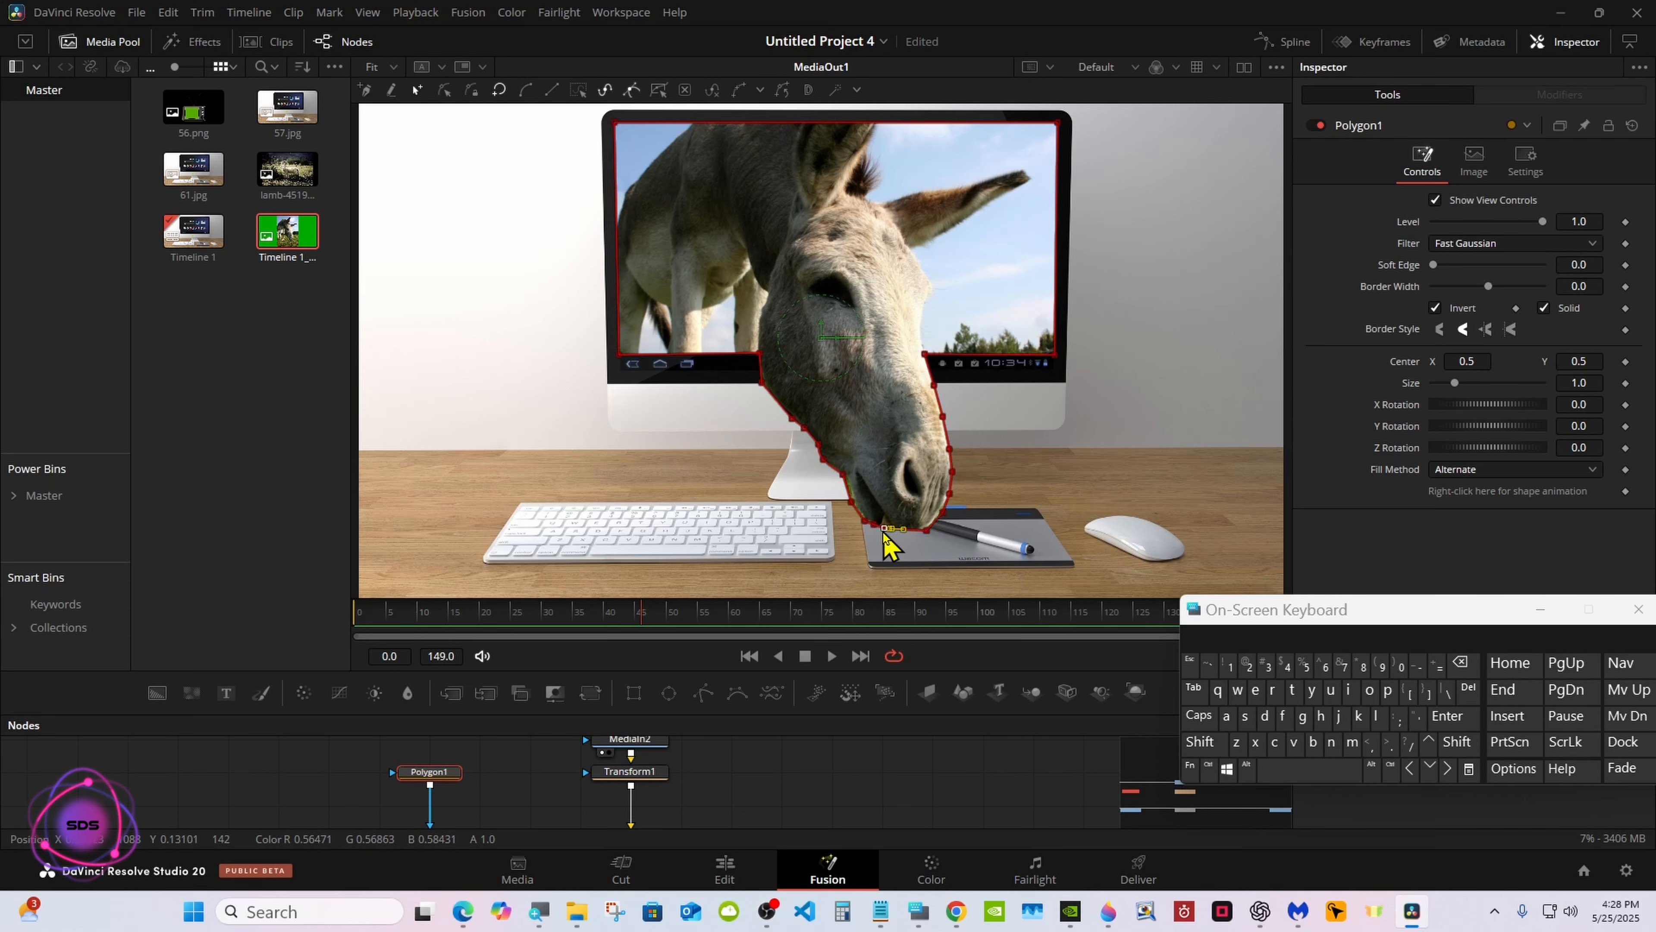
left_click(445, 90)
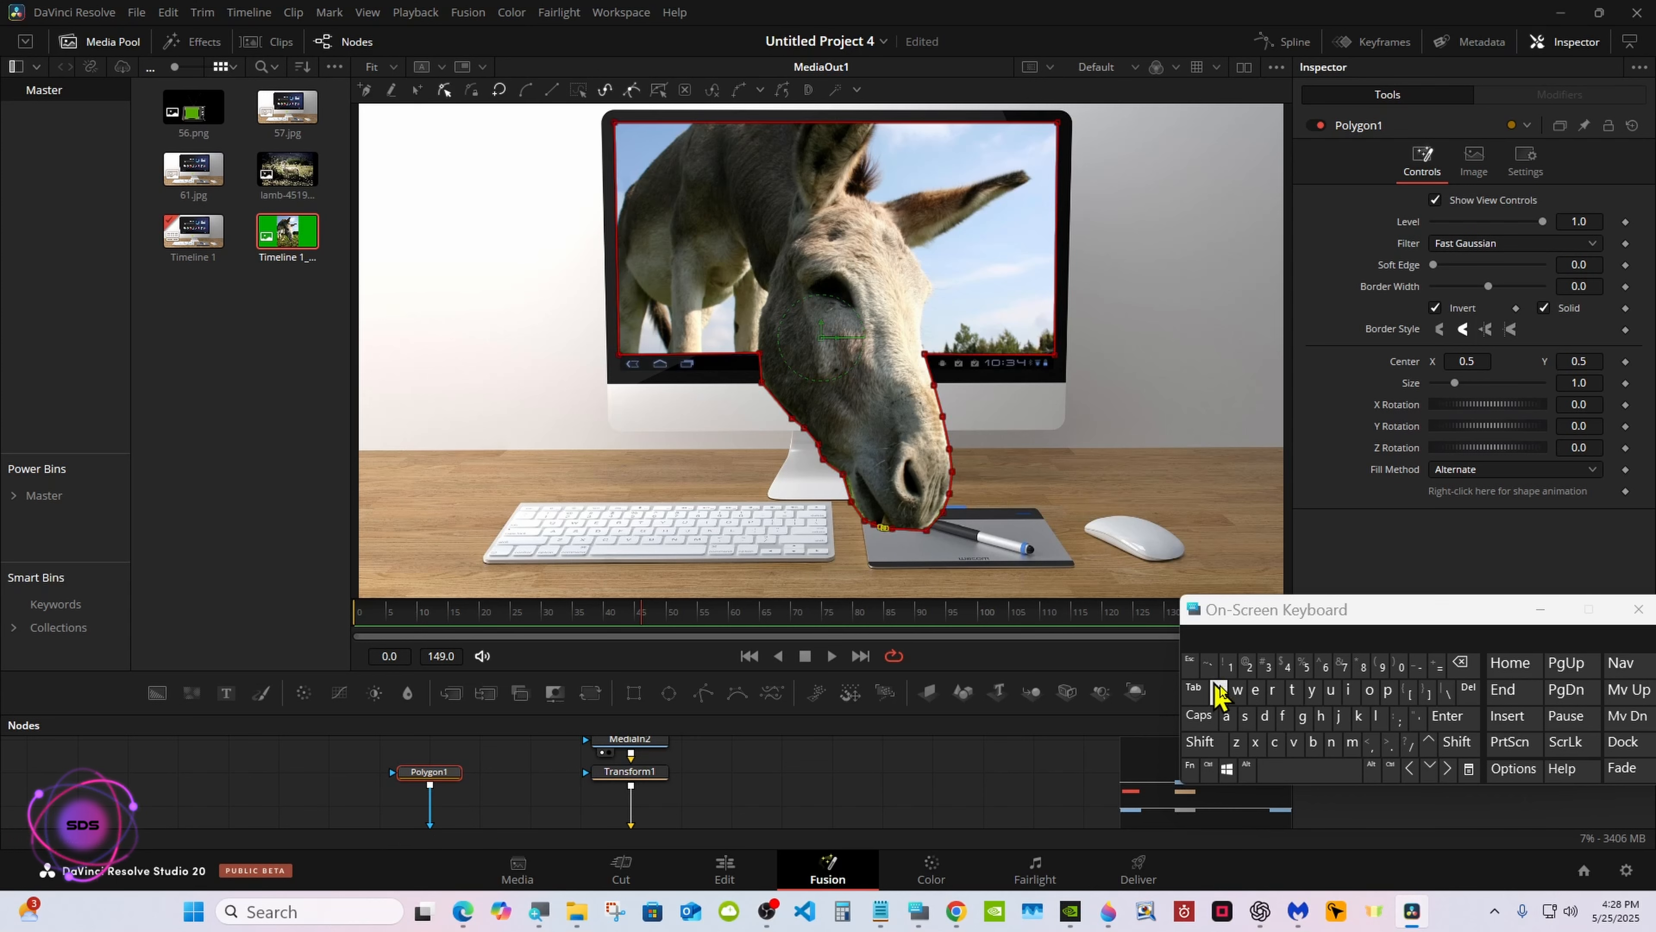
left_click(1428, 744)
left_click(1429, 744)
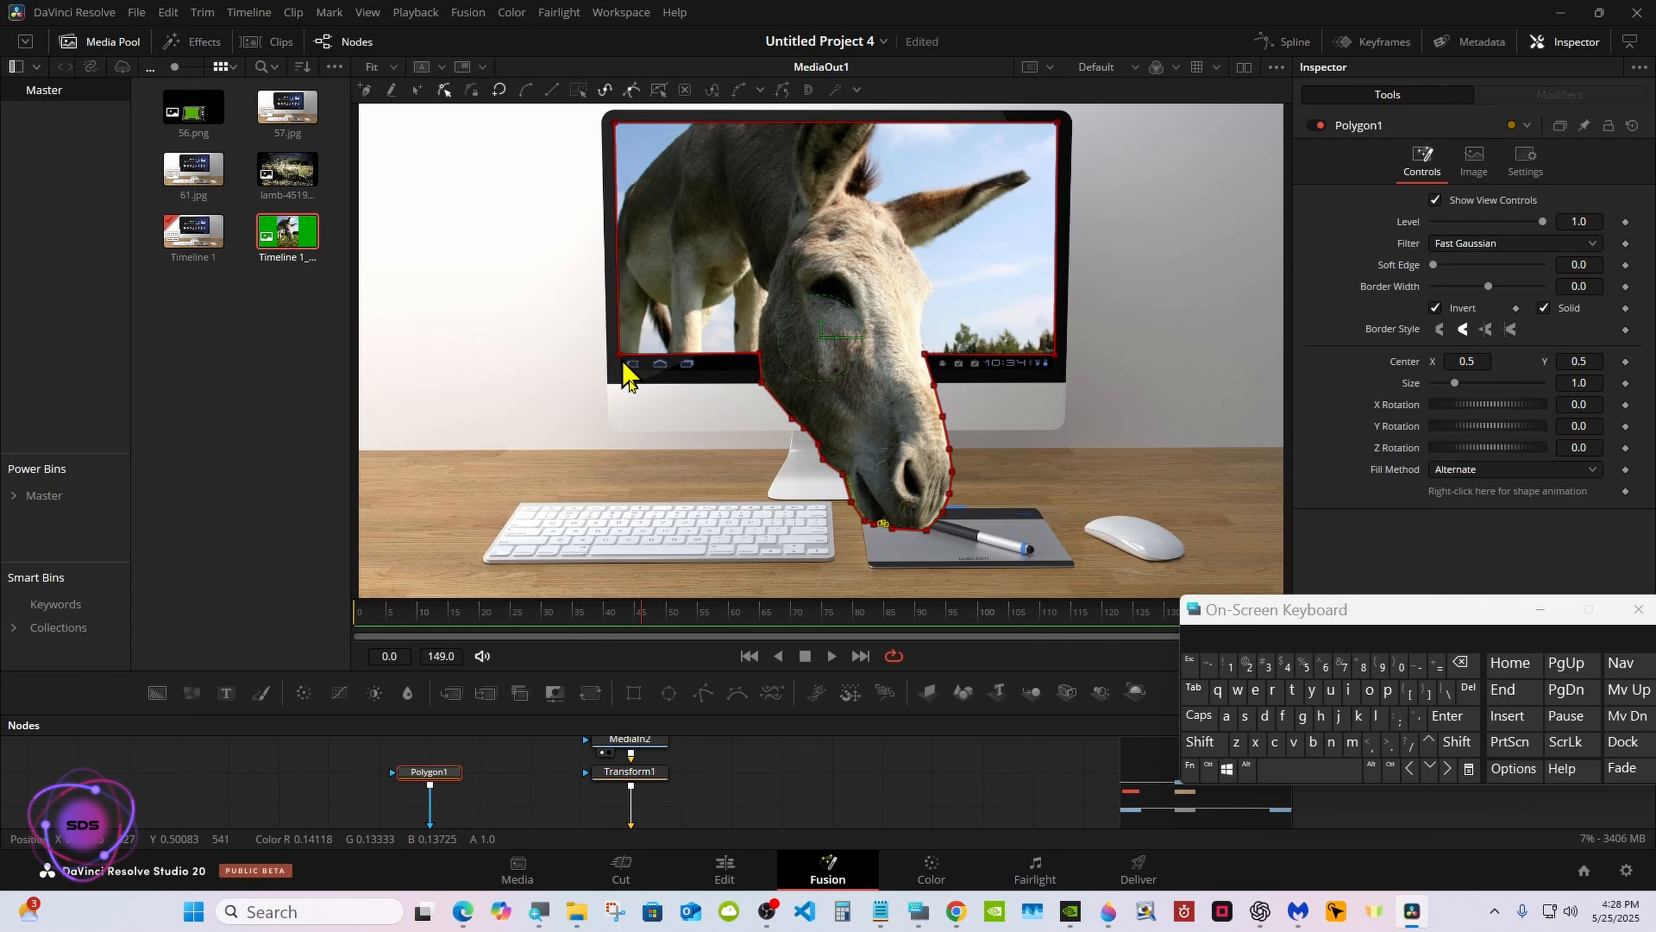
left_click(767, 807)
Insert a further Polygon1 point under the muzzle and adjust the neighbouring lower right point, checking the cutout with the outline hidden.
left_click(434, 776)
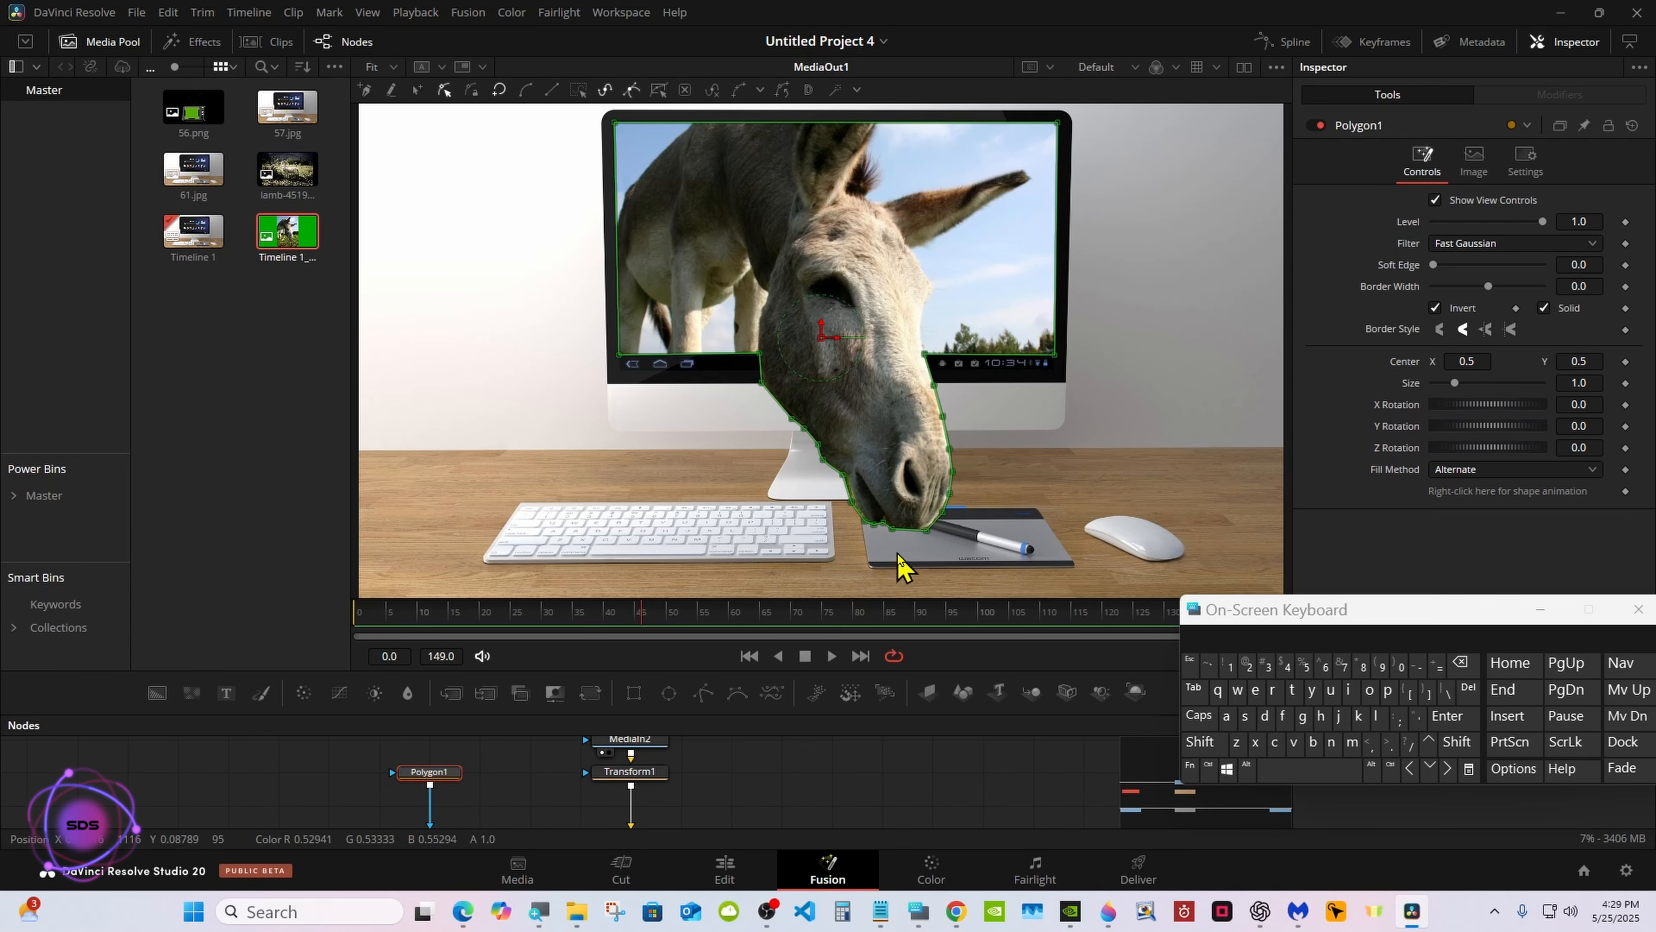
left_click(904, 528)
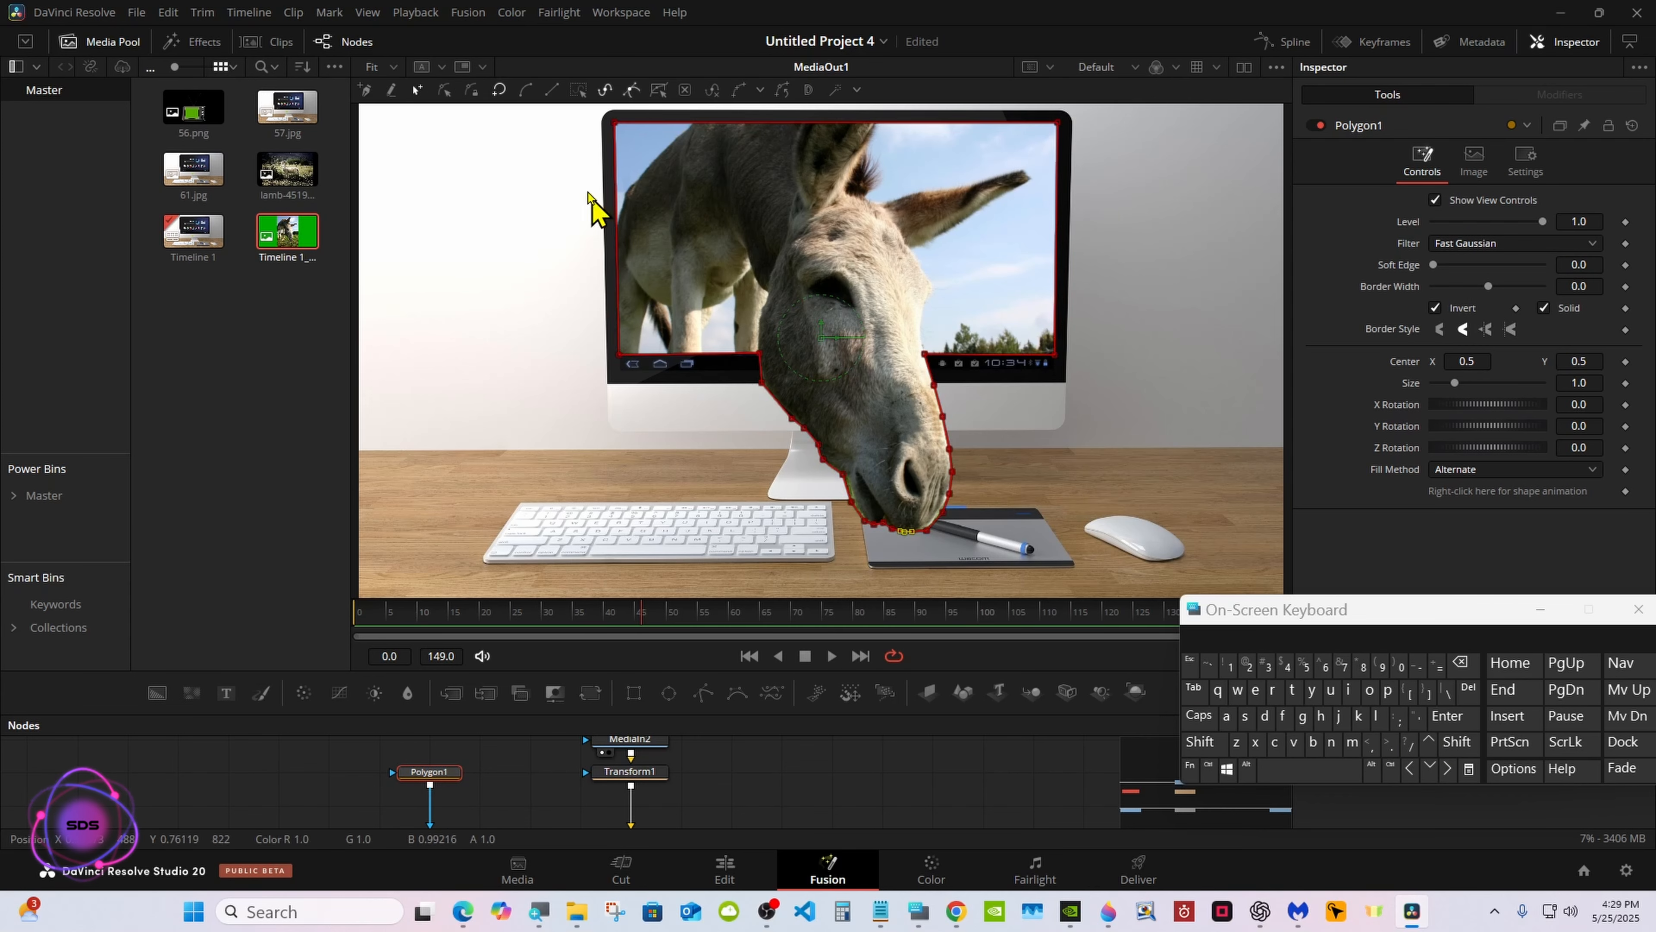
left_click(766, 782)
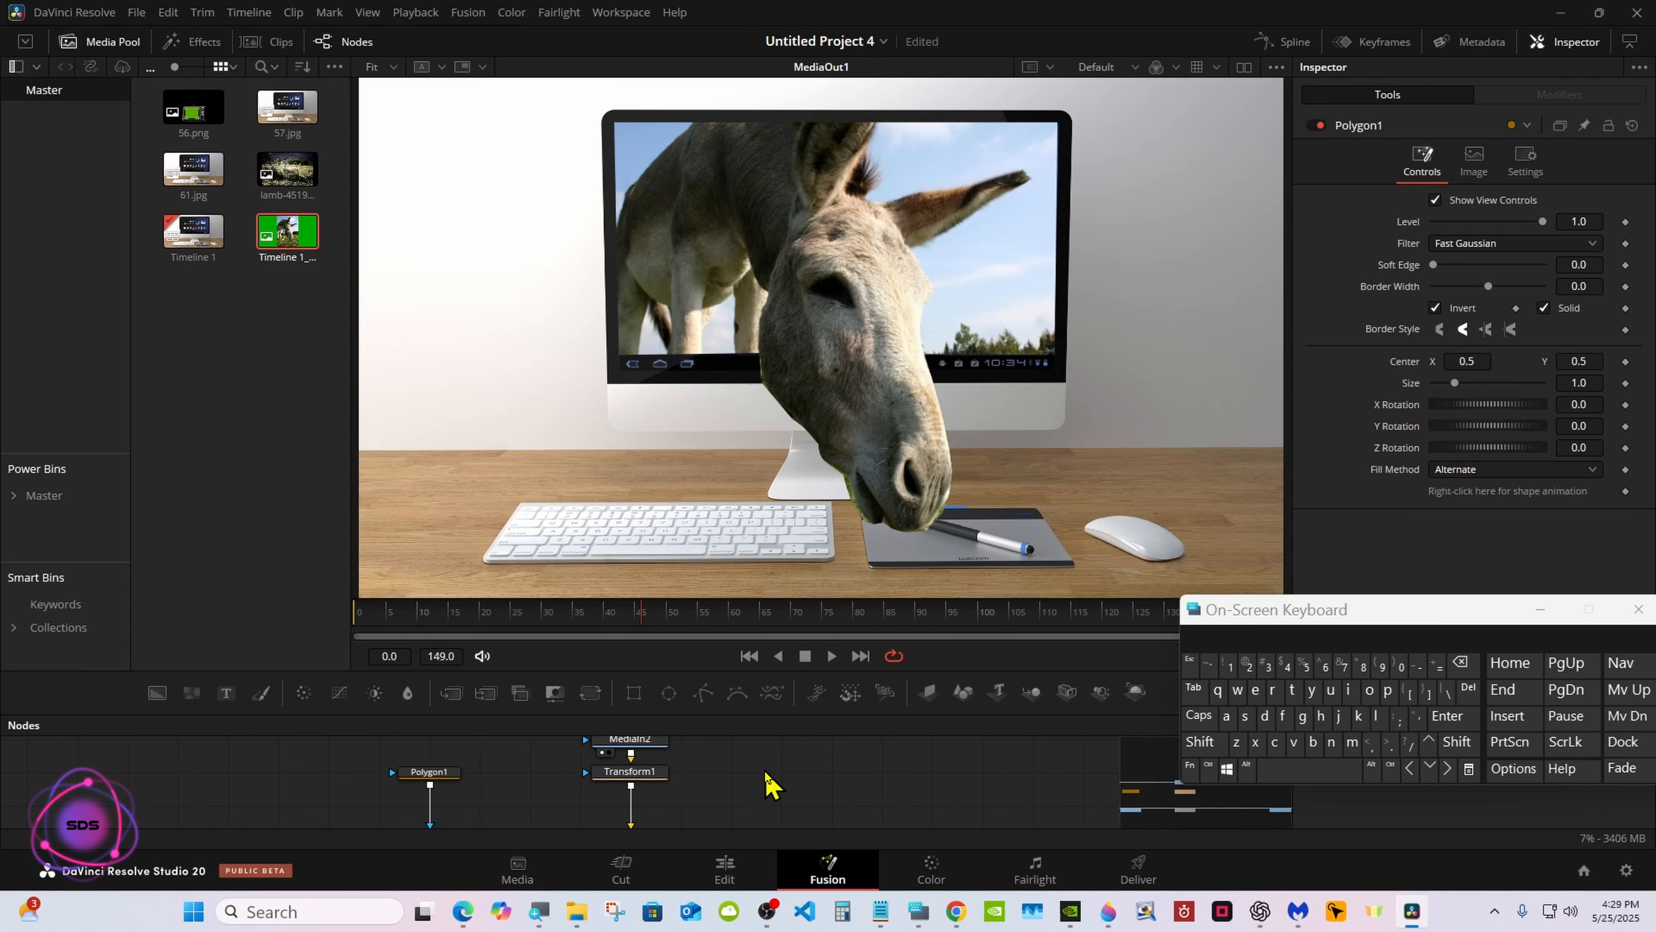
left_click(450, 773)
left_click(926, 528)
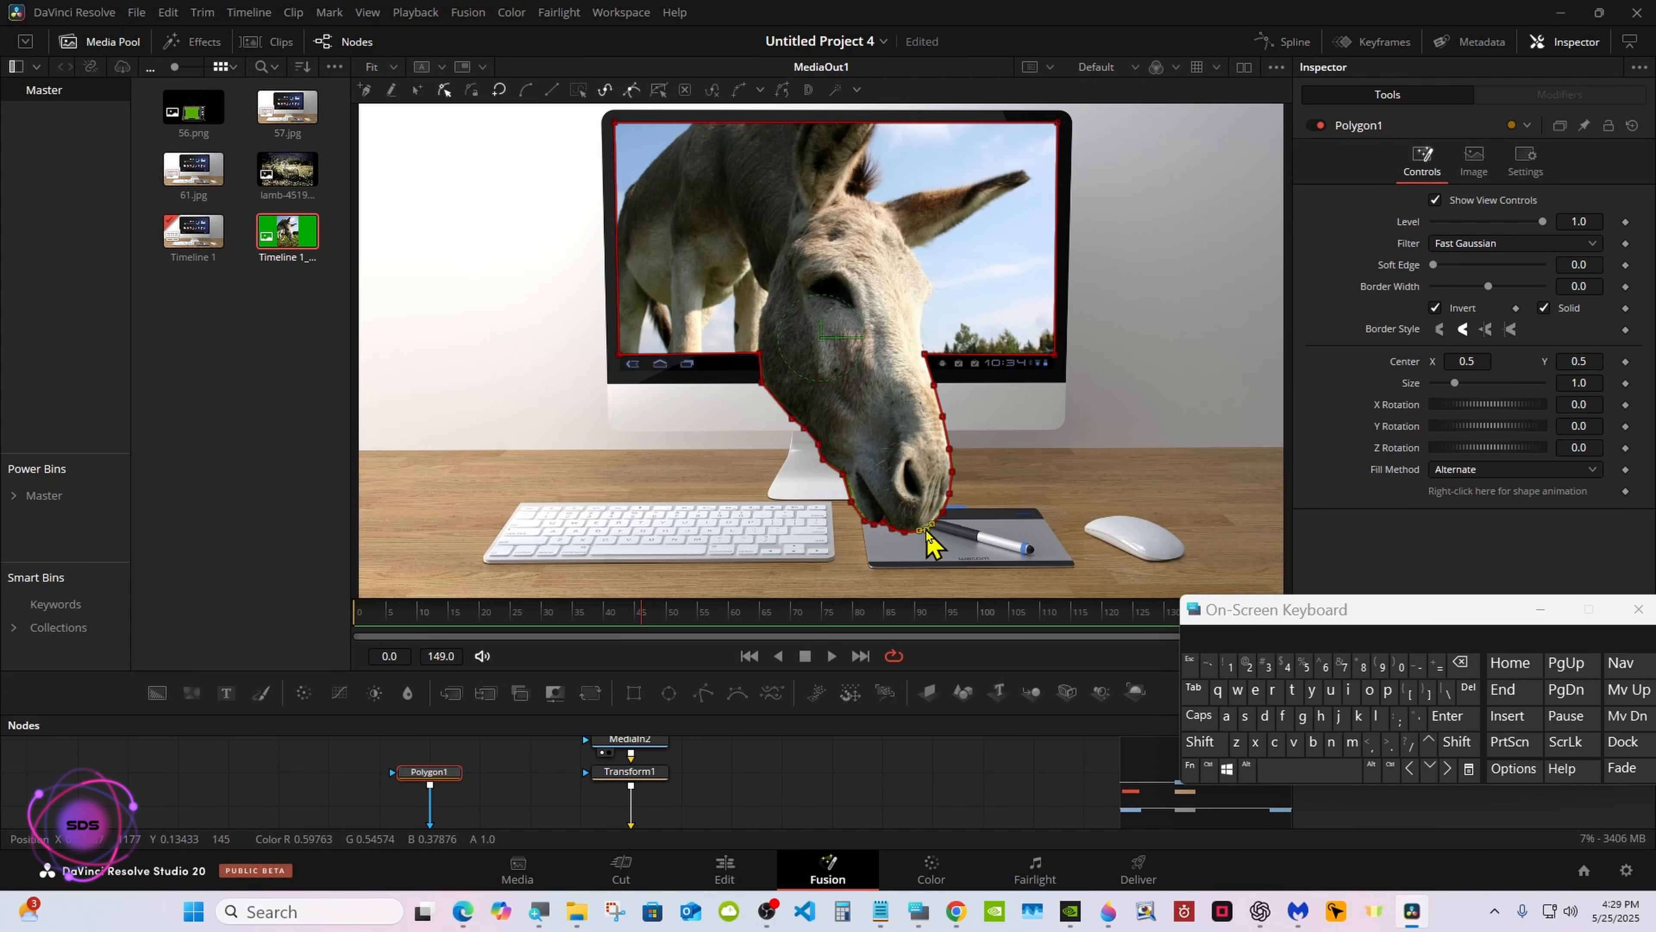
left_click(729, 778)
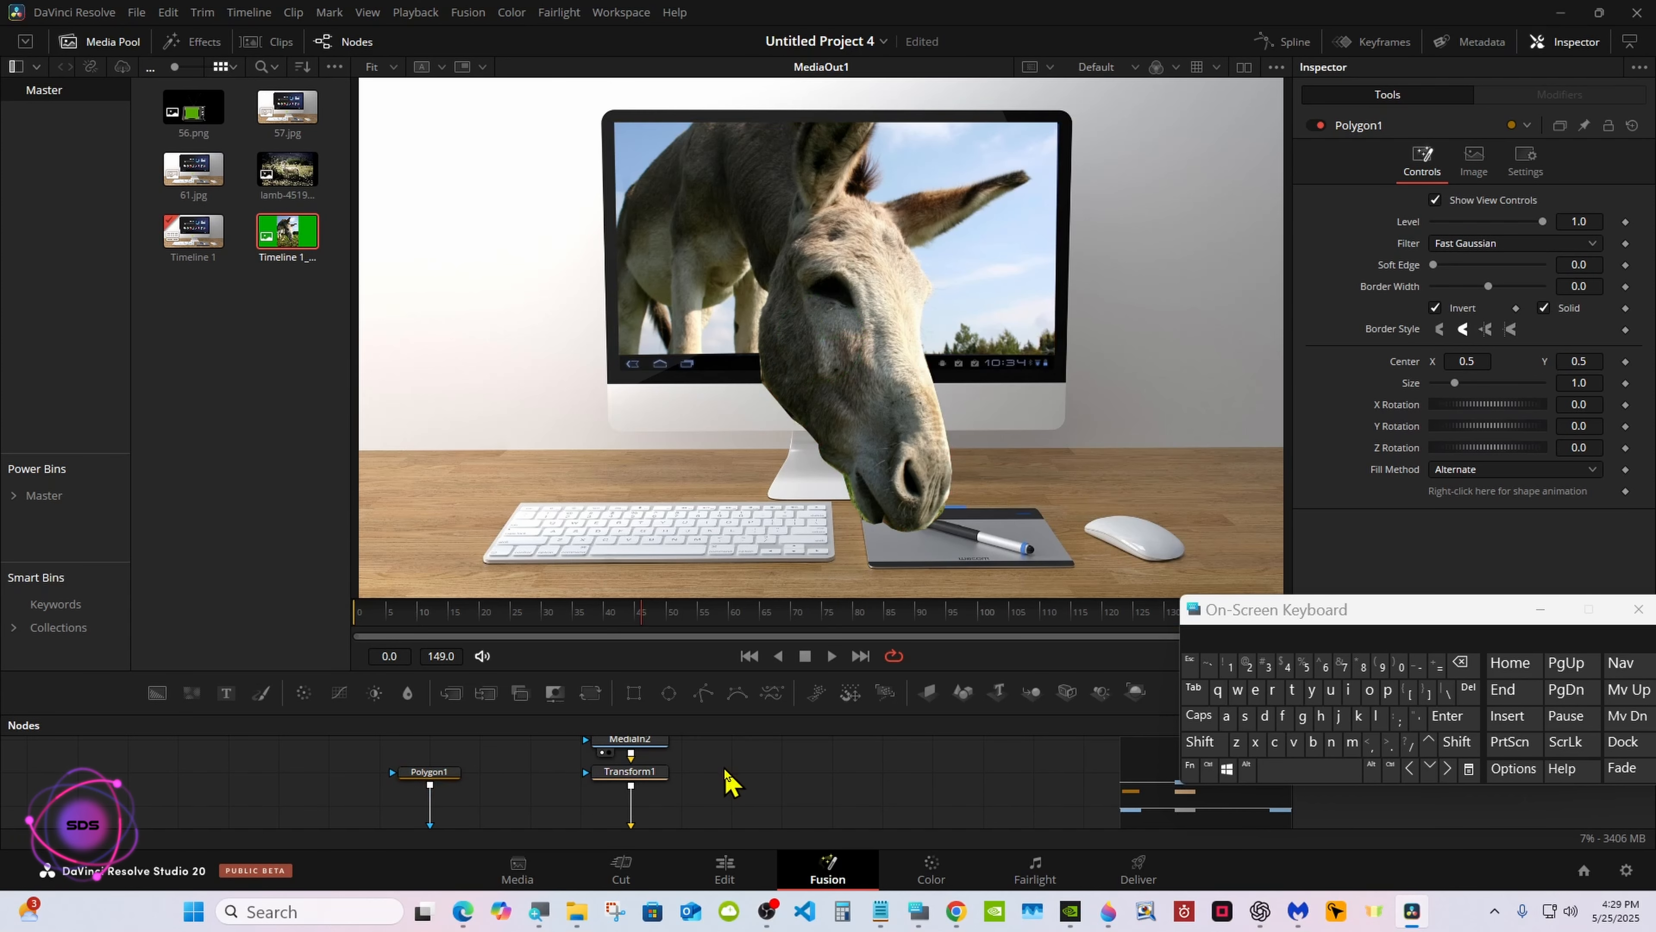
Insert two points on Polygon1's edge along the top of the display, one on either side of the donkey's upright ear.
left_click(449, 777)
left_click_drag(847, 714, 845, 791)
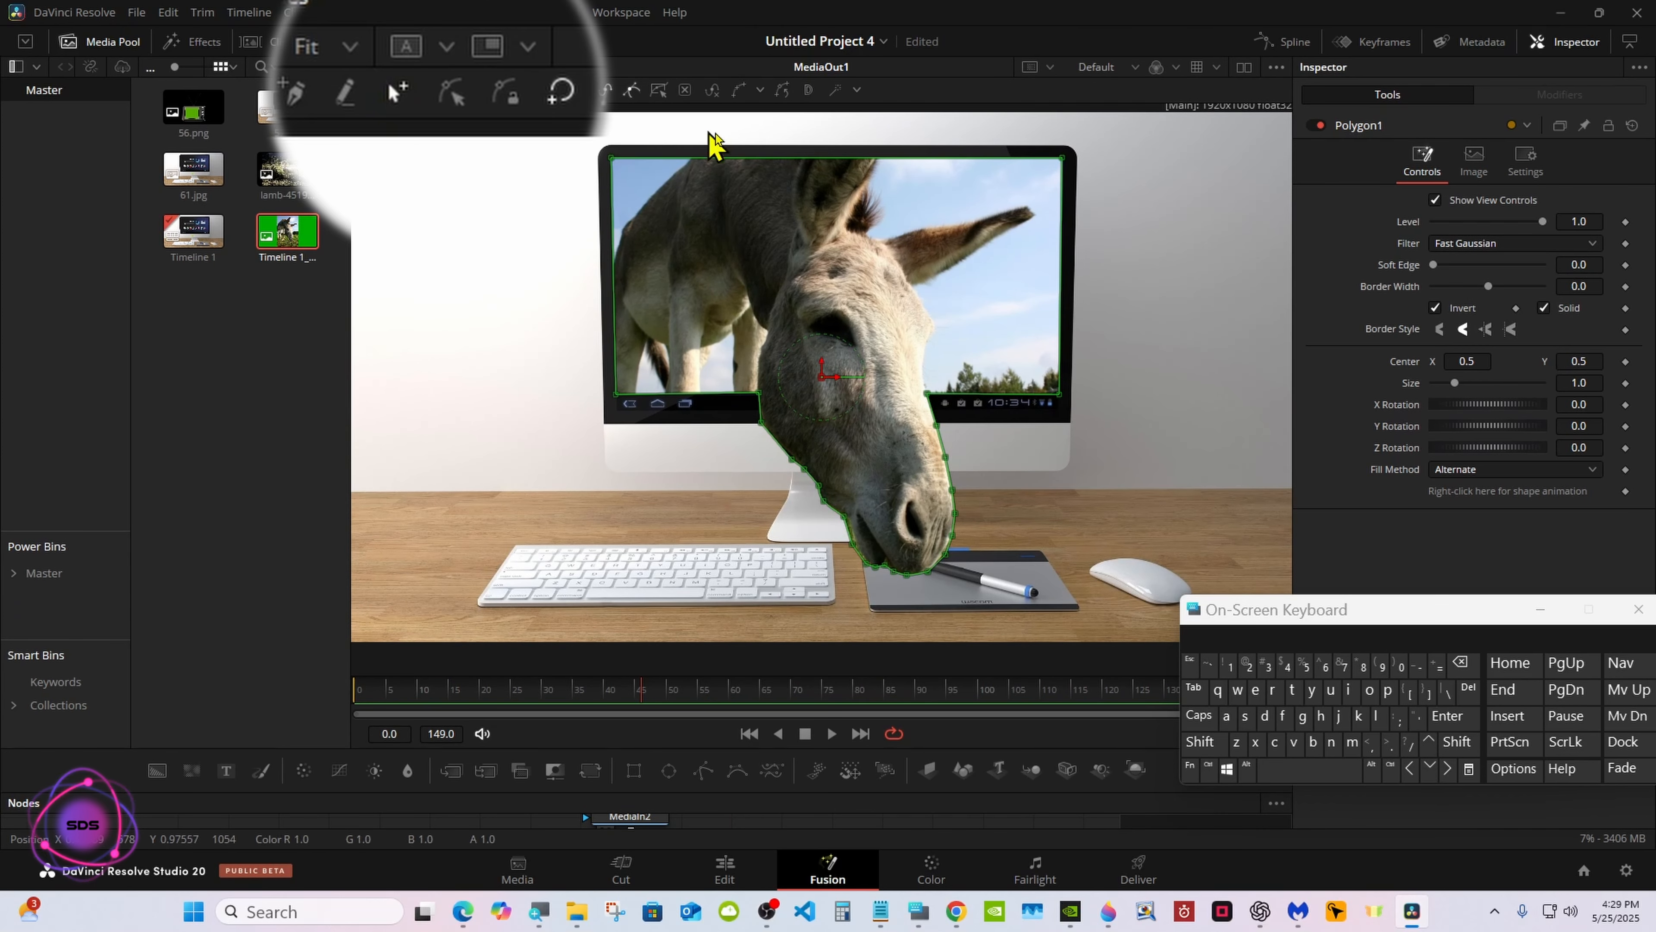
left_click(800, 159)
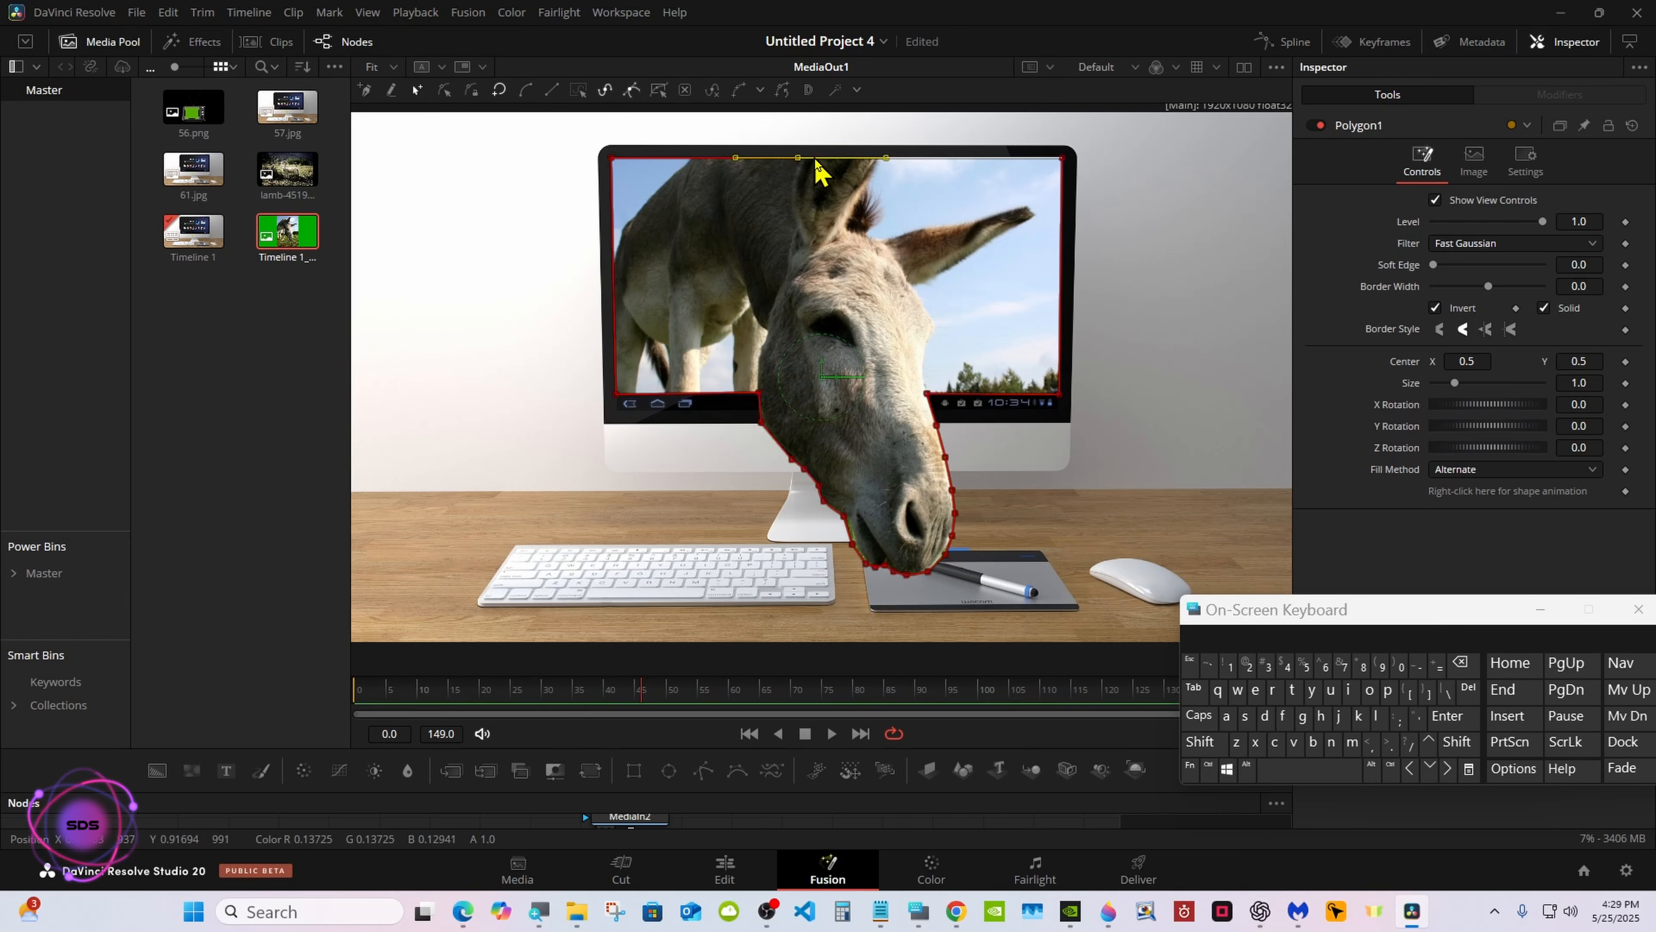
left_click_drag(887, 160, 851, 161)
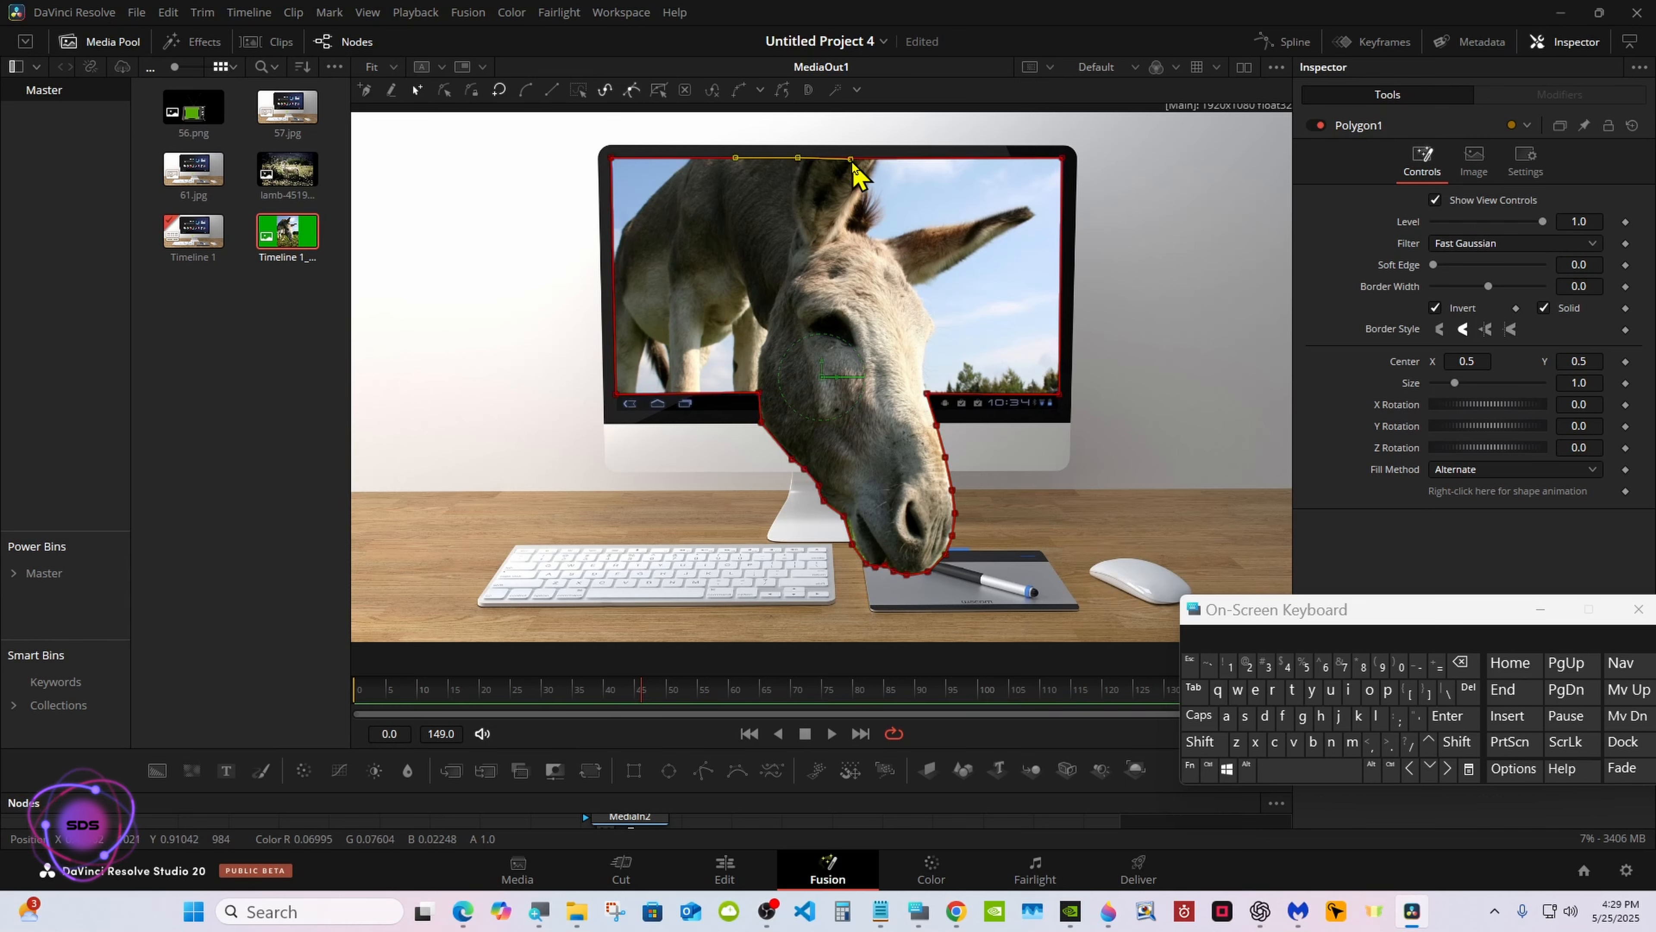
left_click(878, 159)
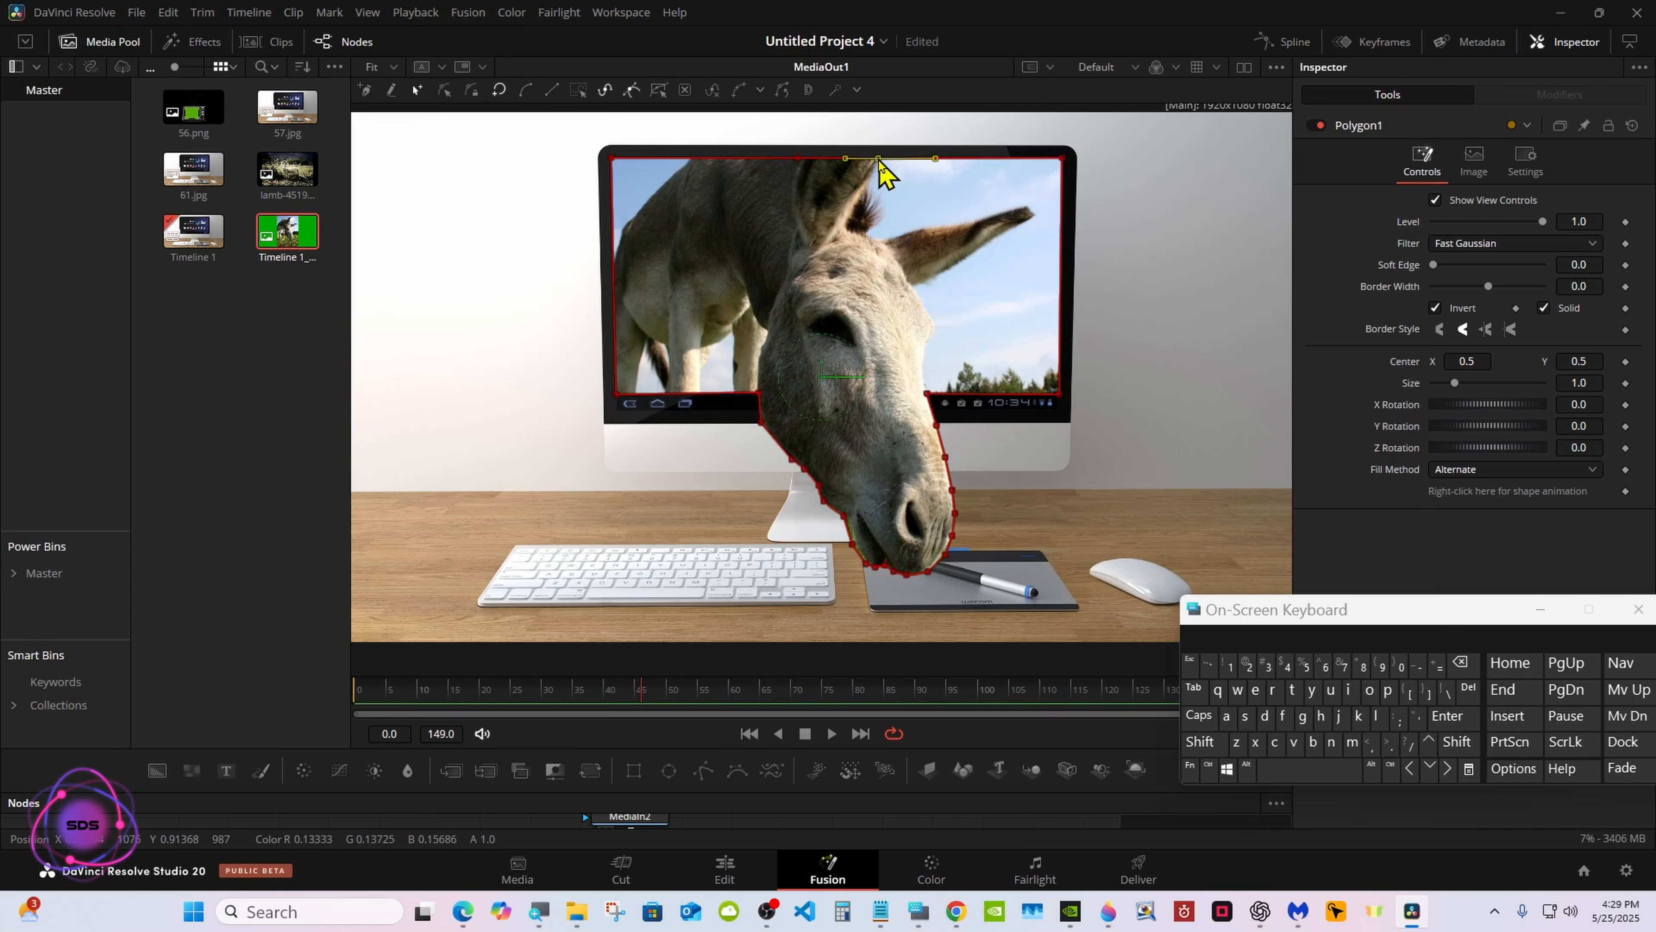
Bend the Polygon1 segment between the two new ear points upward so it arches above the display's top edge.
left_click(548, 93)
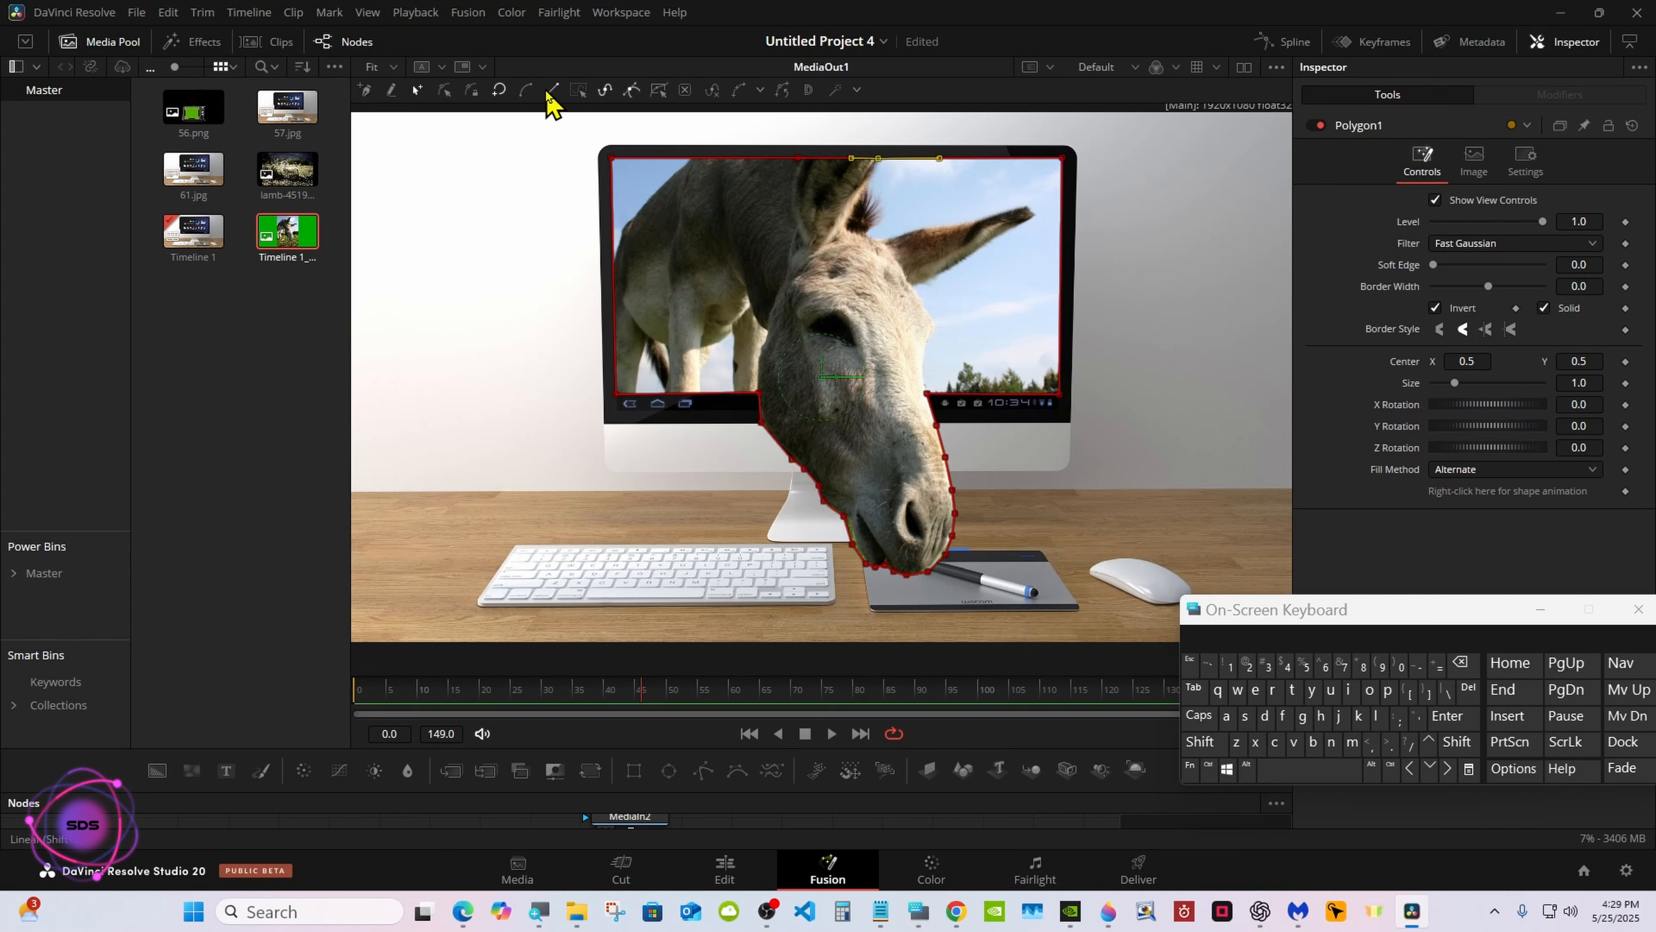
left_click(1209, 772)
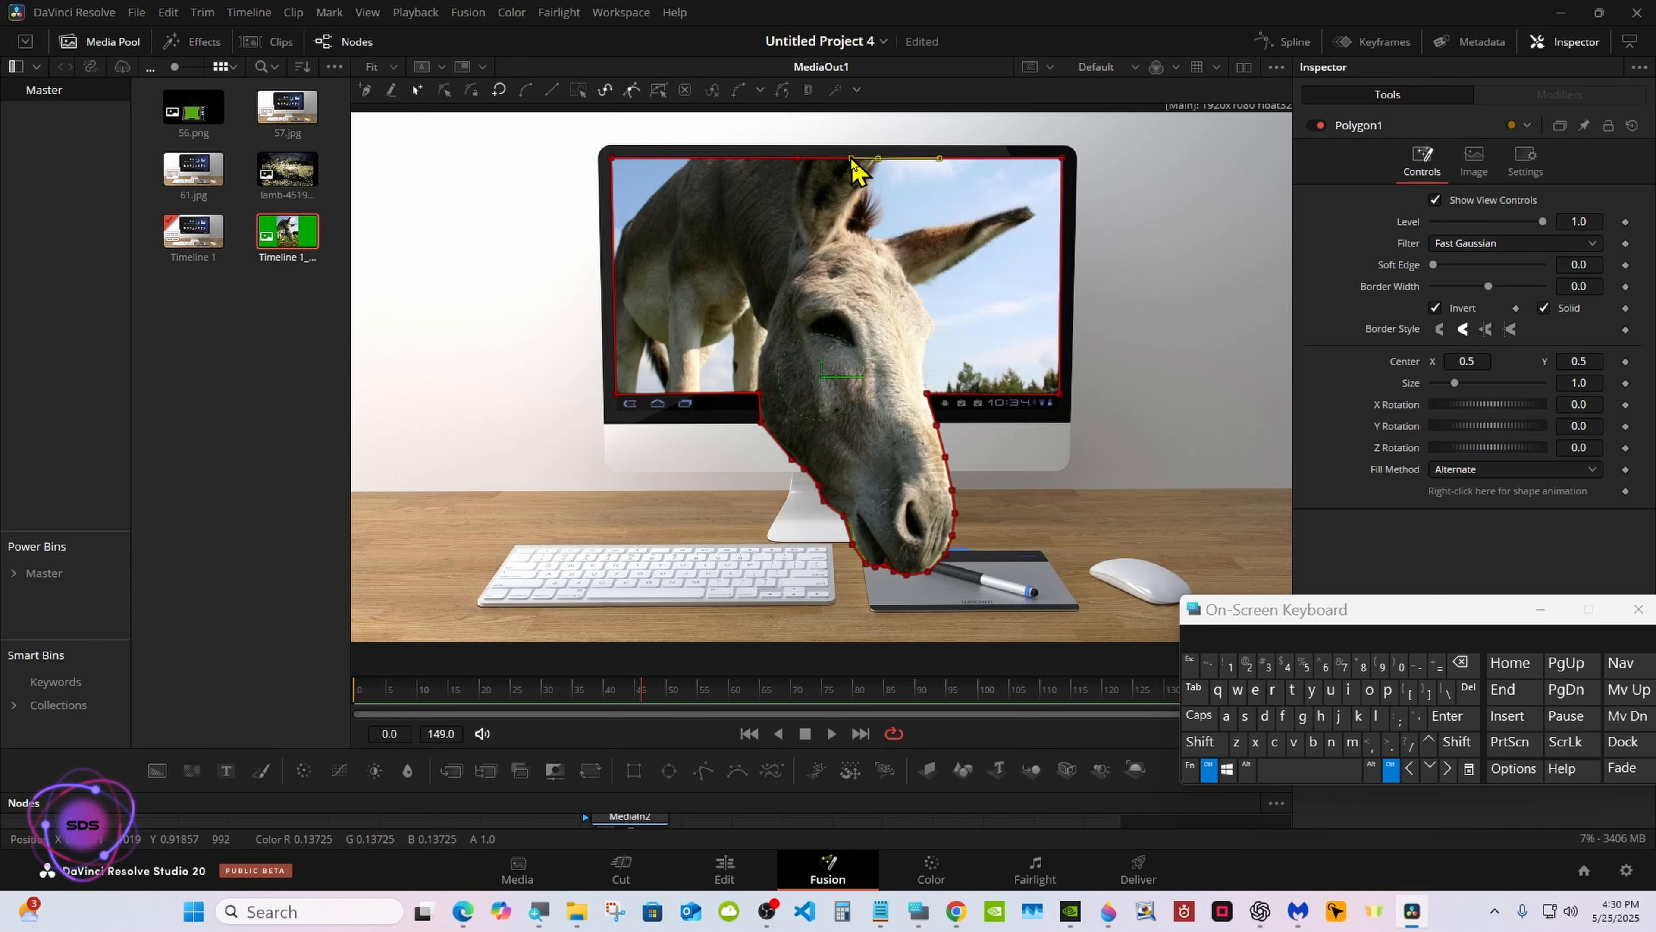
left_click_drag(866, 137, 817, 136)
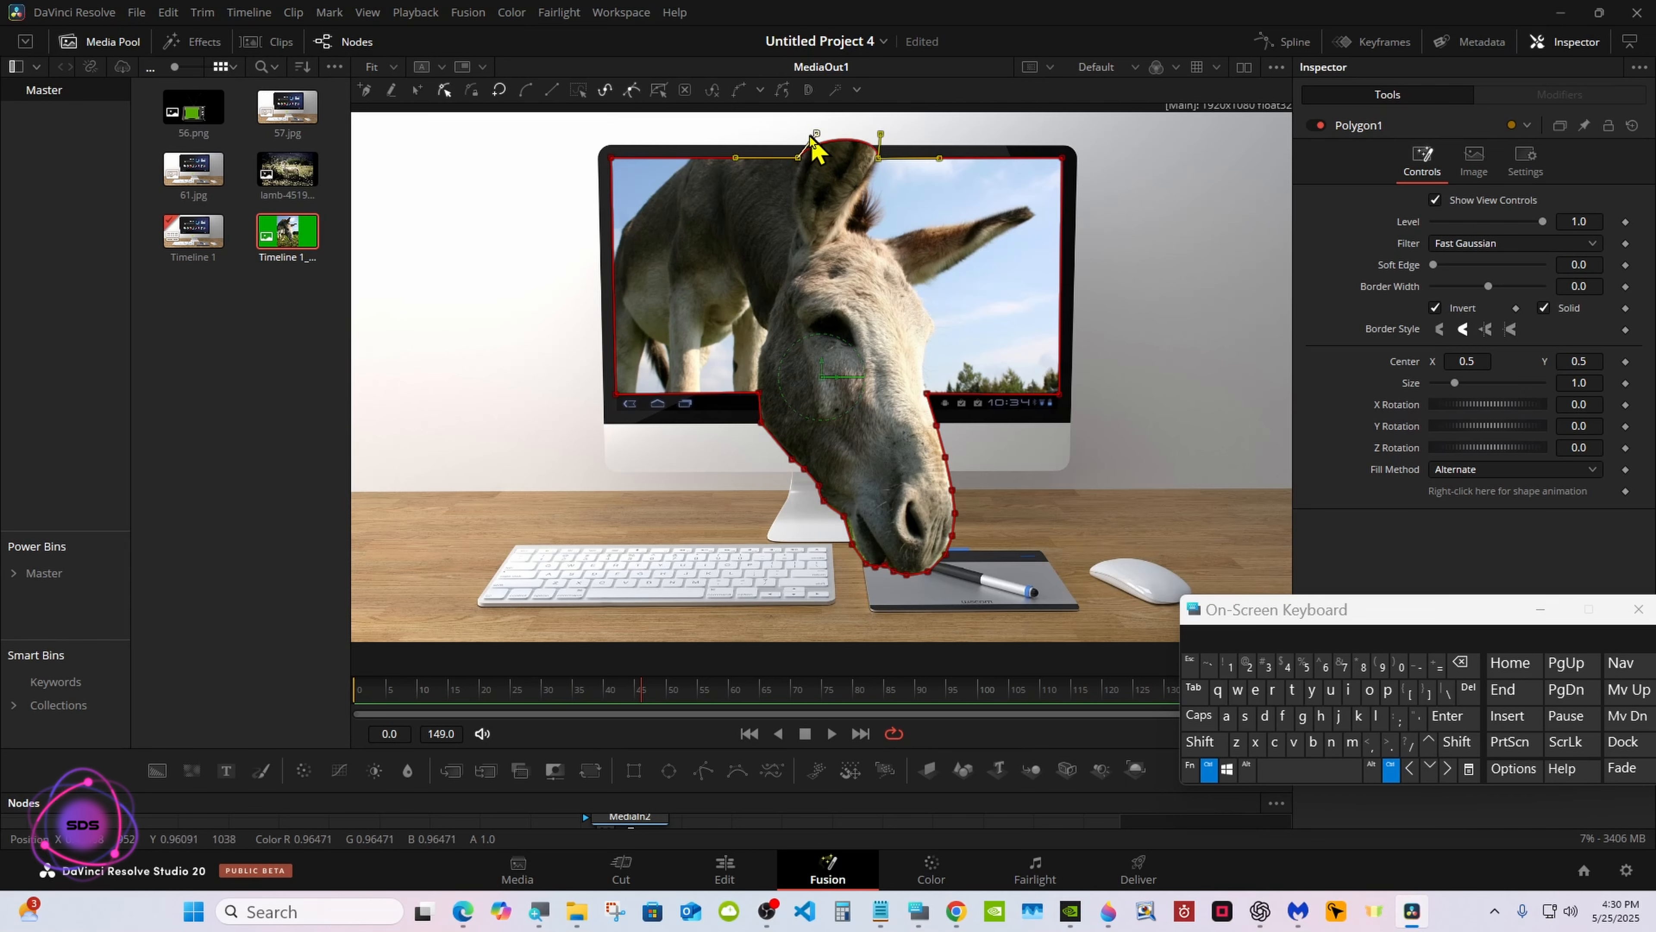
left_click(1208, 768)
Insert a point at the top of Polygon1's ear arch and move it above the image's upper edge to uncover the ear tip.
right_click(835, 512)
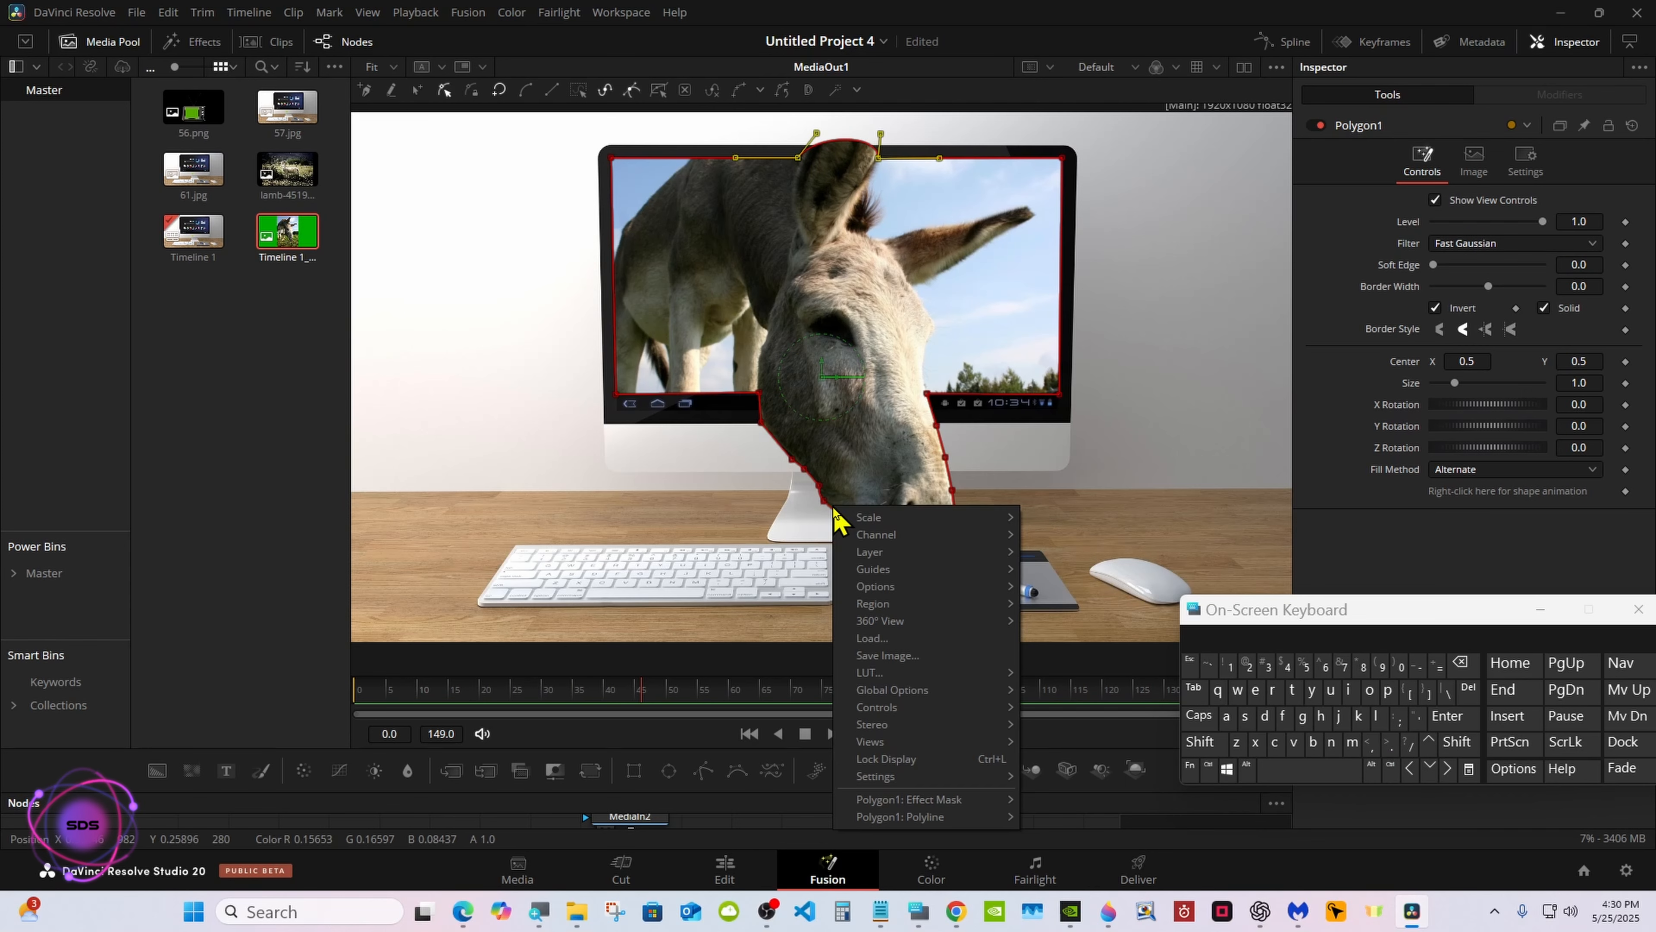
right_click(772, 522)
mouse_move(926, 533)
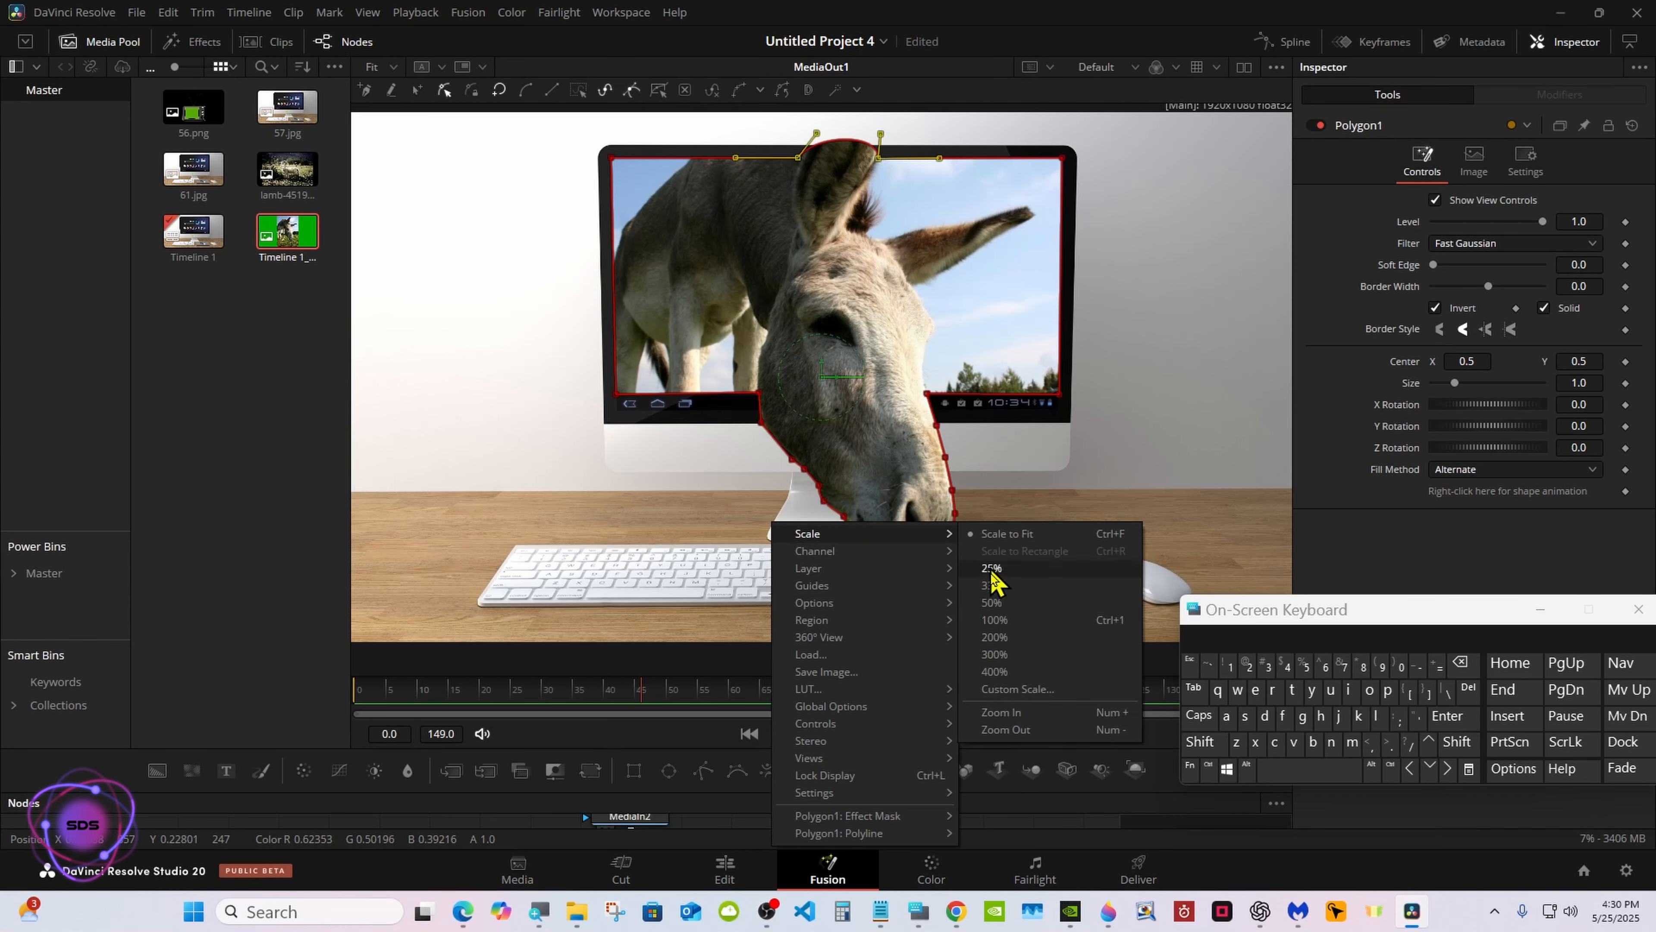
left_click(1004, 730)
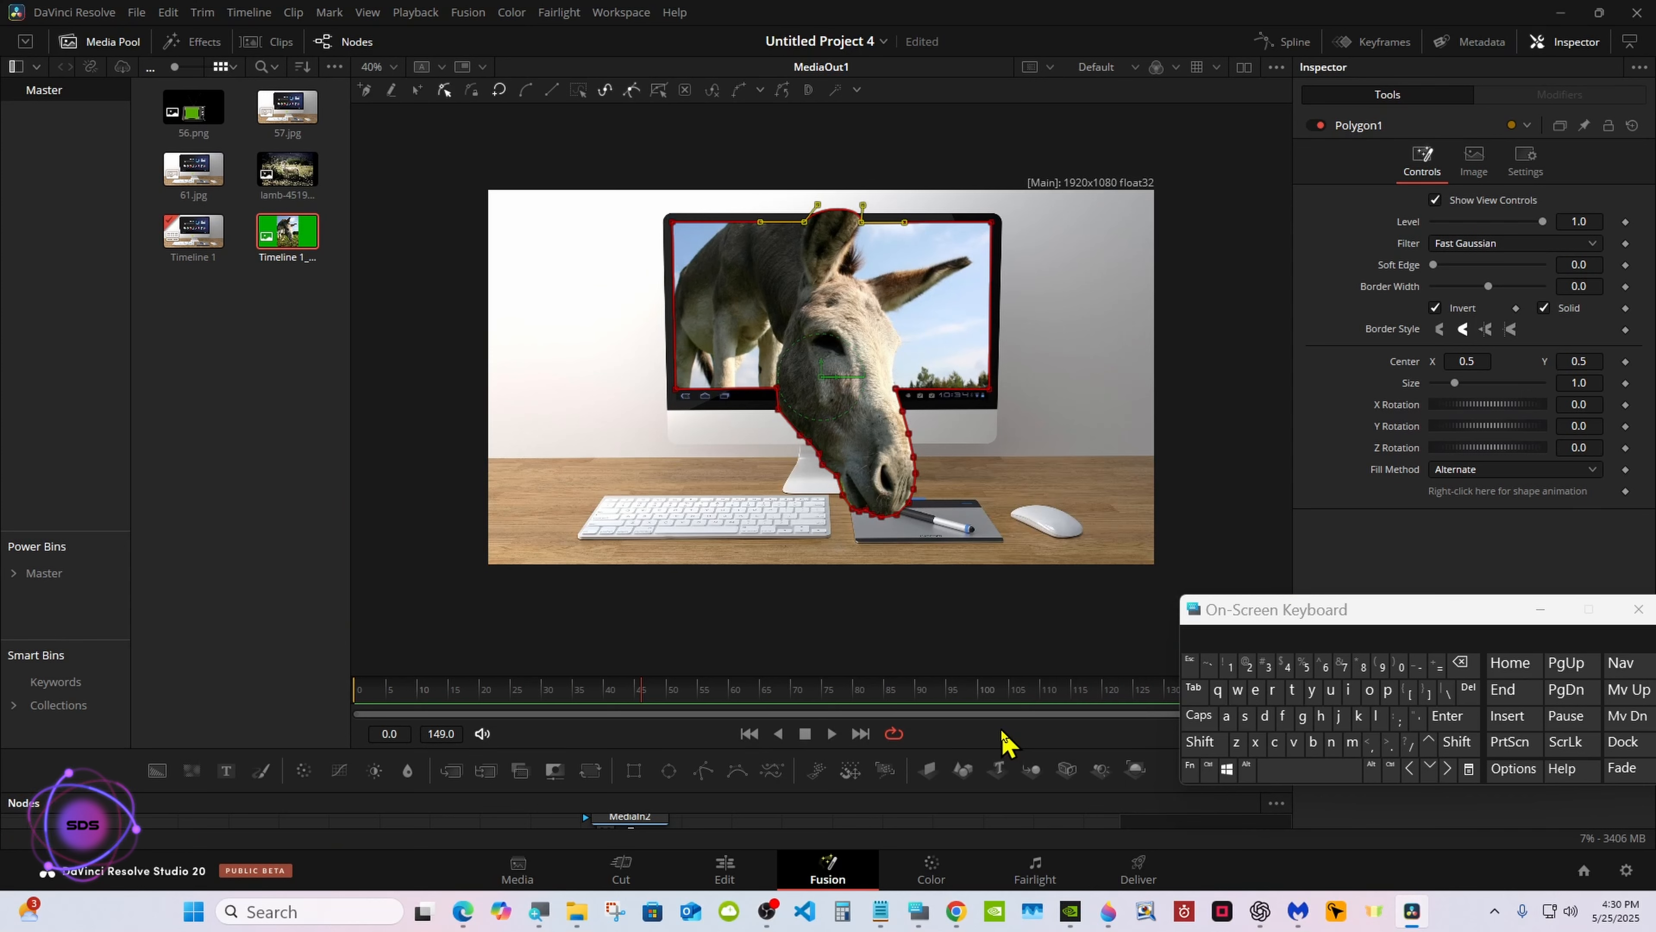
left_click(418, 92)
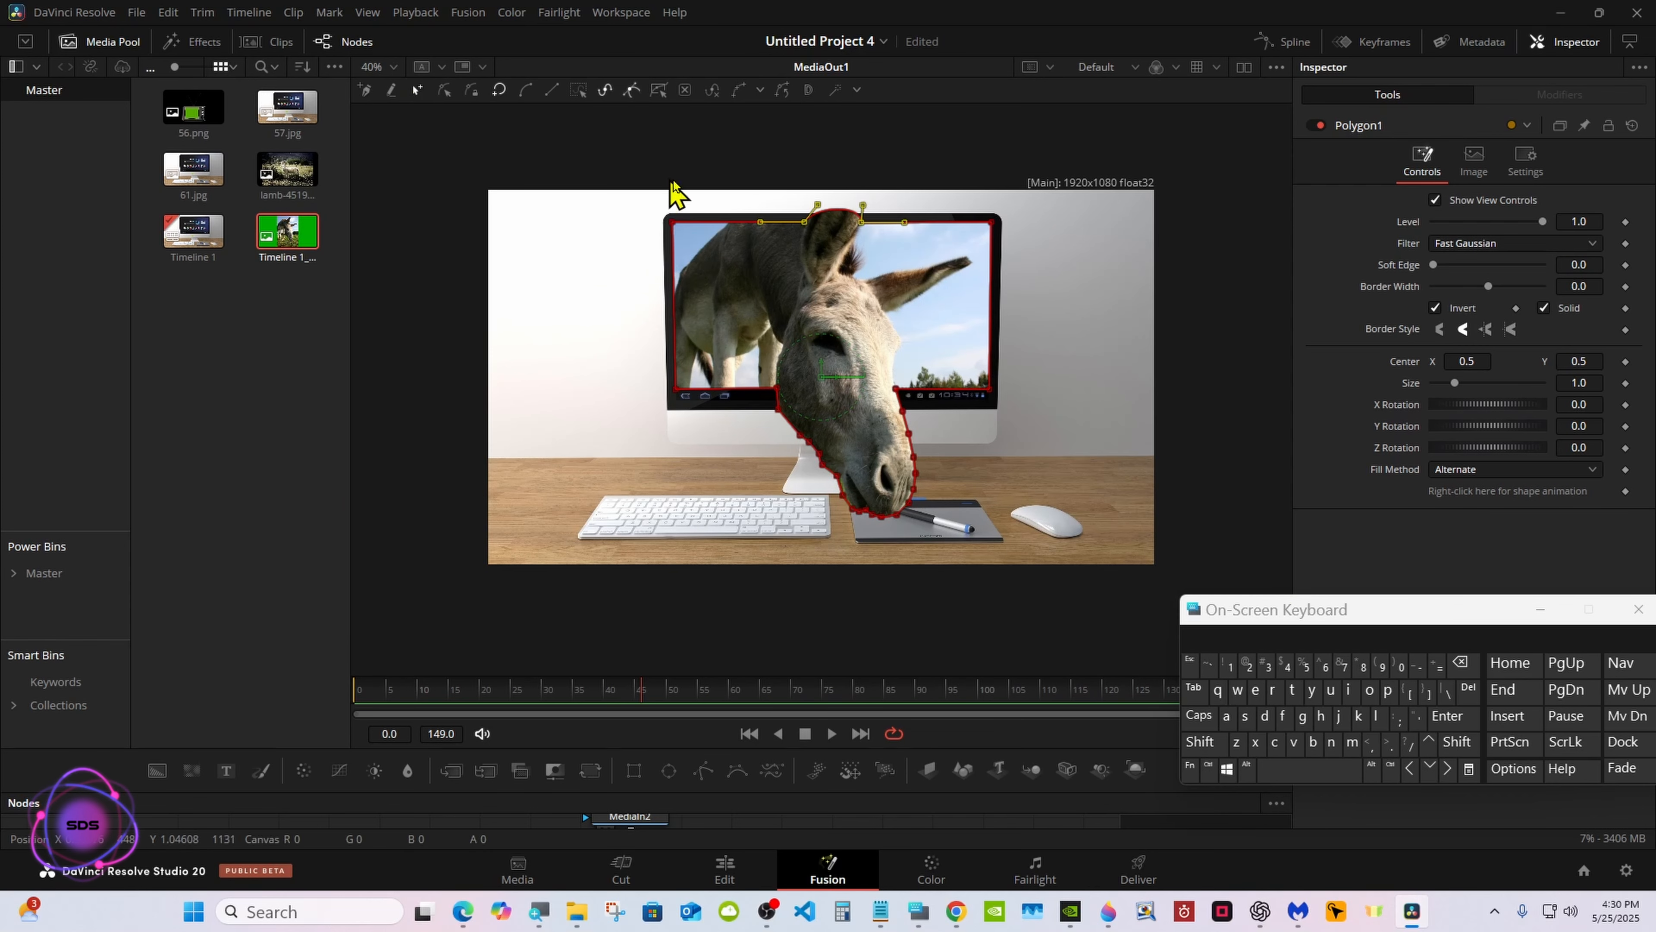
left_click(845, 209)
left_click(444, 90)
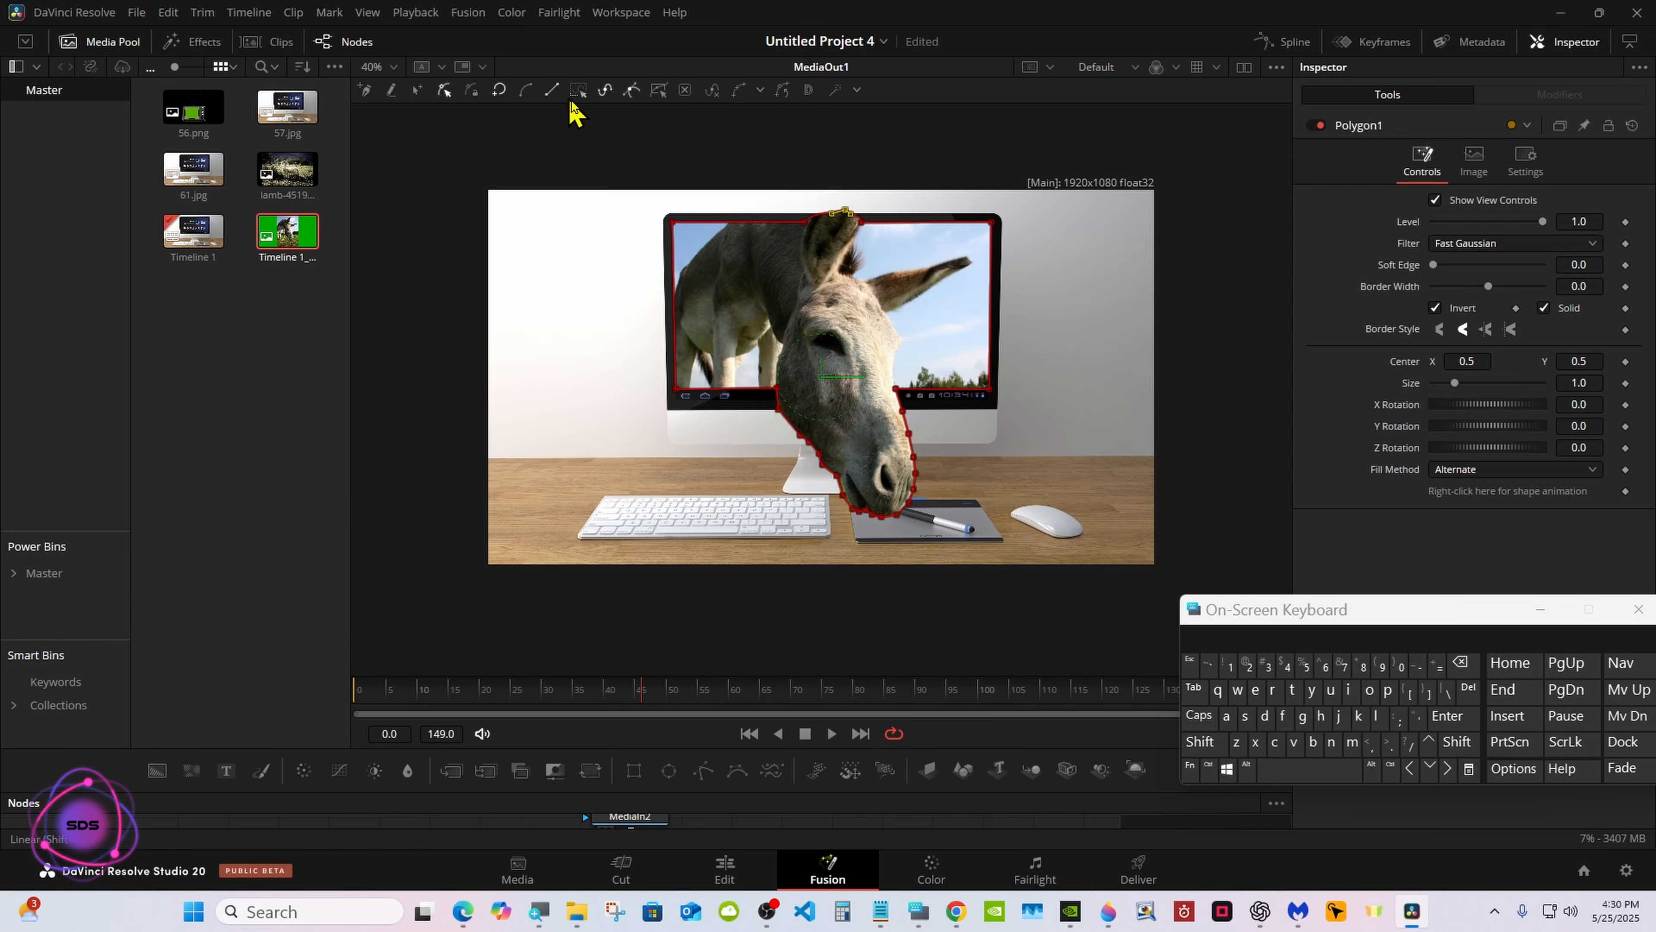
left_click_drag(845, 210, 863, 168)
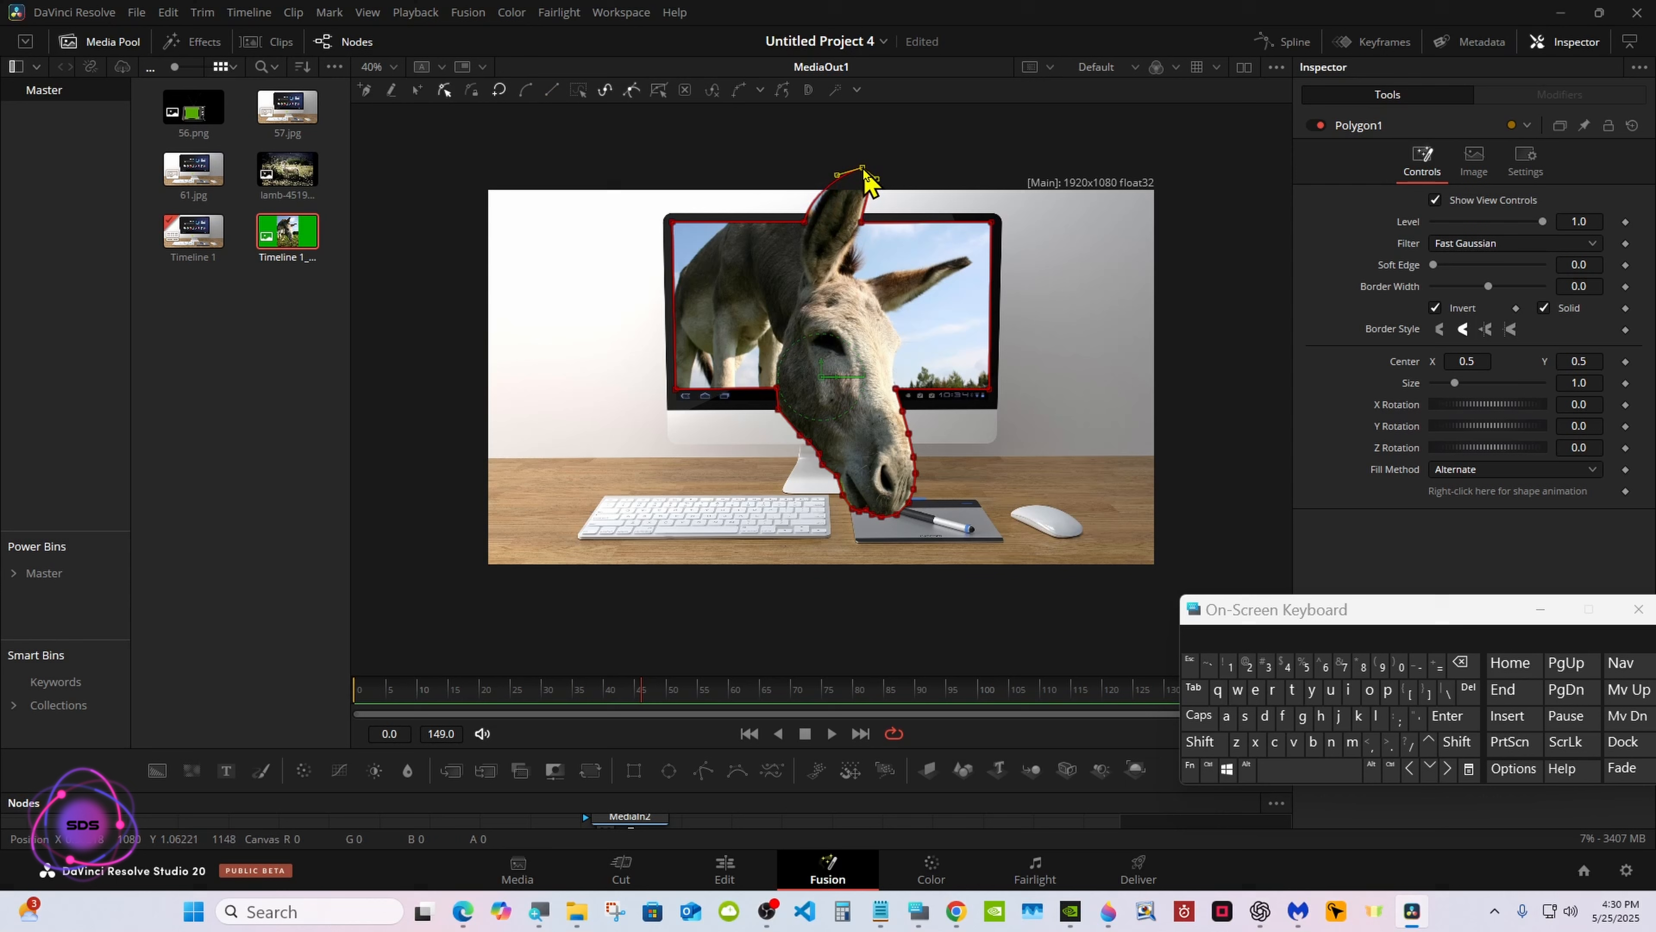
Adjust the handle of Polygon1's left ear-base point, and make both ear-base points linear.
left_click(807, 222)
key("ctrl+s")
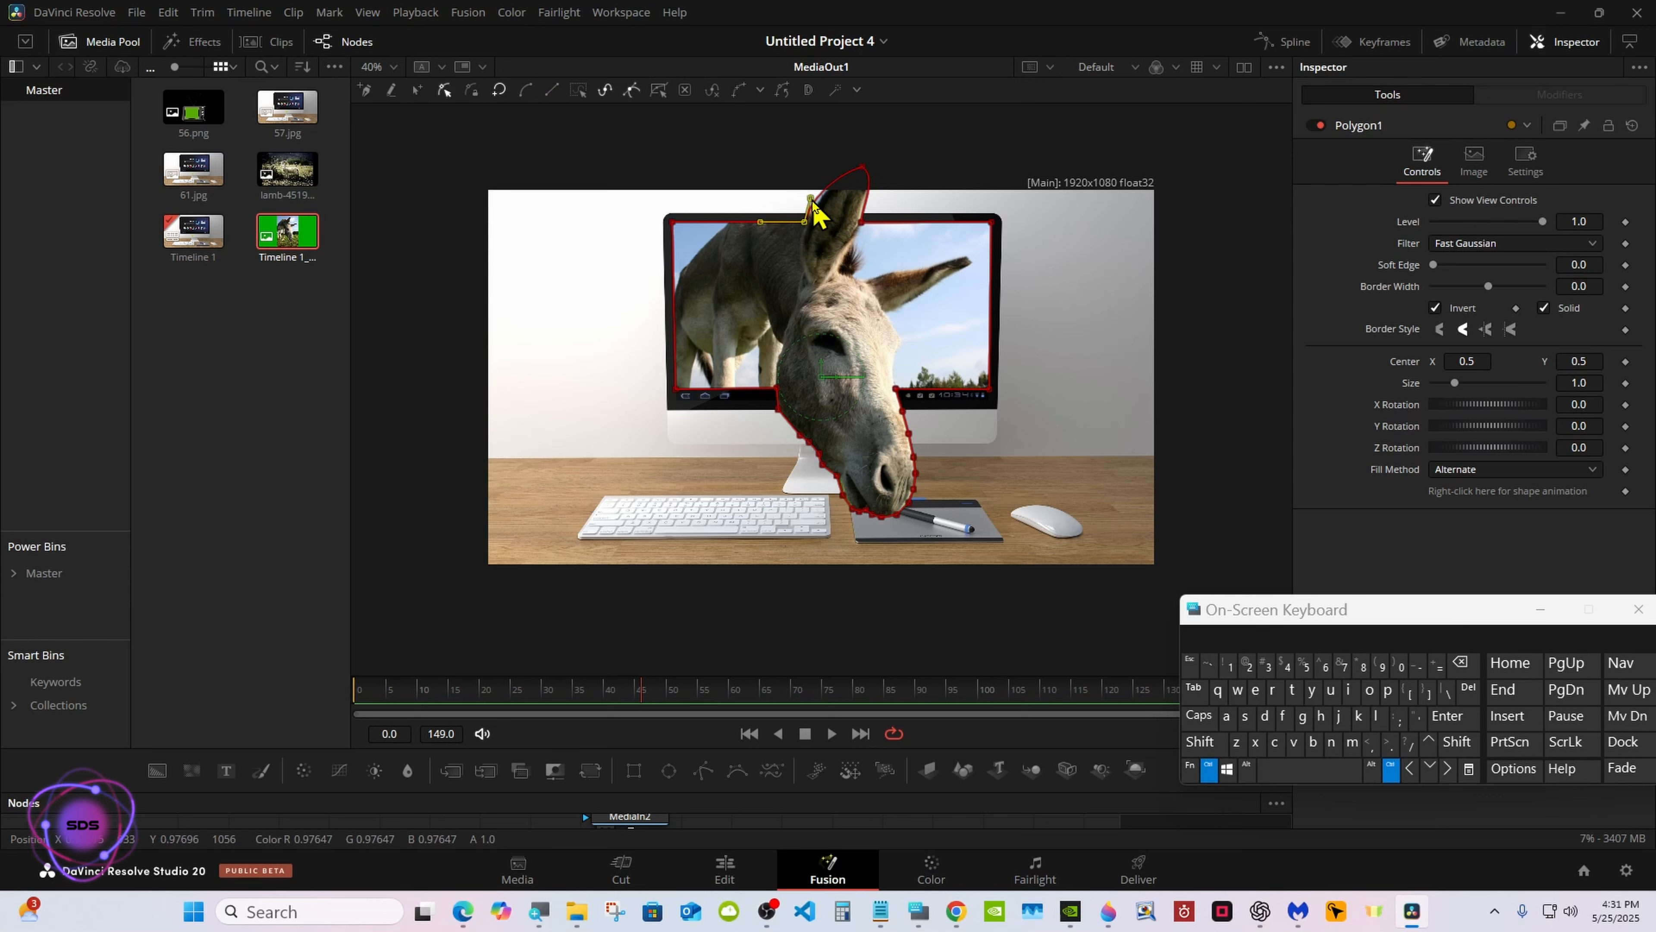
left_click_drag(812, 198, 817, 200)
left_click(861, 223, "ctrl")
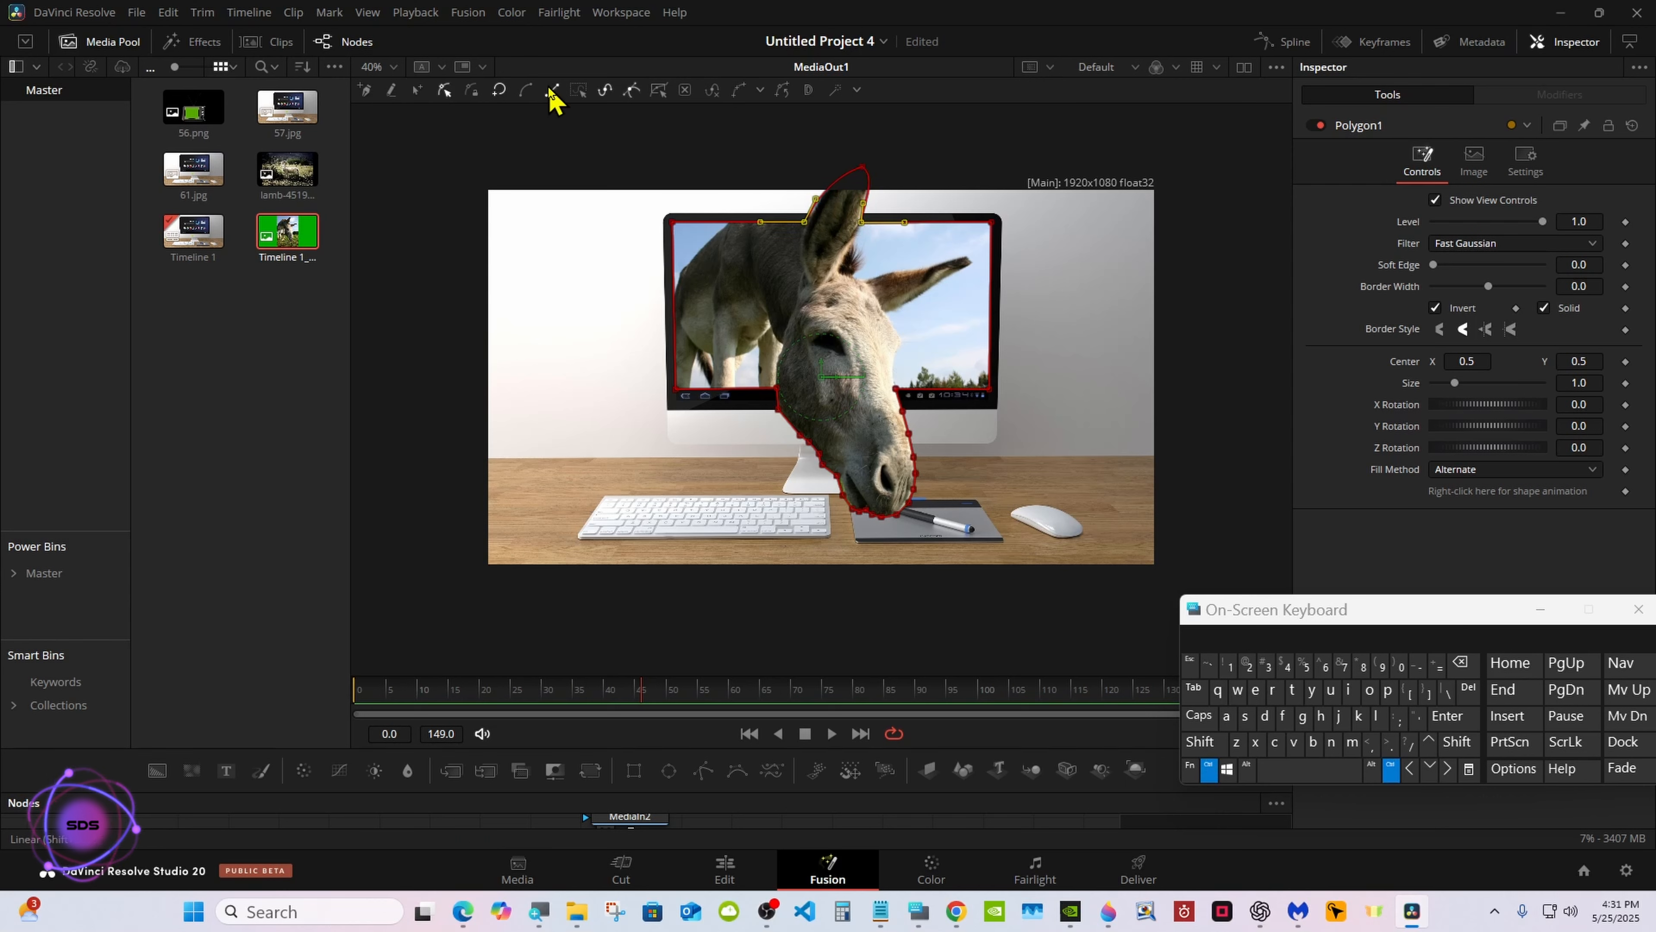
left_click(553, 98)
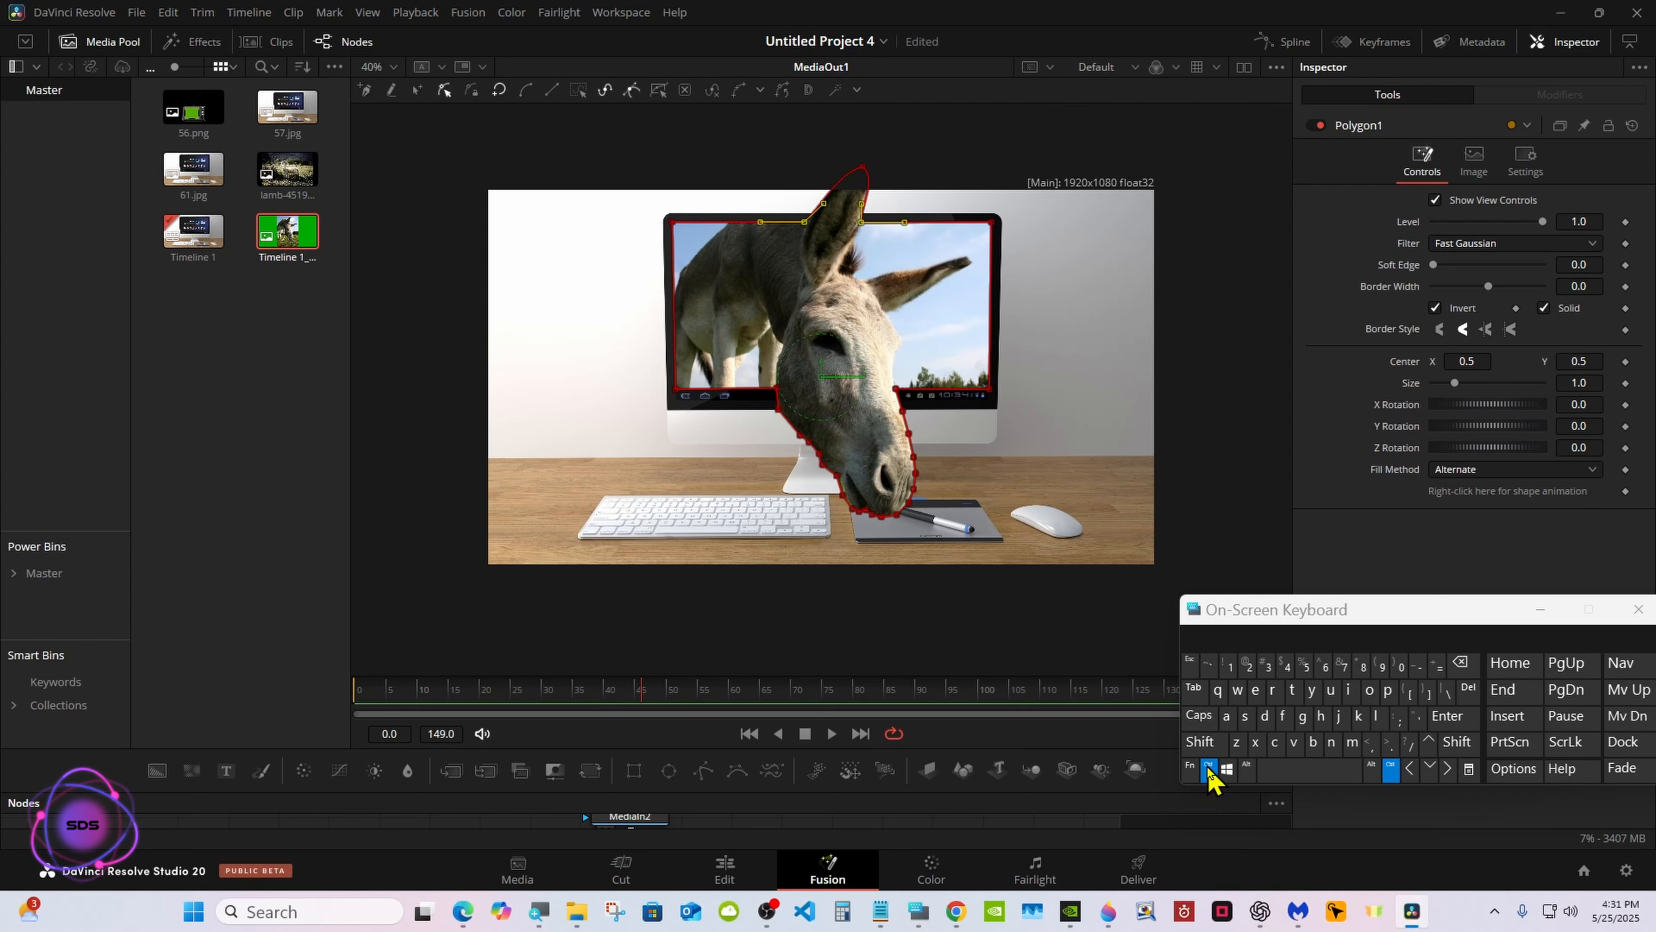
Make Polygon1's ear-tip point linear and shift it slightly upward so straight segments enclose the ear above the display.
left_click(863, 170, "ctrl")
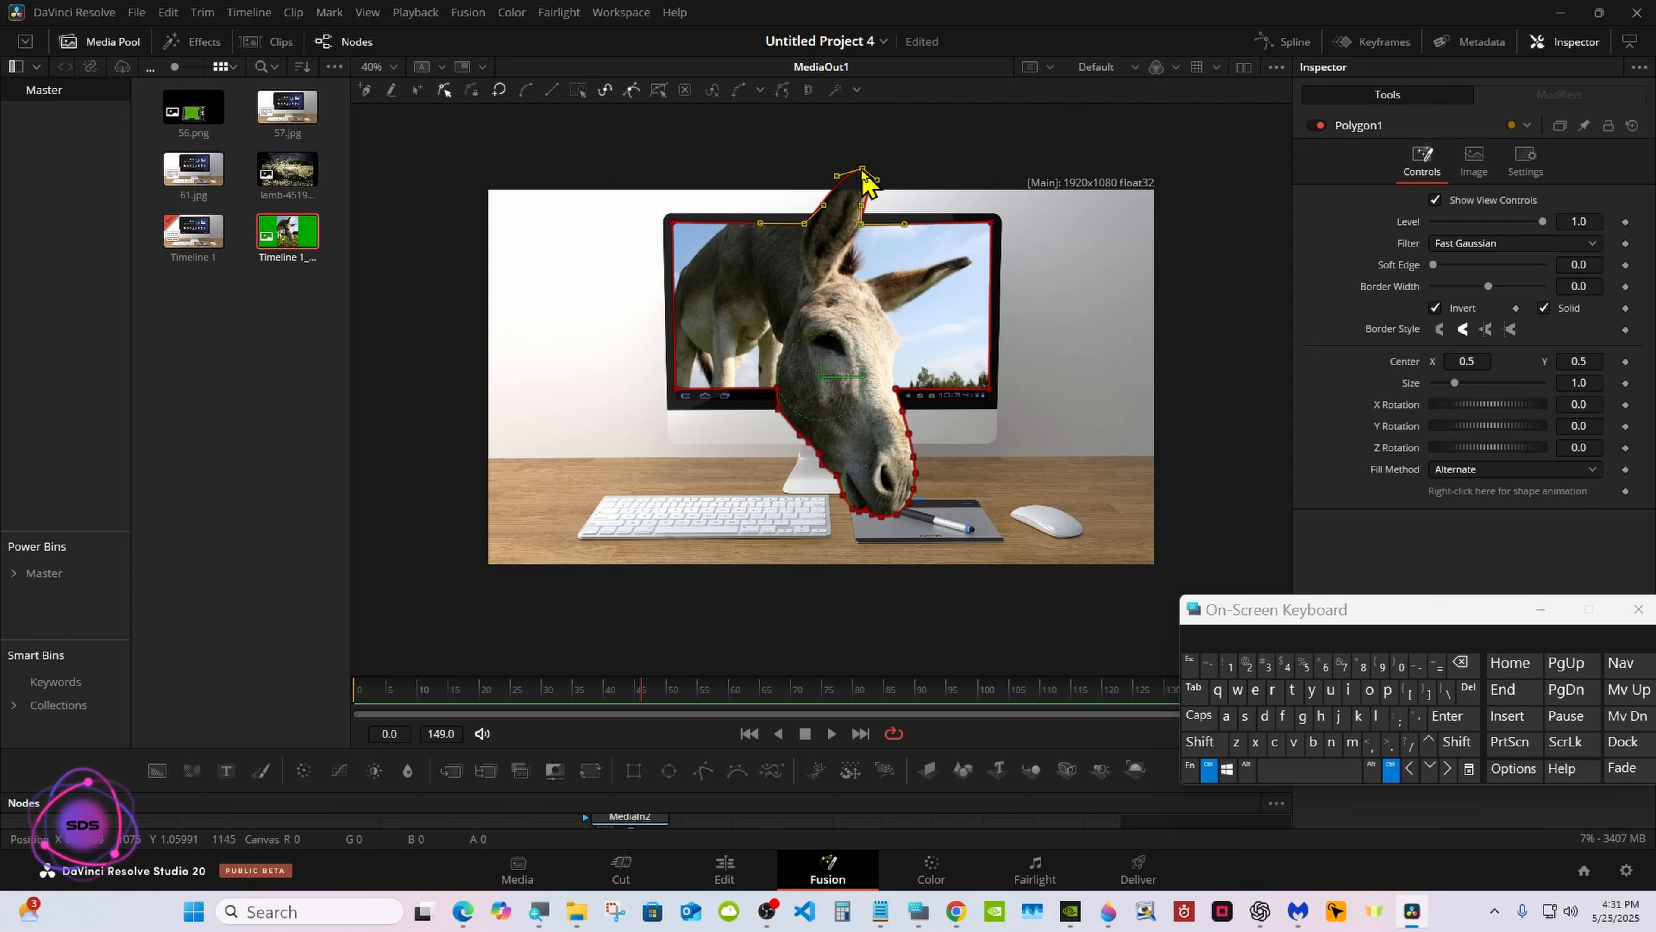
left_click(1206, 766)
left_click(857, 542)
left_click(861, 224)
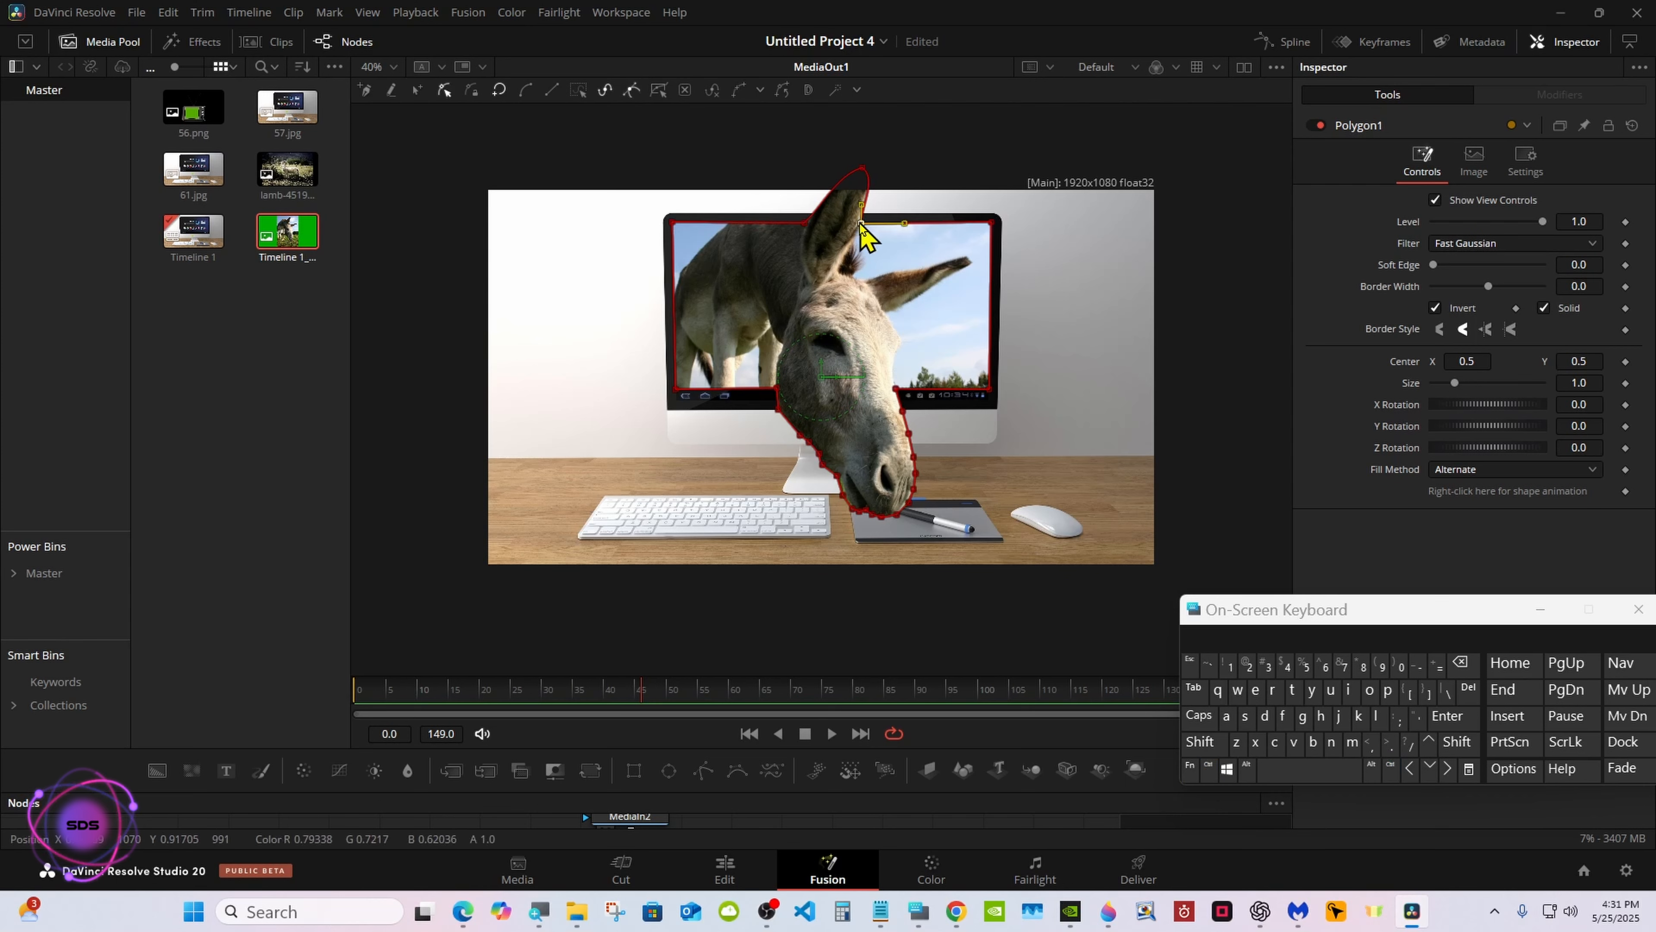
left_click(864, 166)
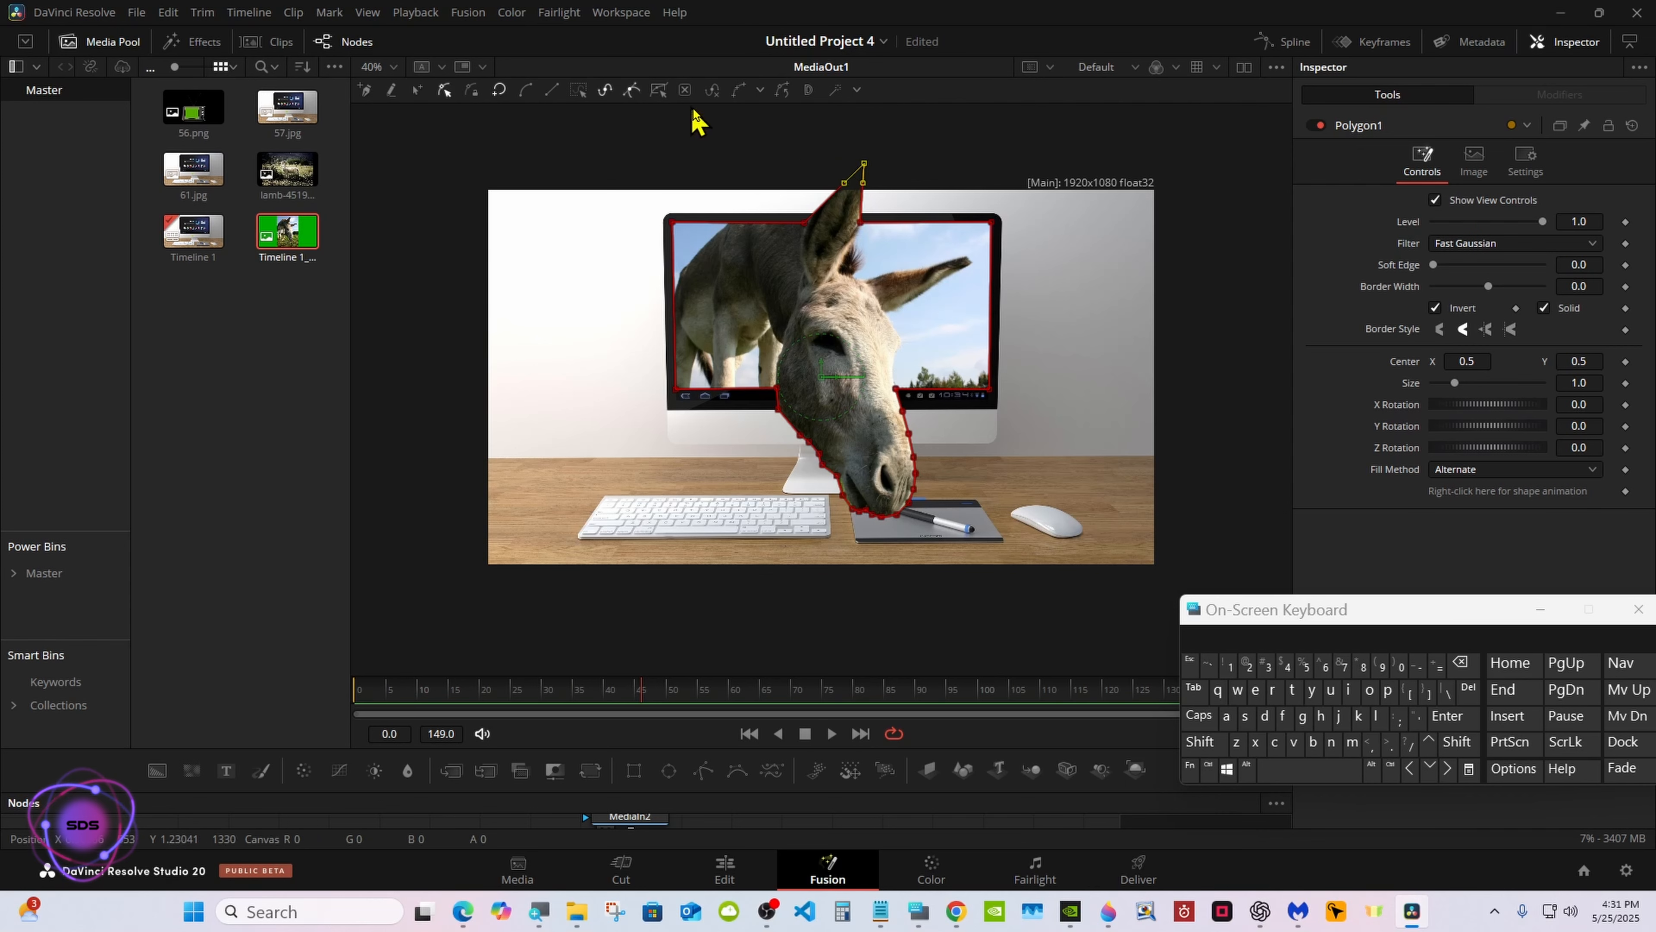
Adjust the curve handles of Polygon1's ear-tip point above the image to round the mask around the ear, and deselect the mask.
left_click(1208, 769)
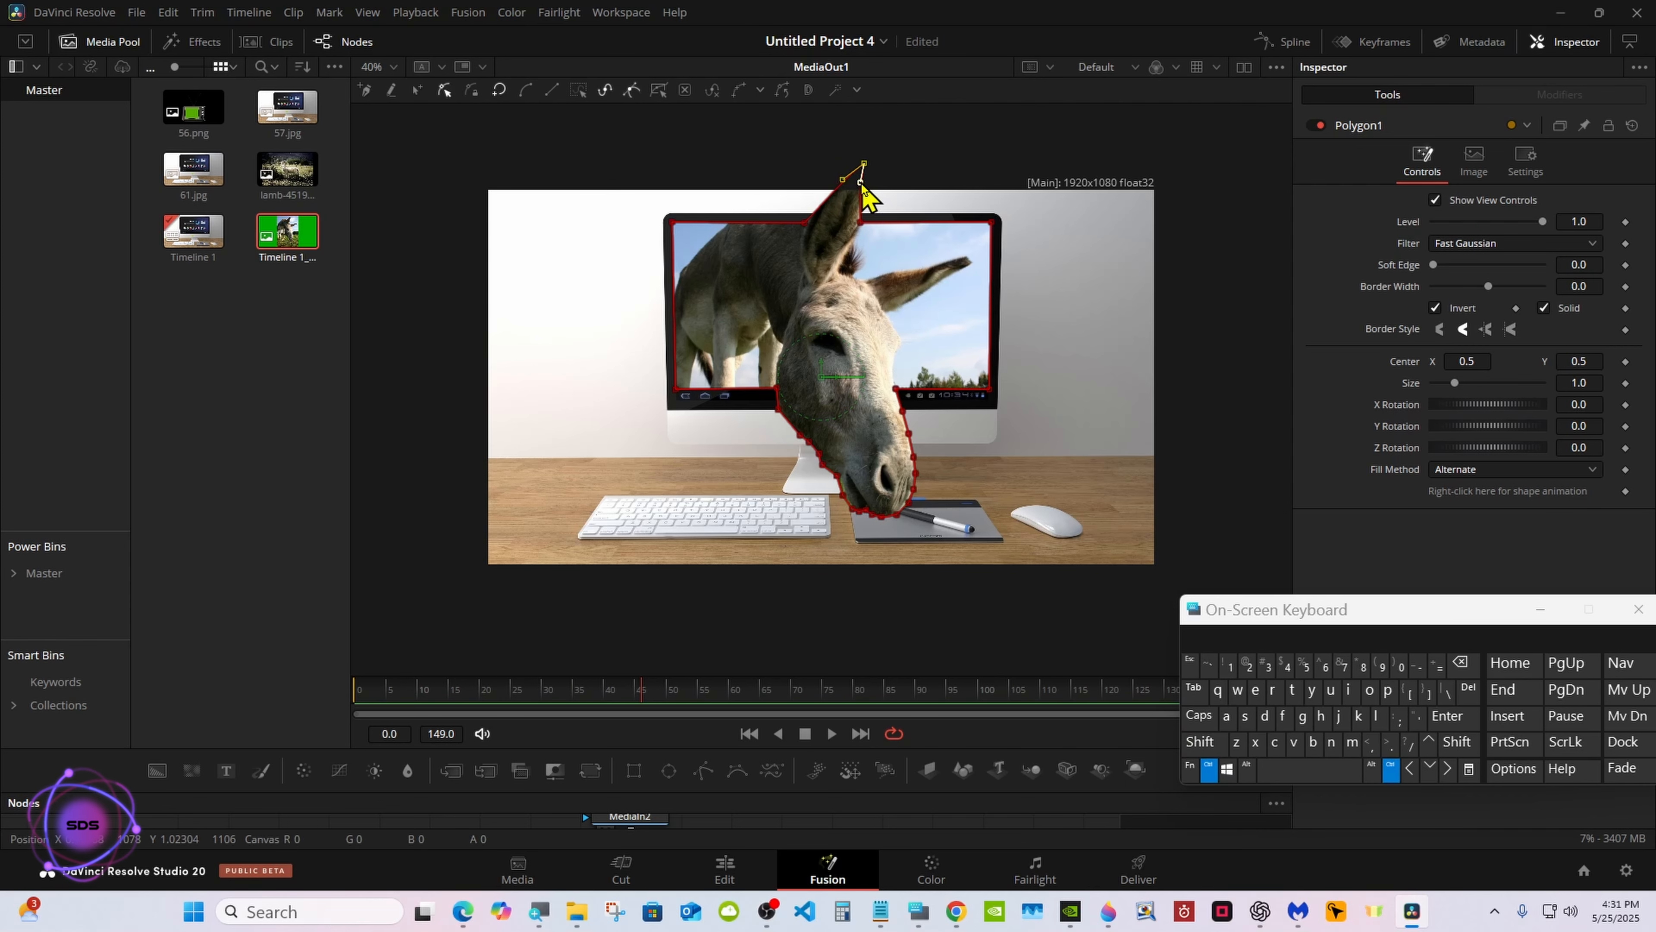
left_click_drag(842, 180, 851, 167)
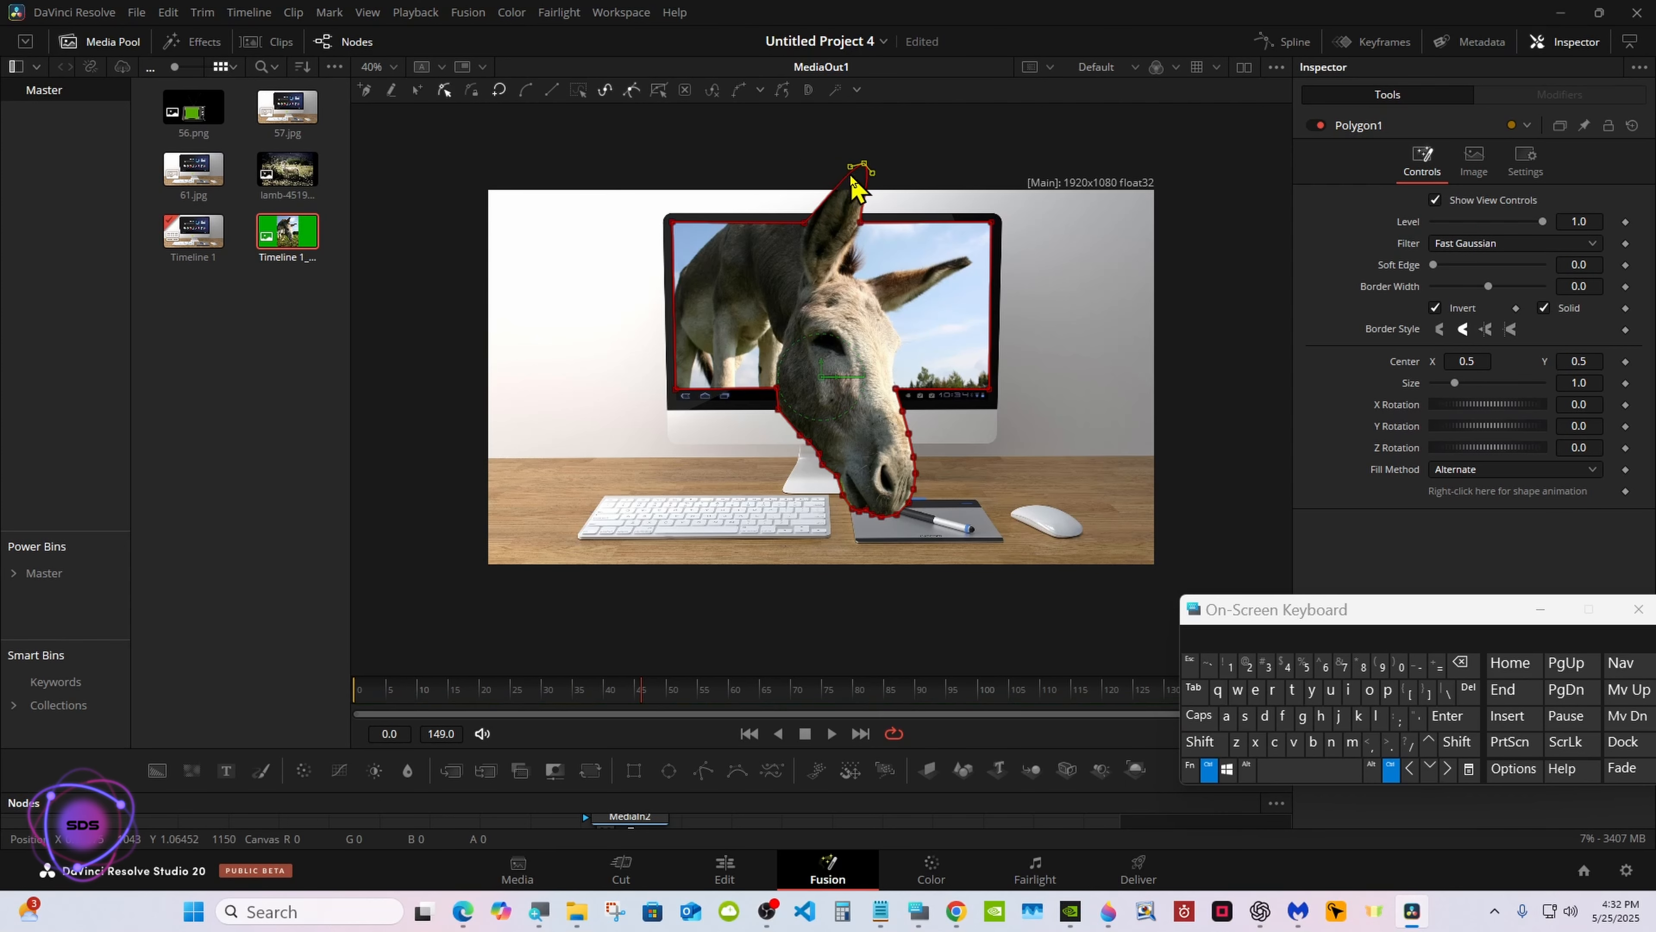
left_click(1207, 768)
left_click_drag(781, 793, 782, 696)
left_click(784, 798)
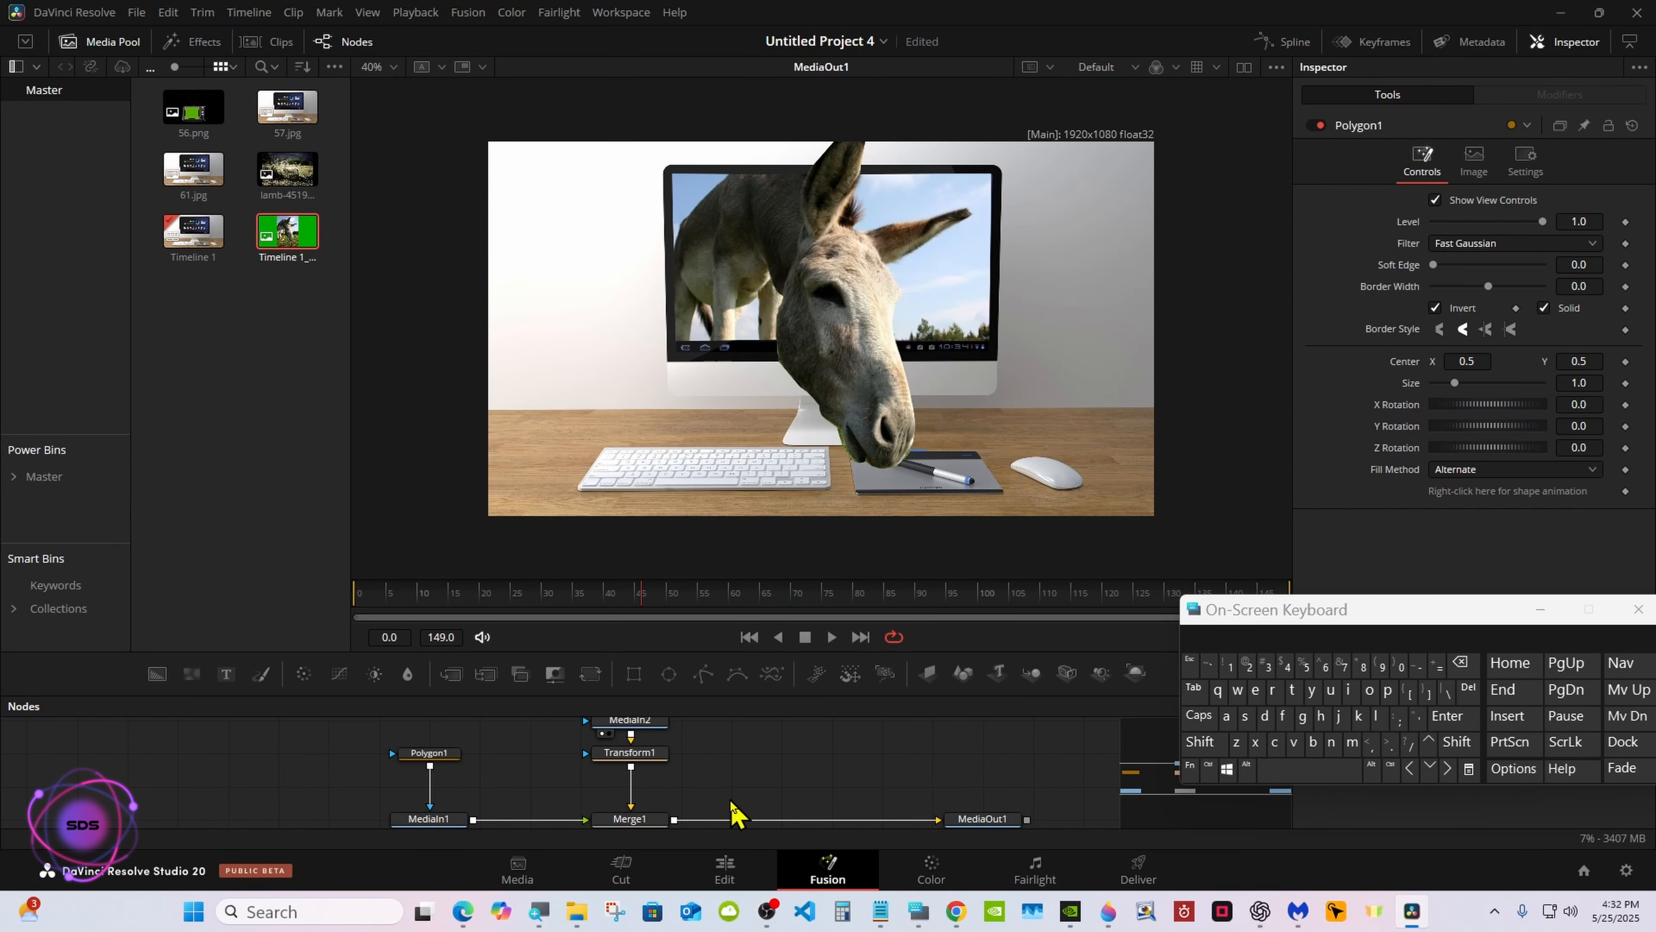
Switch to the Edit page, move the playhead to 00:00:00:00 and enlarge the viewer to inspect the donkey composite.
left_click(724, 871)
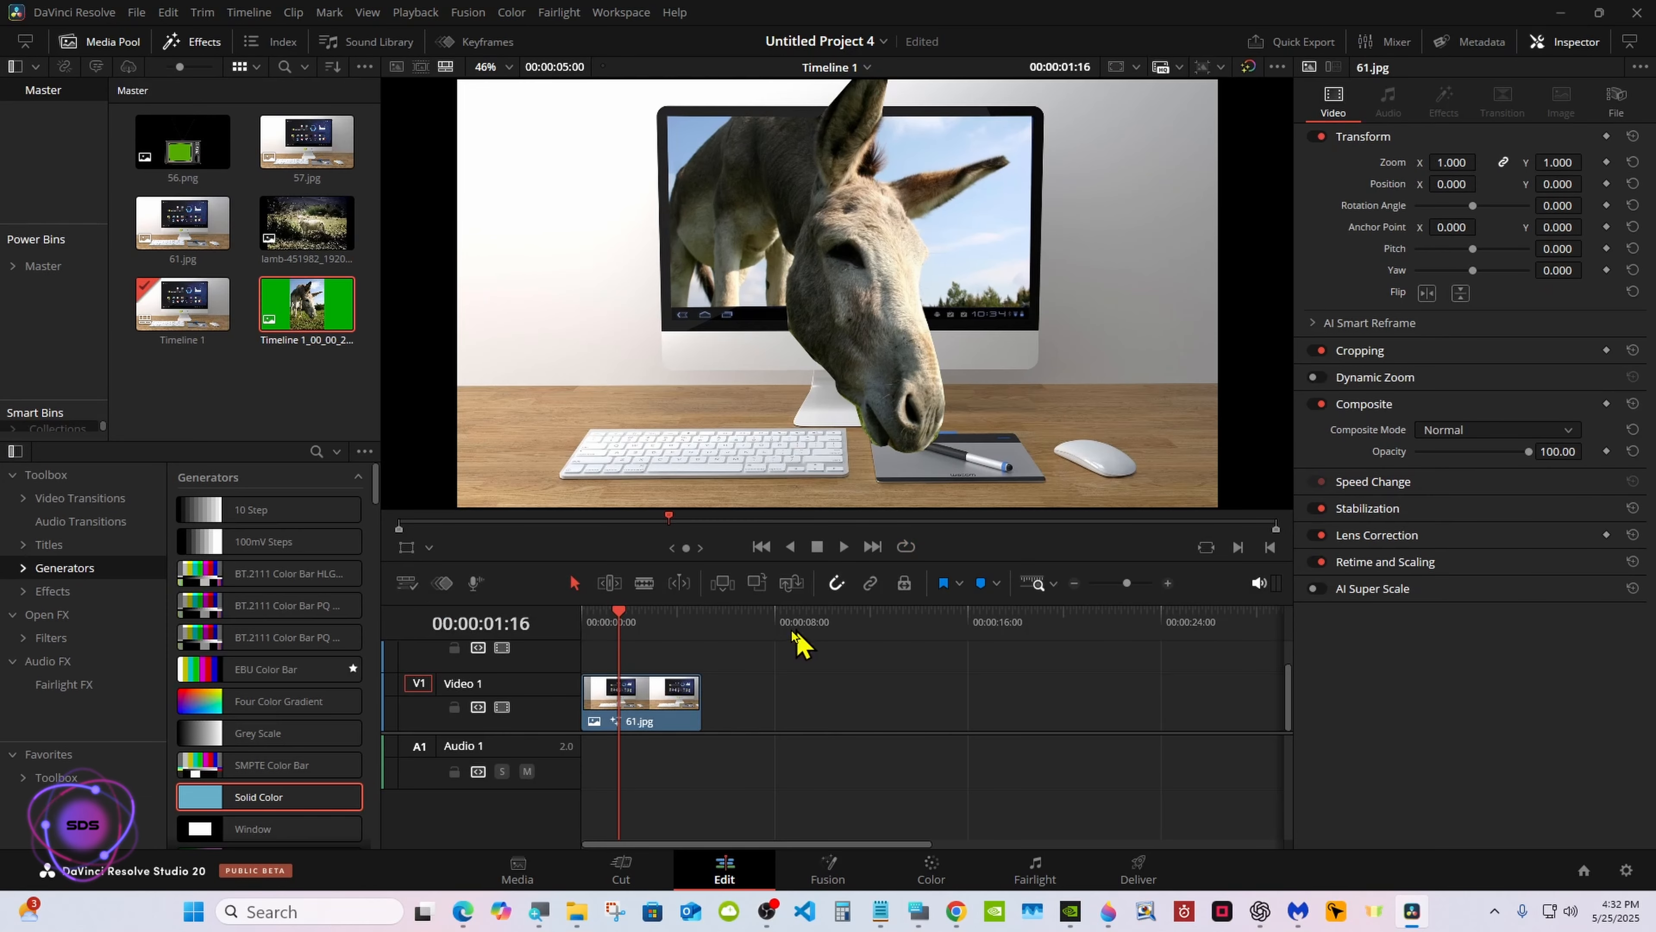
left_click(584, 620)
left_click_drag(780, 602, 783, 758)
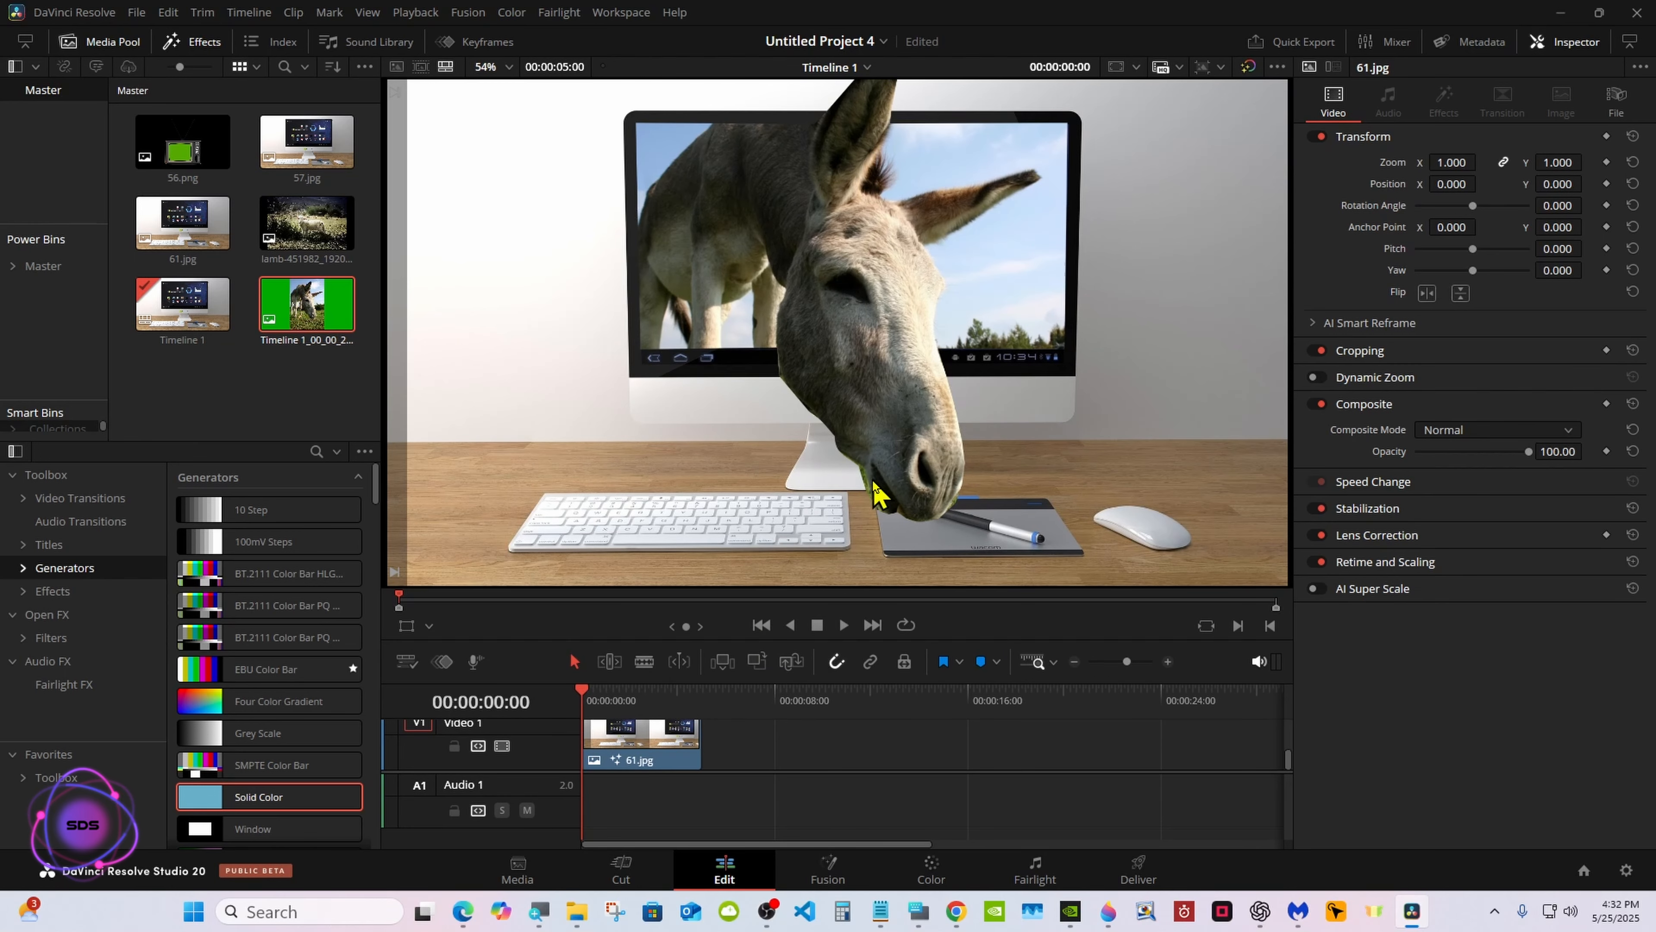
Return to Polygon1 in Fusion and nudge its points along the underside of the donkey's jaw and chin slightly rightward.
left_click(829, 869)
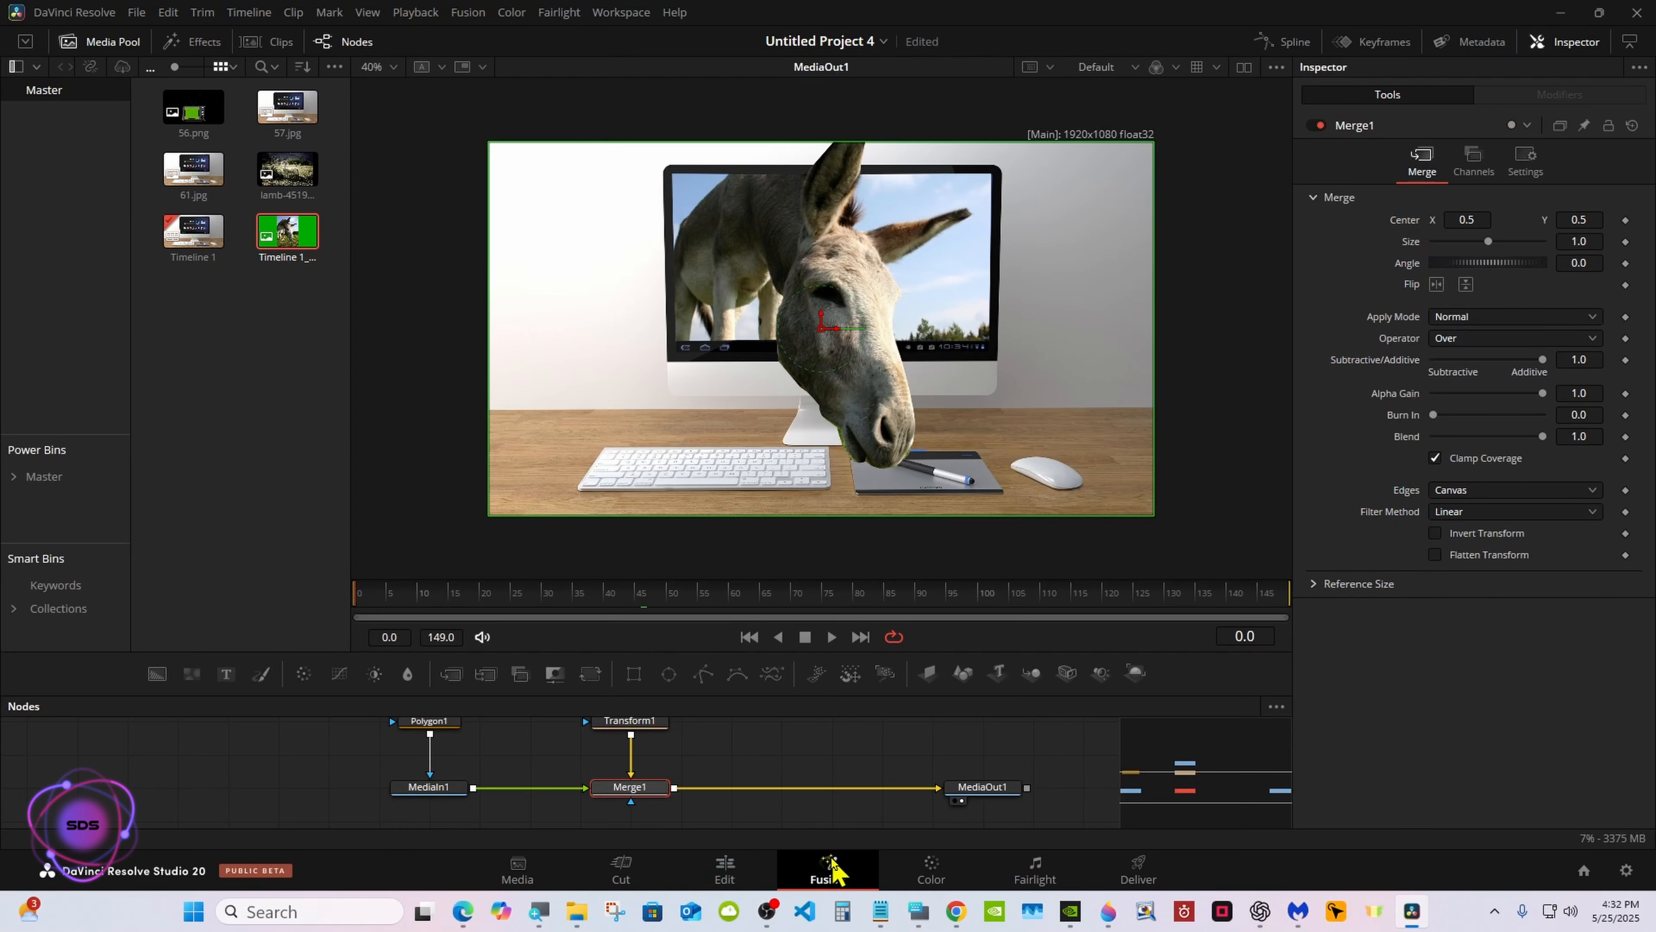
left_click(446, 726)
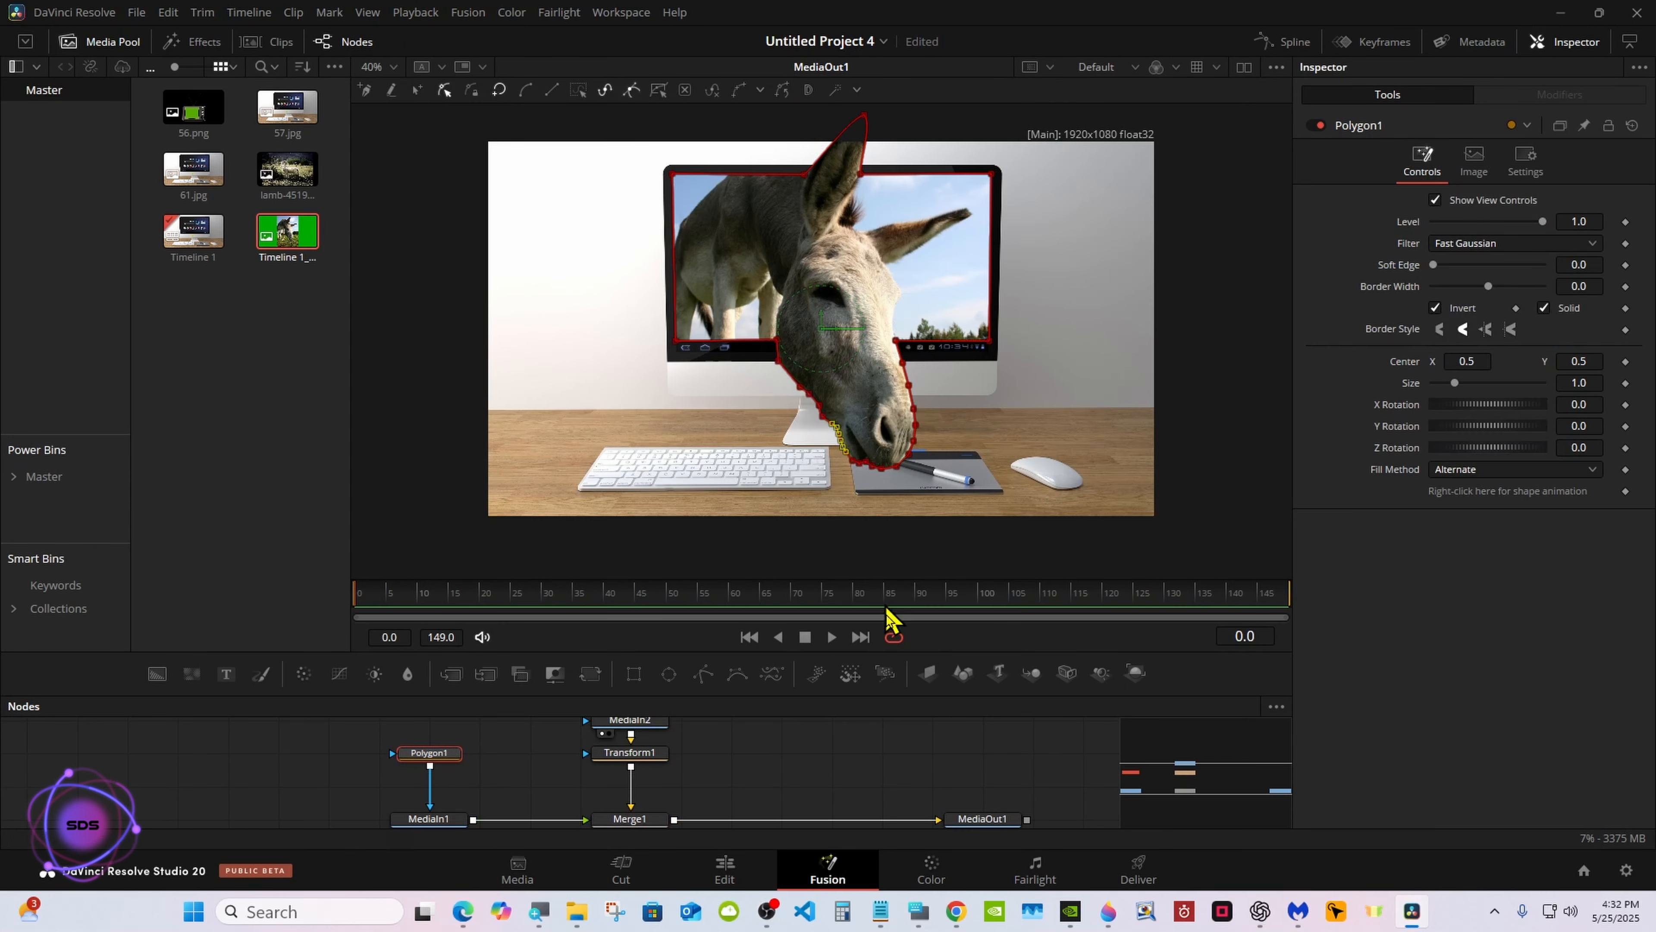
left_click(919, 911)
left_click_drag(811, 429, 854, 422)
left_click(1446, 772)
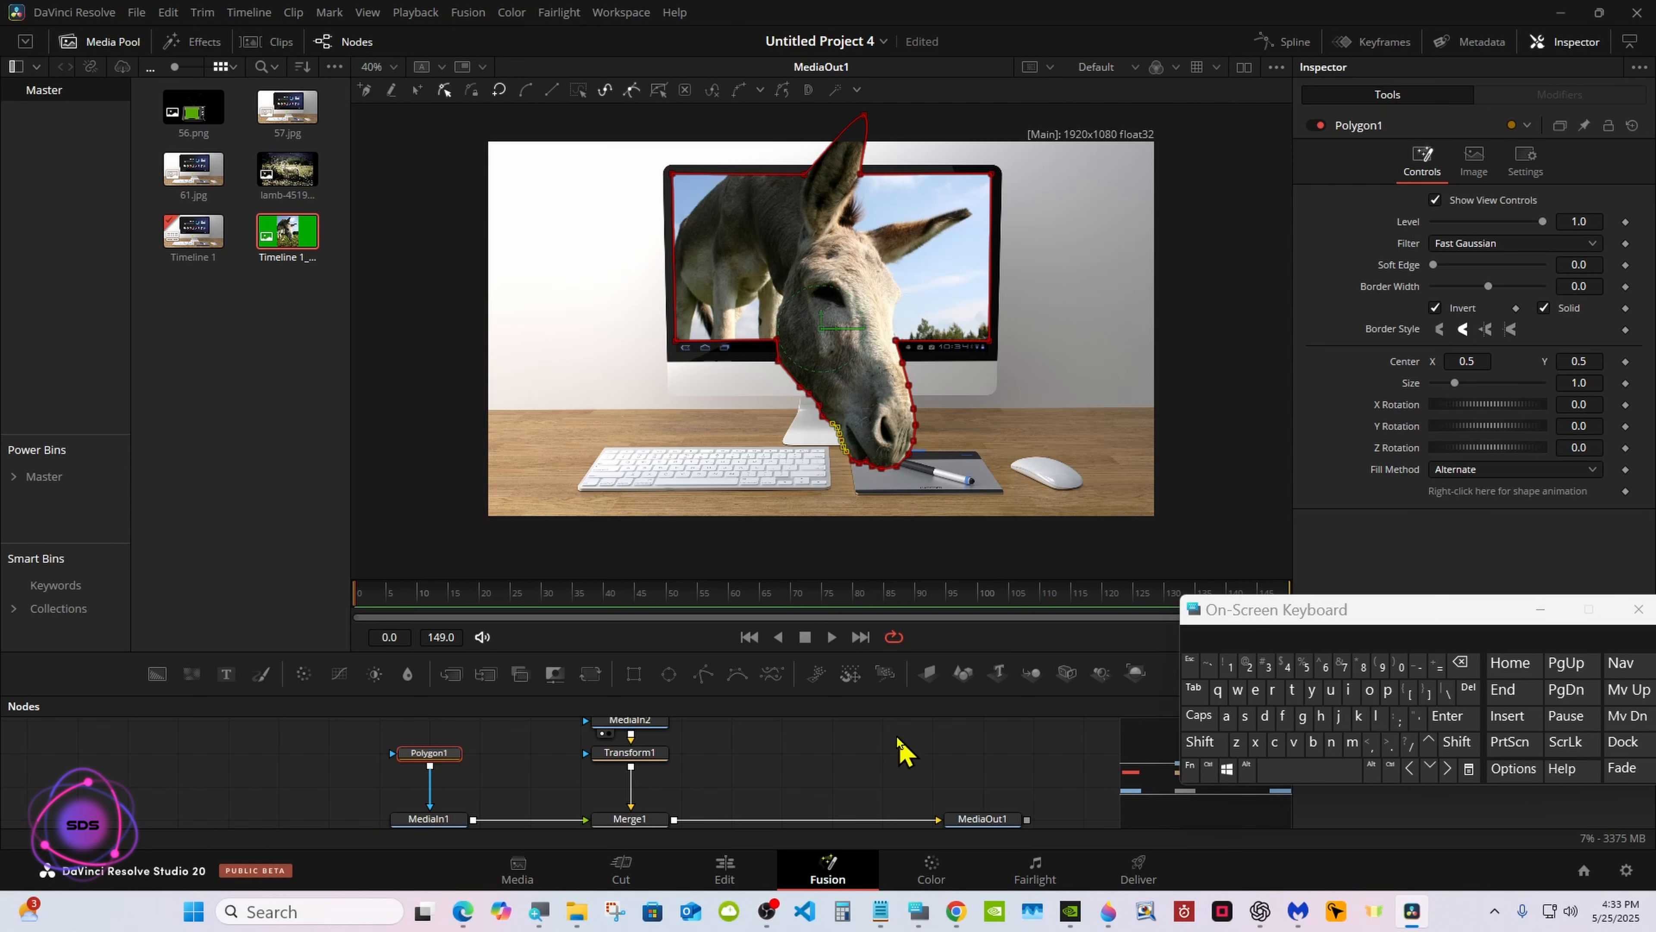
key("ctrl+z")
left_click(845, 450)
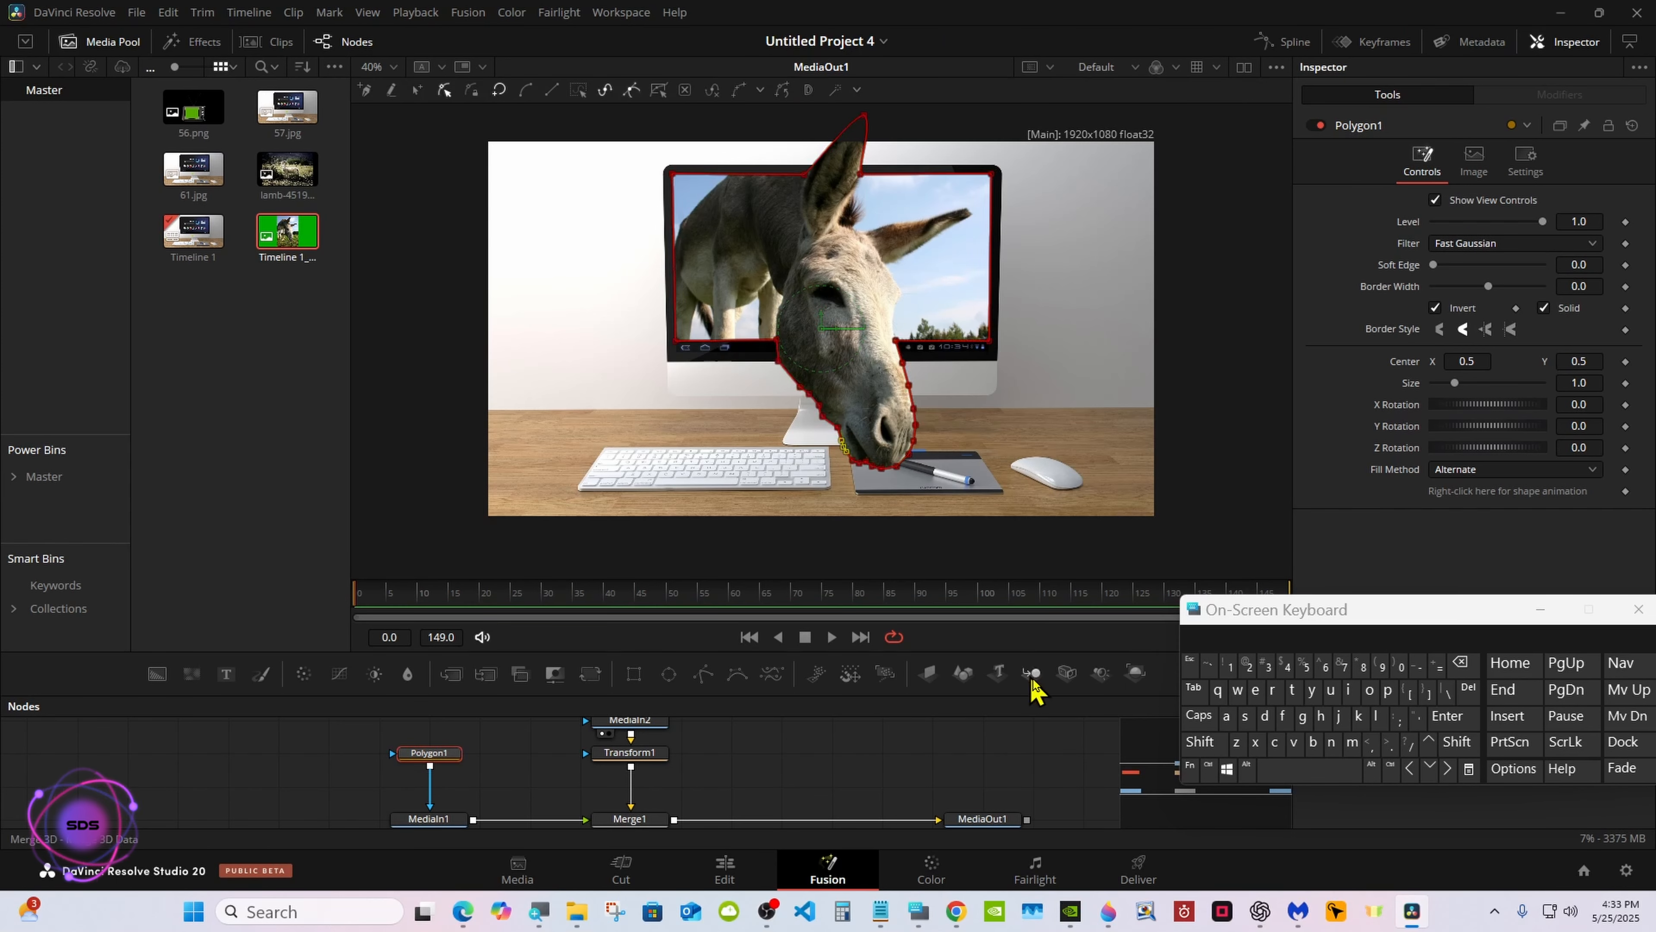
left_click(1447, 769)
left_click(1448, 769)
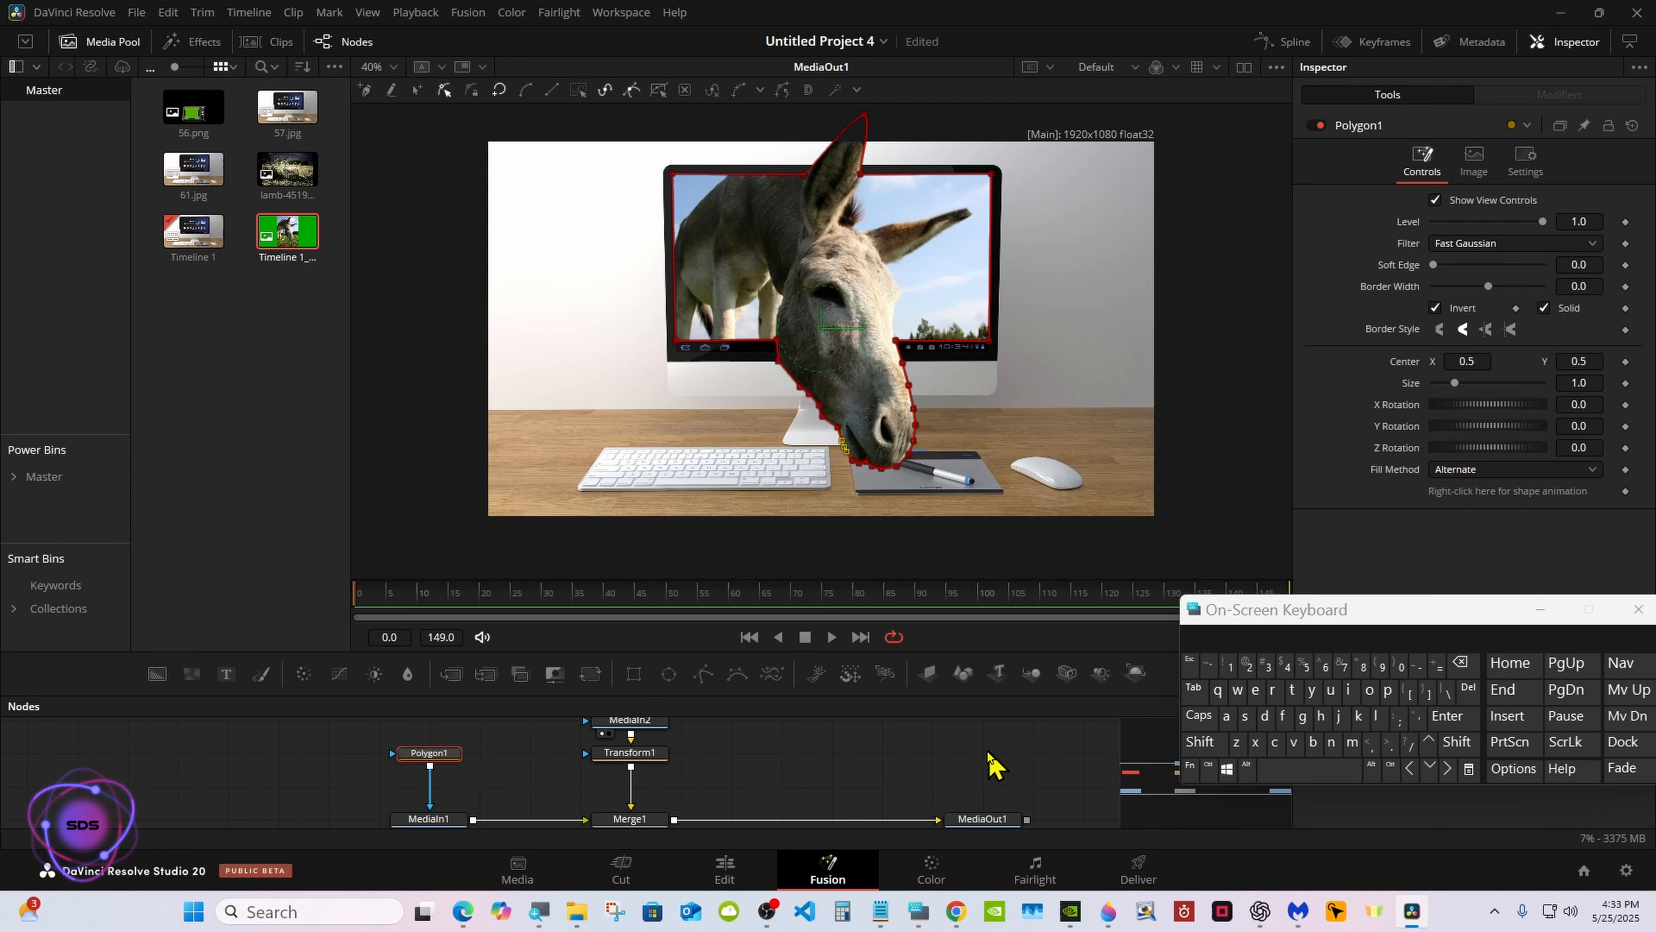
Nudge Polygon1's points at the donkey's cheek, just below the monitor display, slightly rightward and deselect the mask.
left_click(801, 752)
right_click(712, 472)
mouse_move(750, 483)
left_click(891, 484)
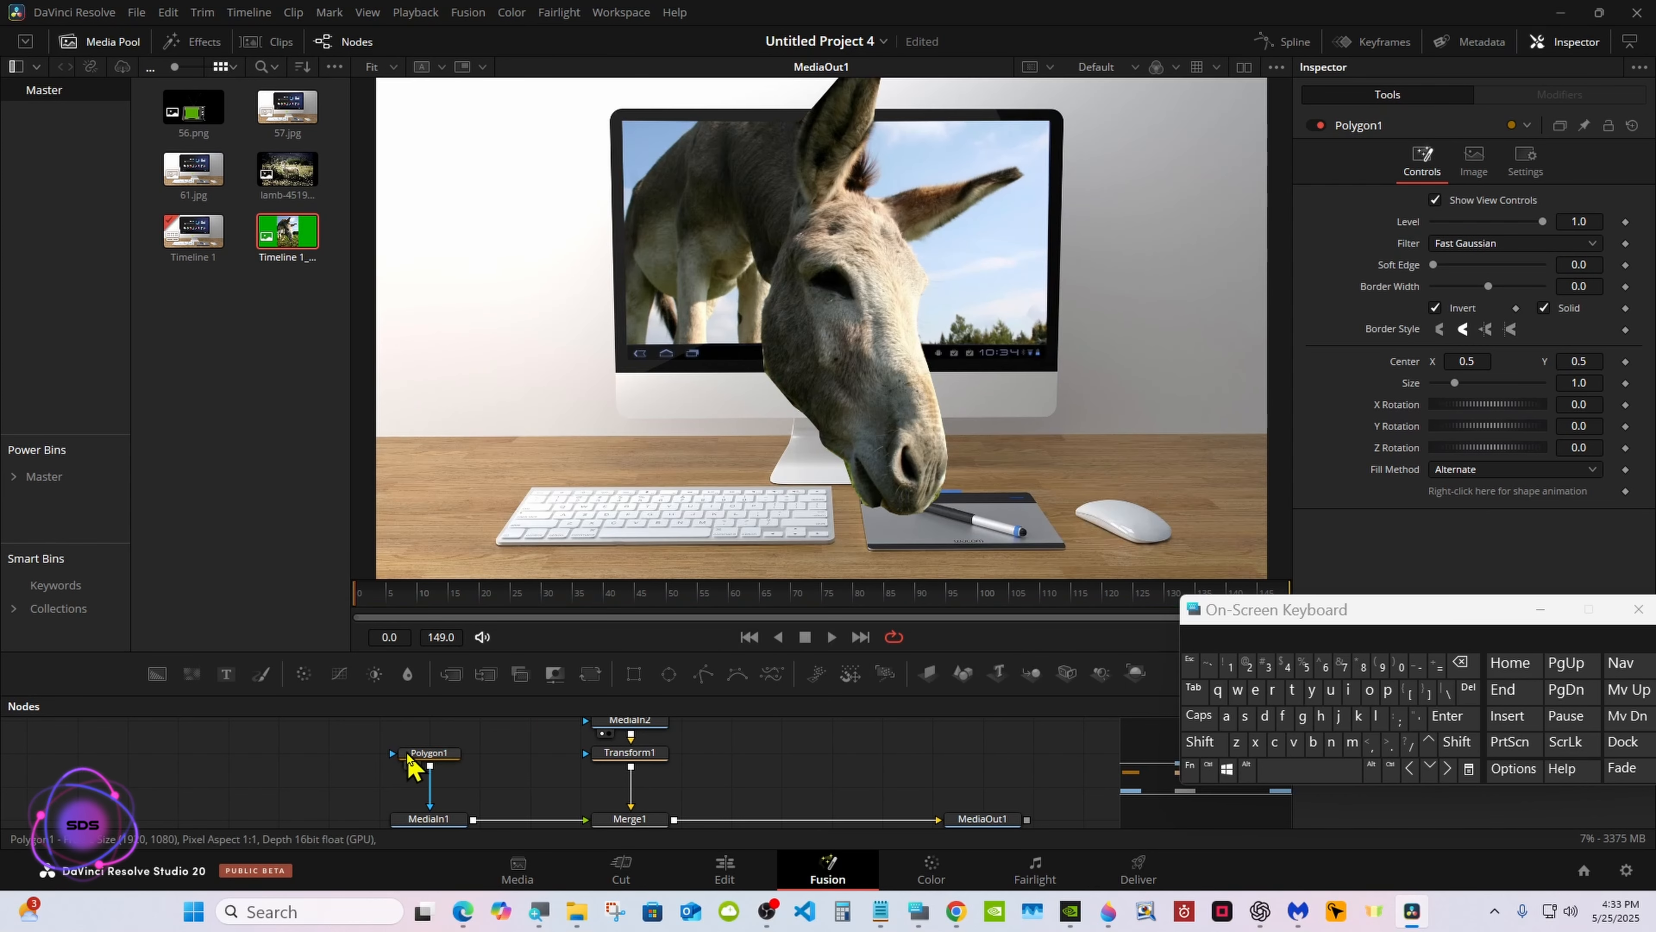
left_click(420, 754)
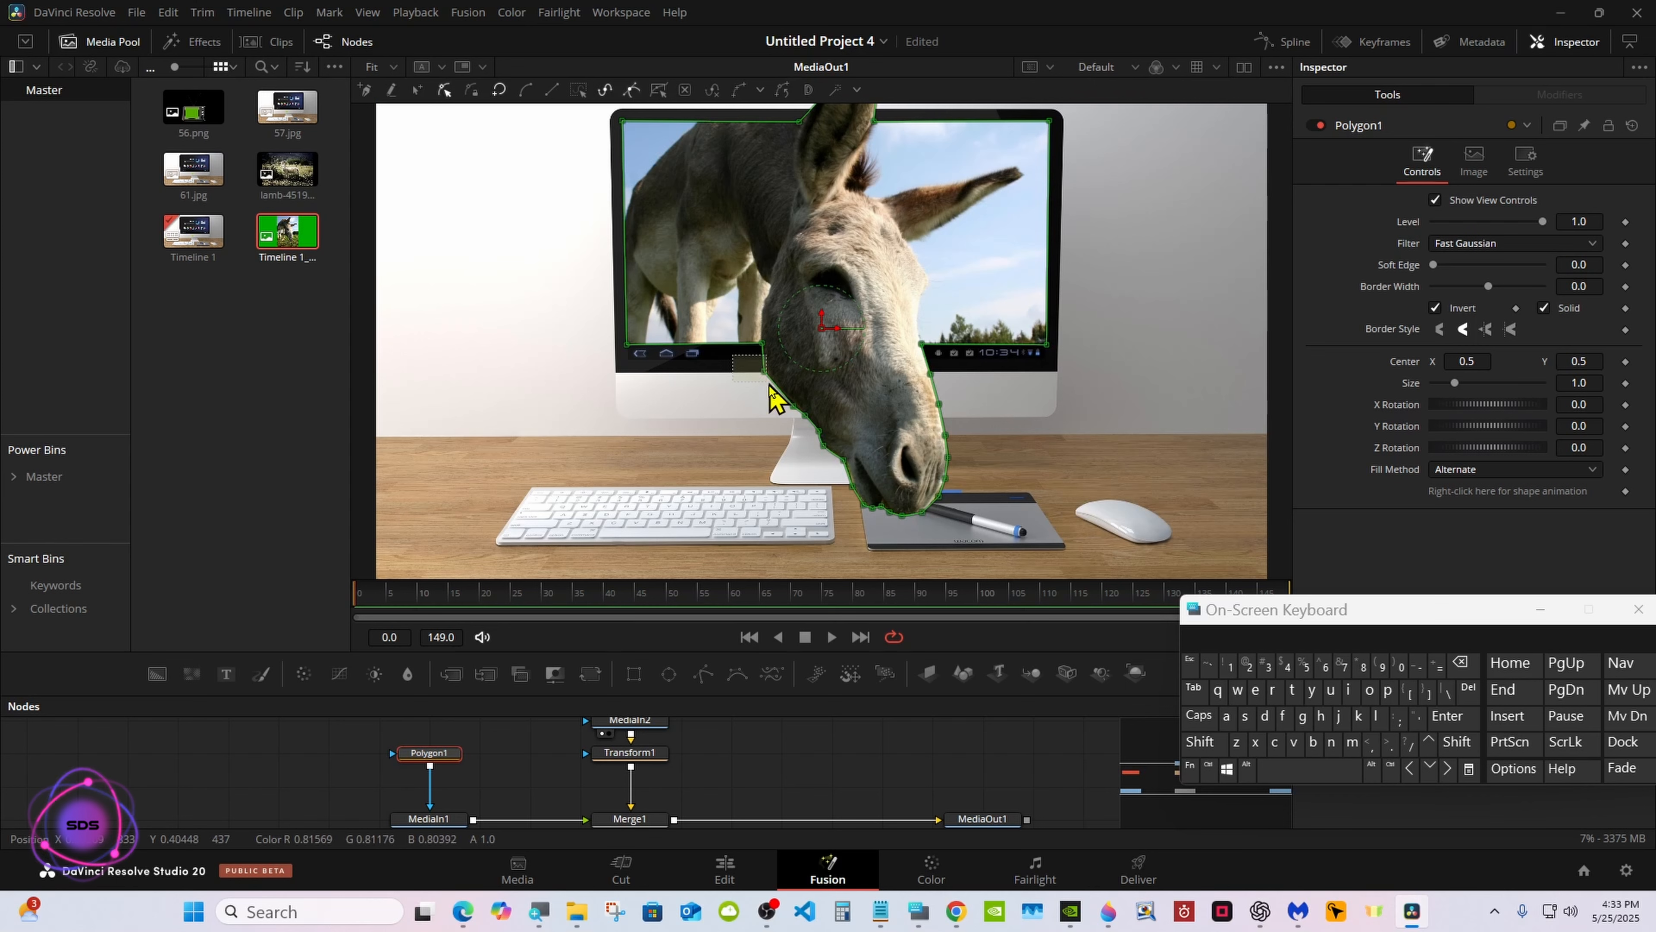
left_click(781, 395)
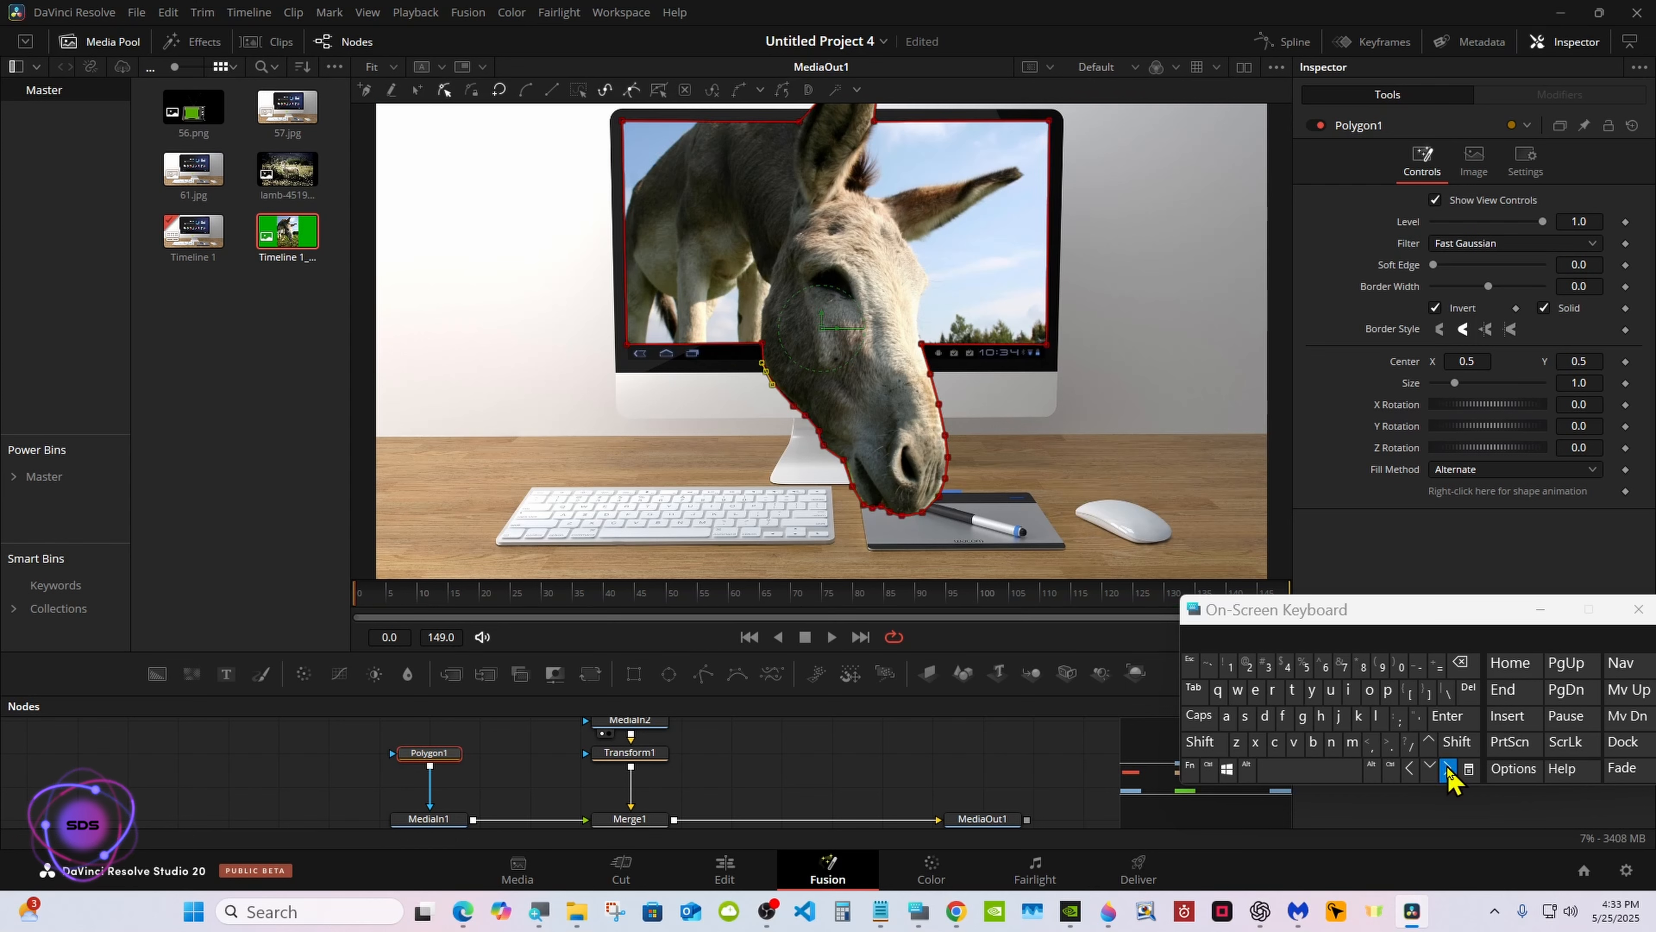
left_click(971, 757)
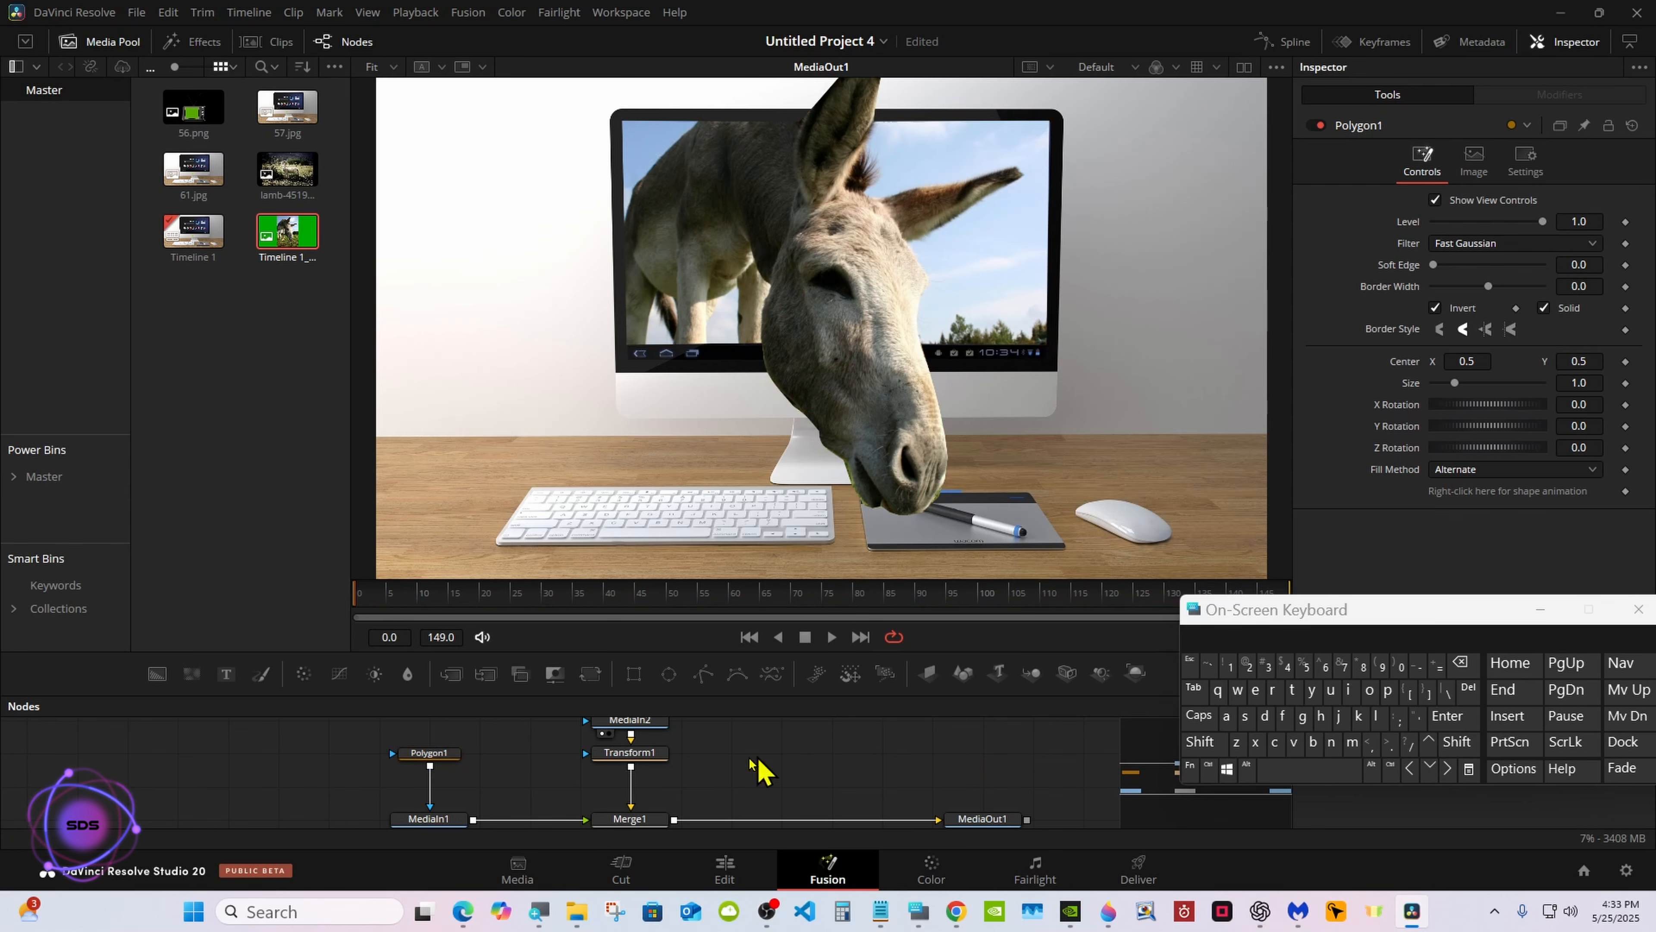
Return to the Edit page and minimize the on-screen keyboard to review the finished composite.
left_click(725, 871)
left_click_drag(1246, 610, 1249, 693)
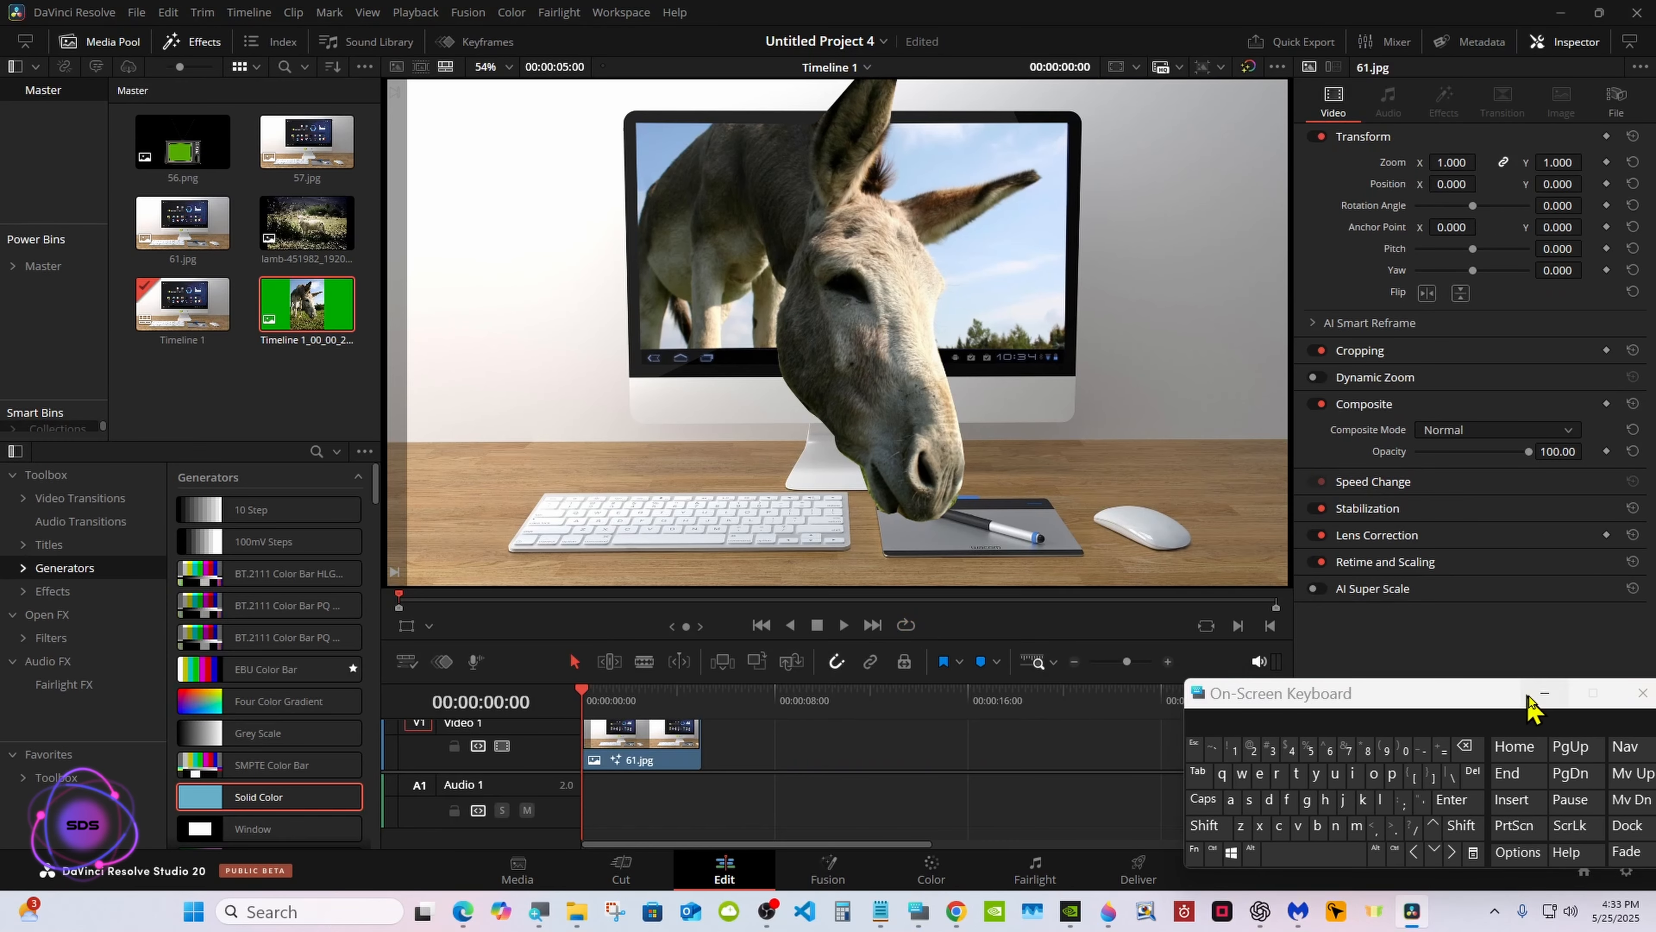
left_click(1543, 694)
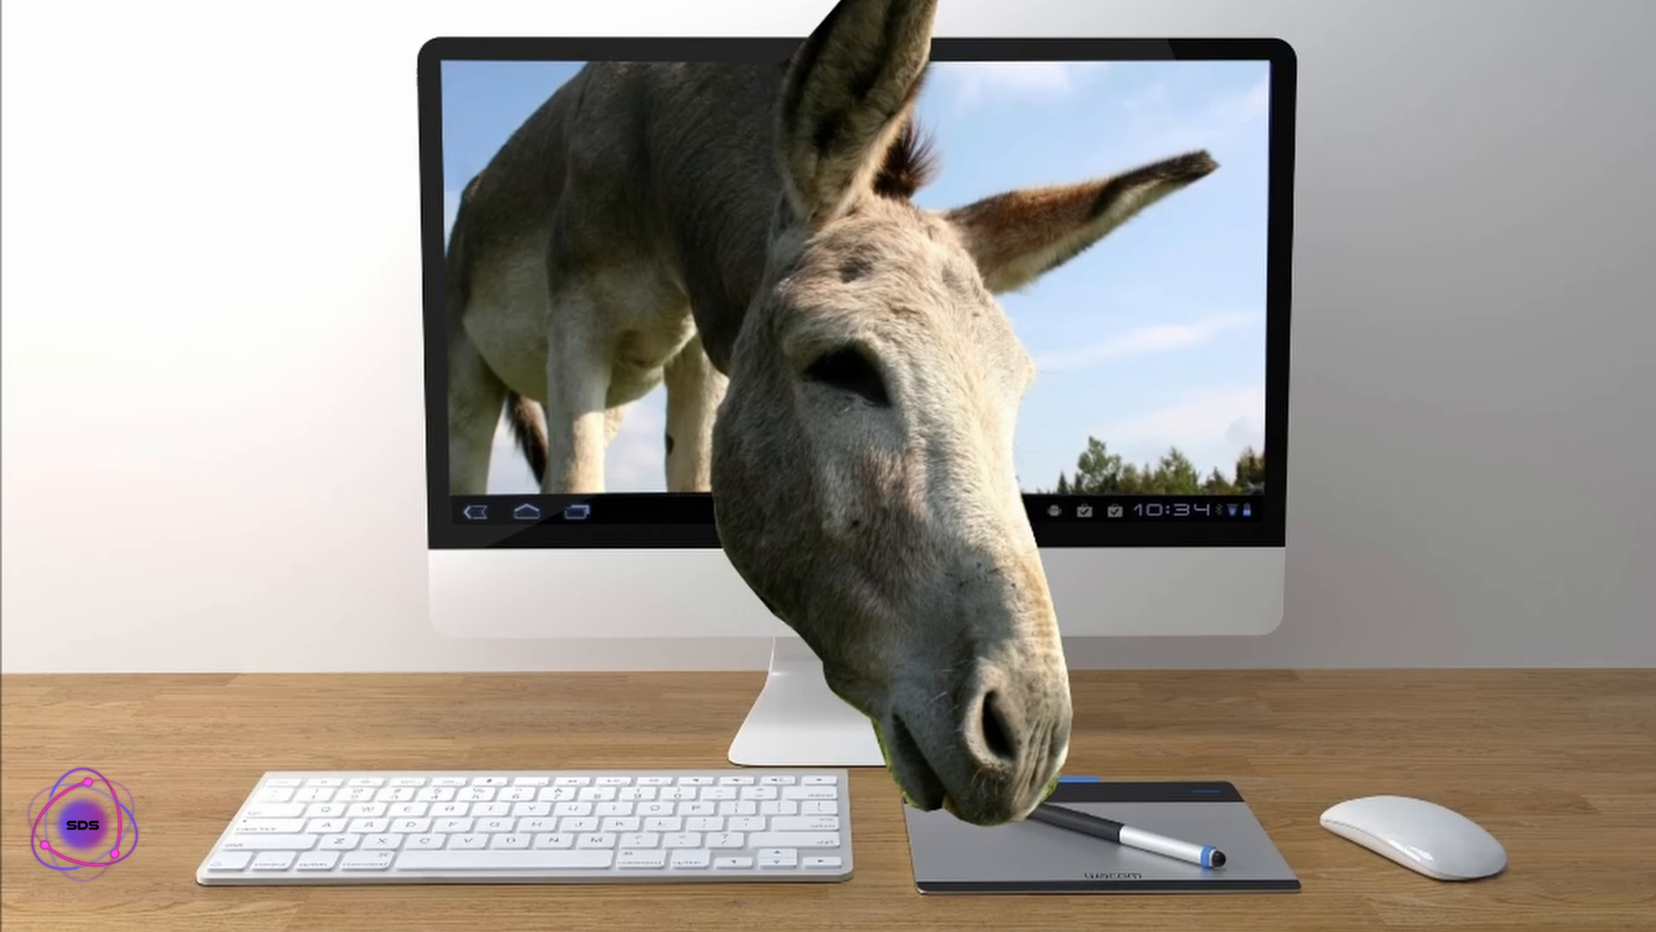